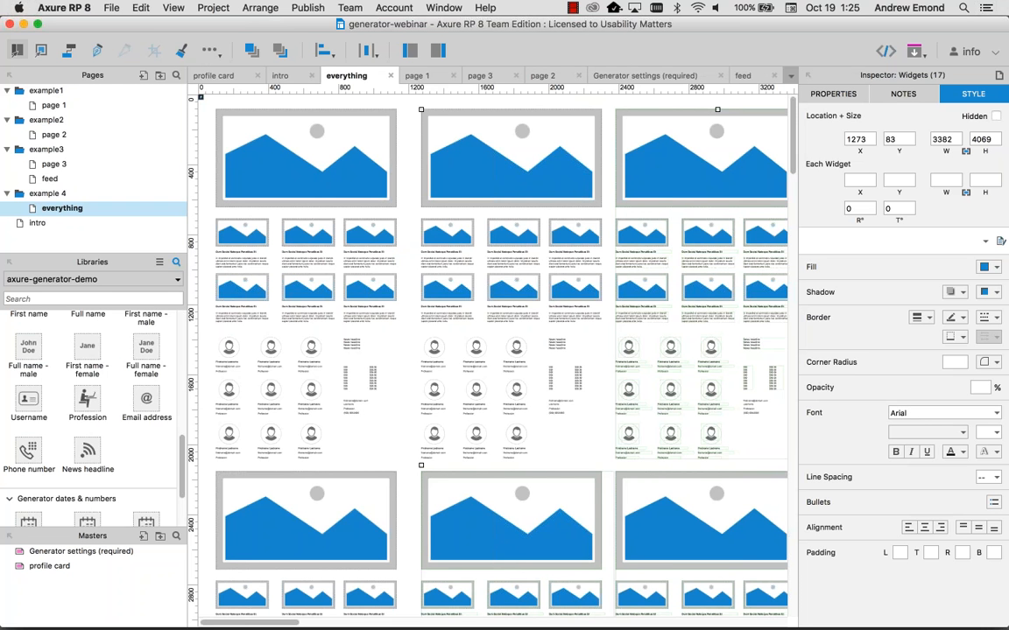
Step: Switch away from Axure RP 8 toward Firefox using Cmd+Tab
key("super+Tab")
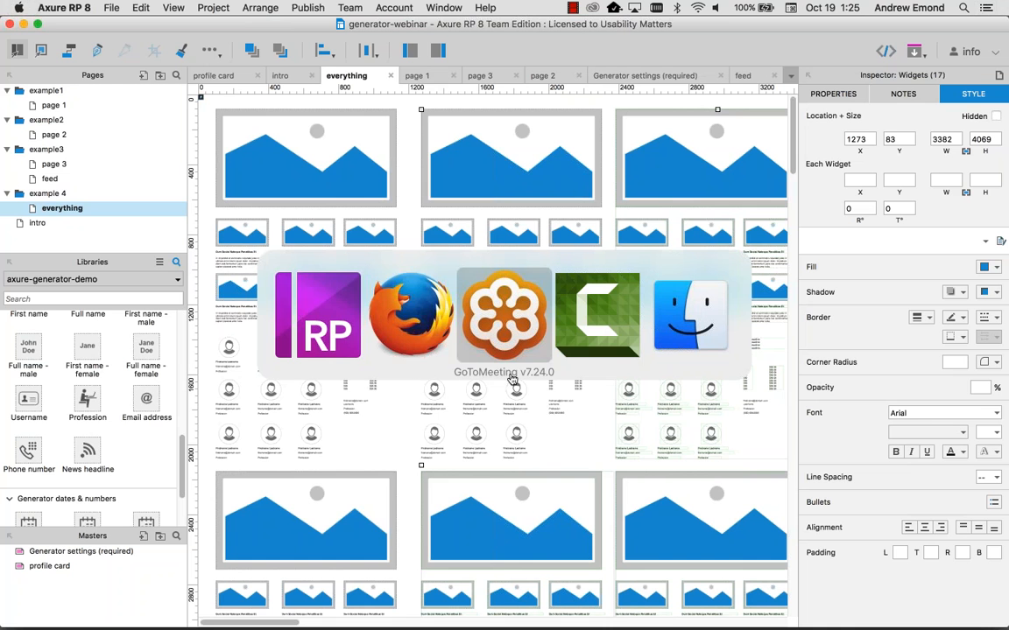
Step: Close the duplicate page 1 preview tab and open the 'book catalog - Google Sheets' bookmark
left_click(413, 325)
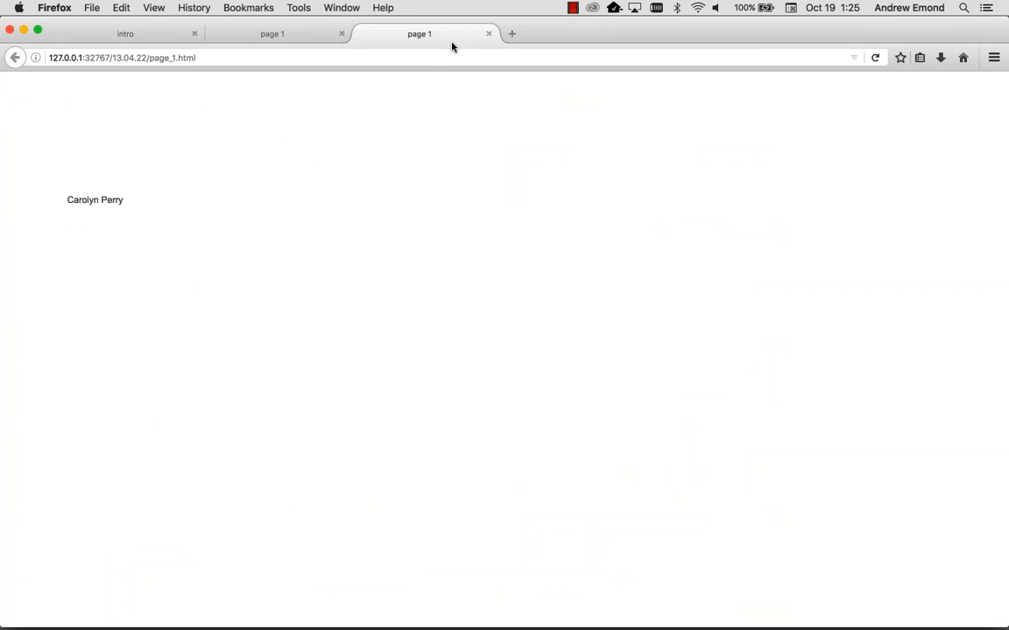
left_click(487, 33)
left_click(298, 8)
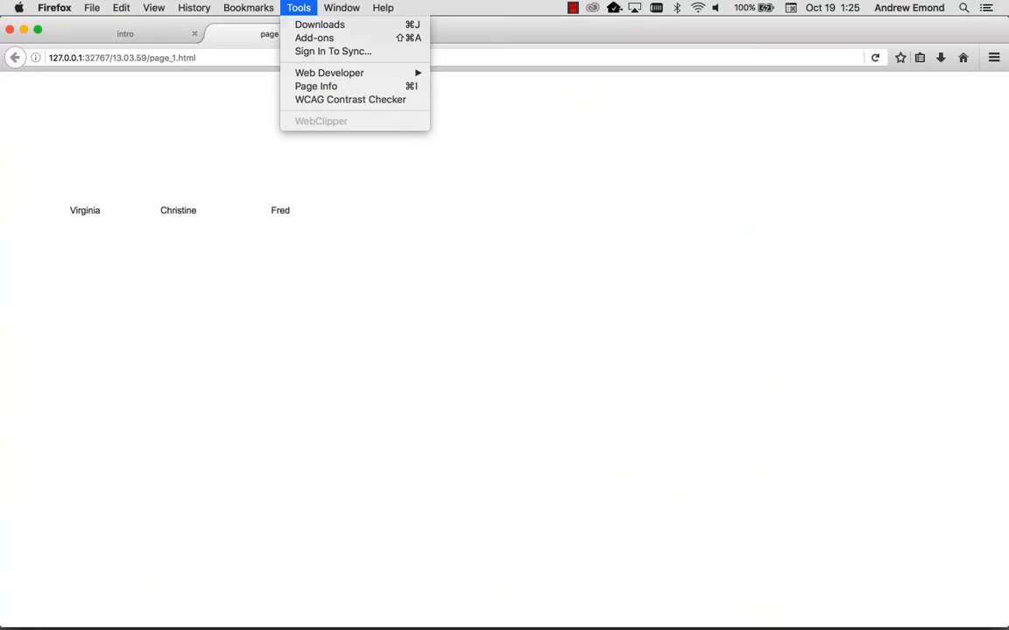
mouse_move(249, 8)
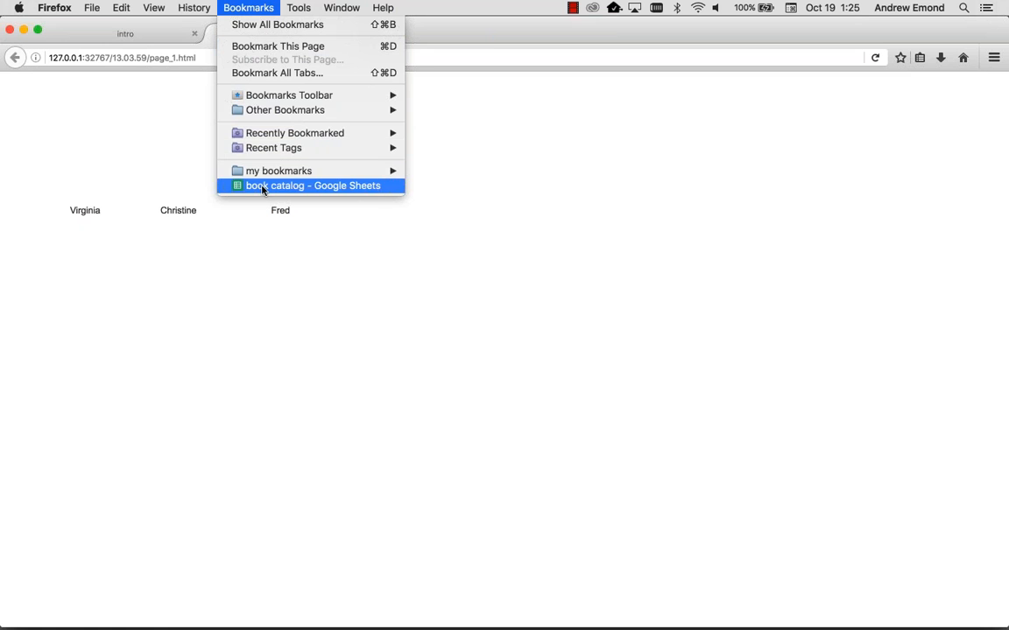
left_click(261, 188)
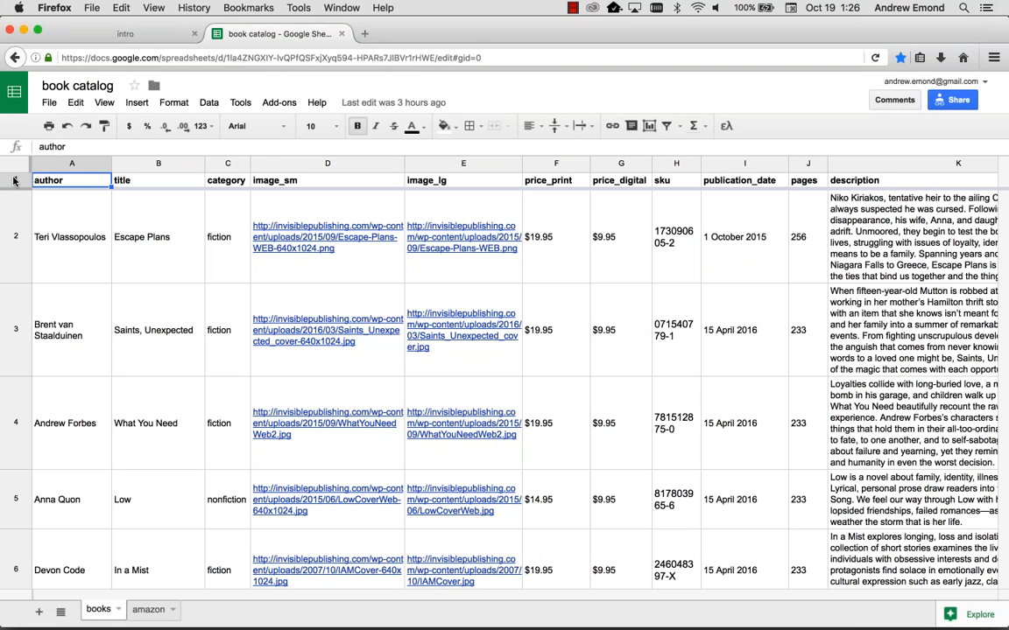
Step: Inspect header cells A1 (author) through K1 (description), then open the anyone-with-link sharing settings
key("Right")
key("Right")
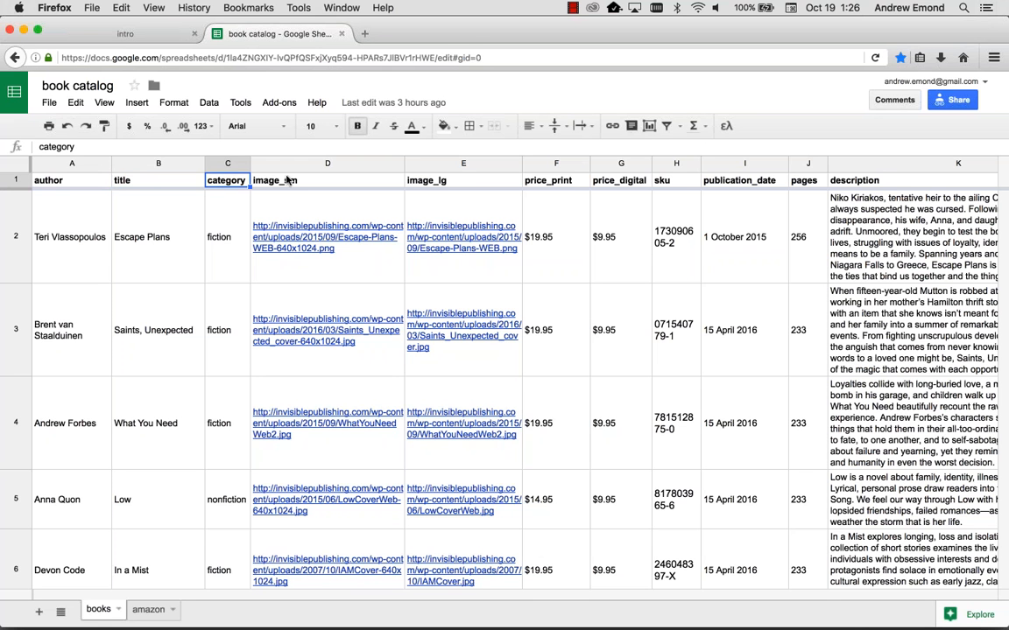
key("Right")
key("Right")
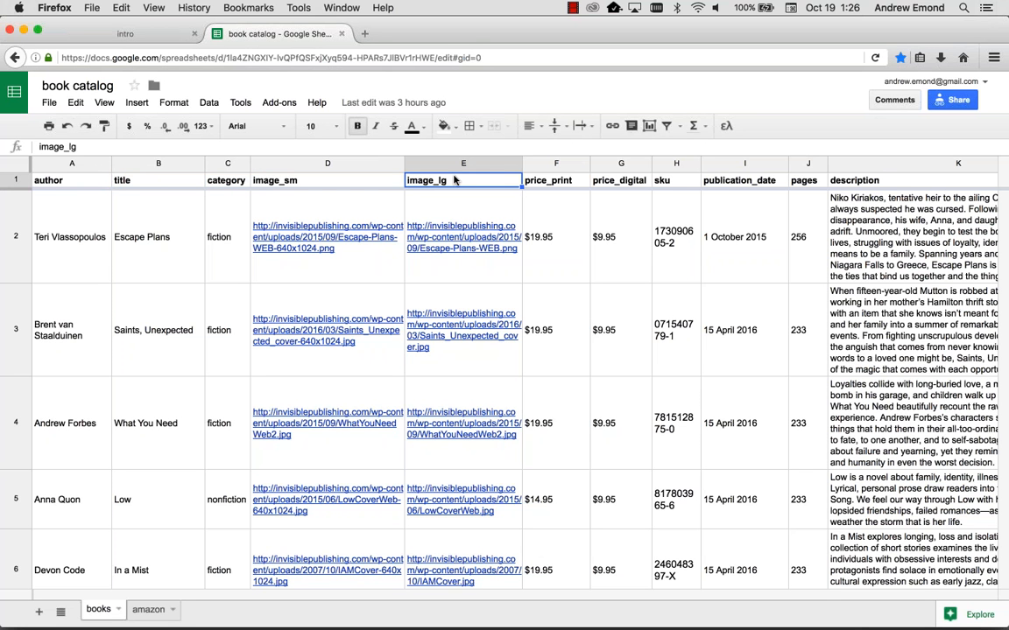
key("Right")
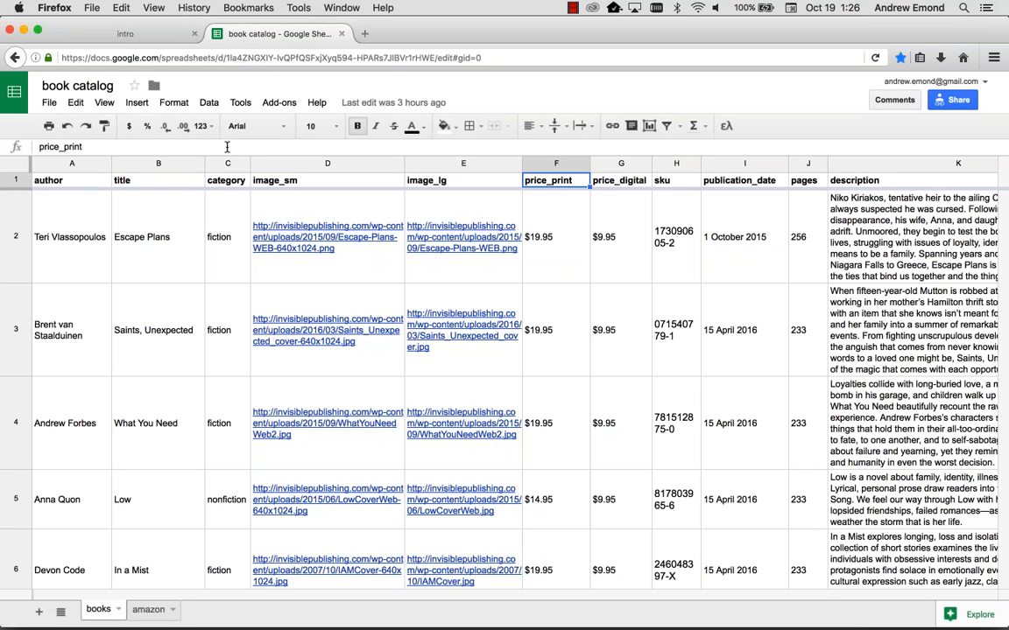
left_click(72, 211)
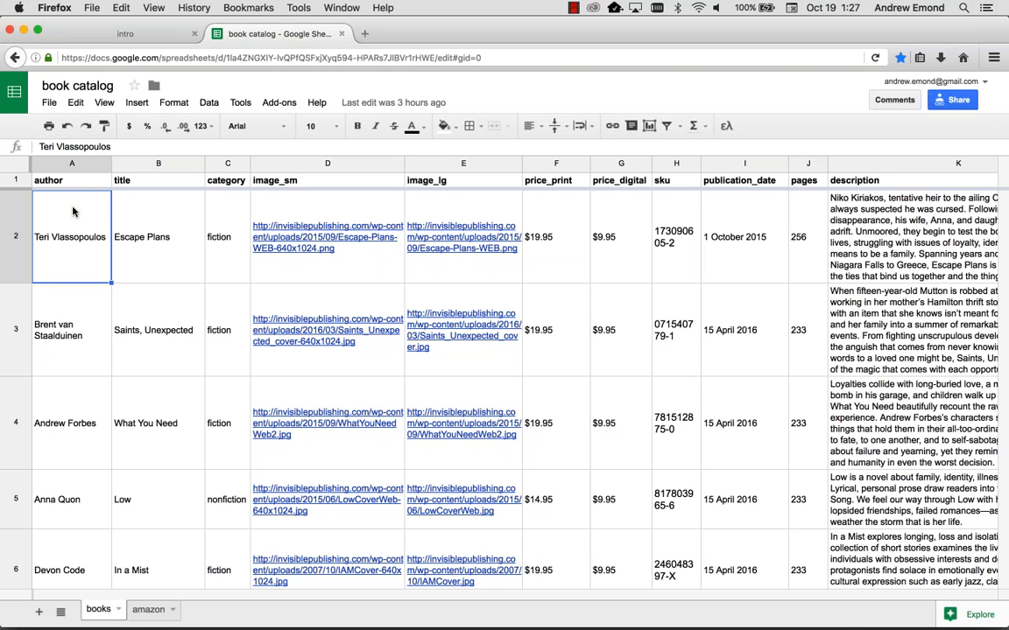
left_click(63, 178)
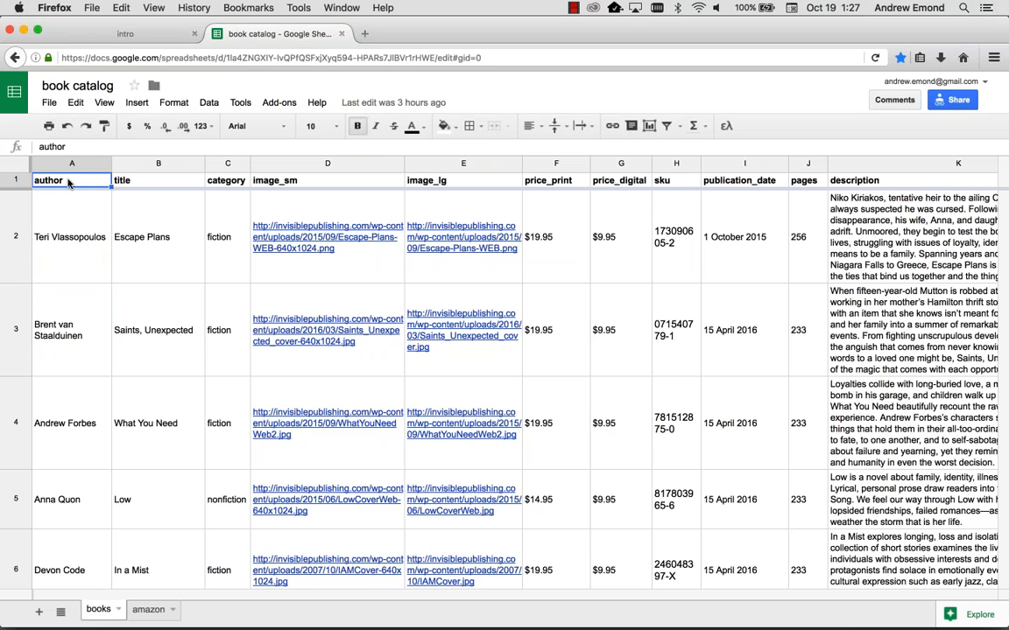
left_click(293, 181)
left_click(450, 181)
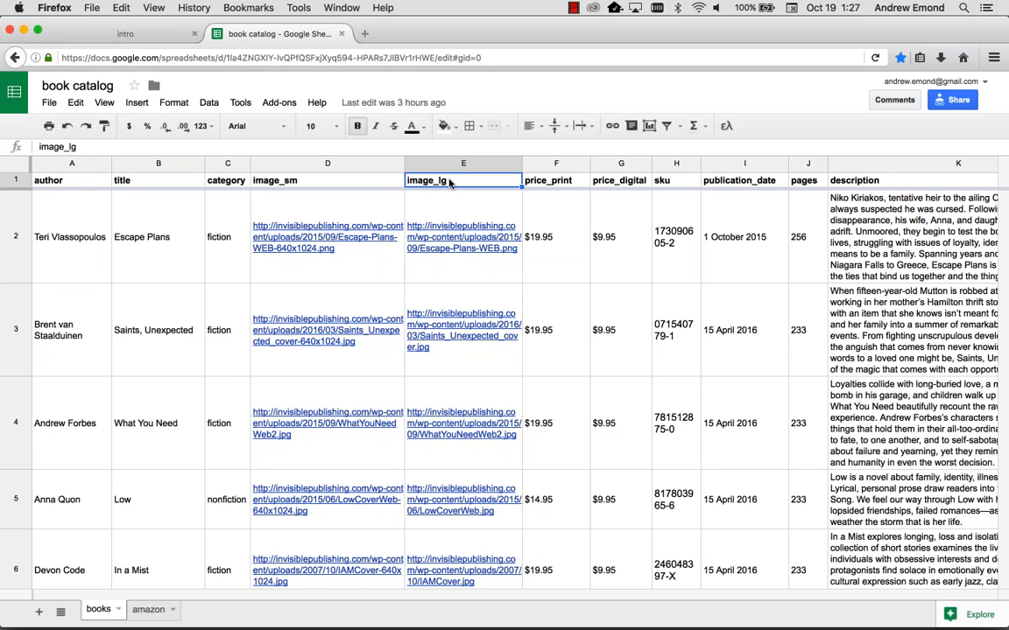
left_click(839, 180)
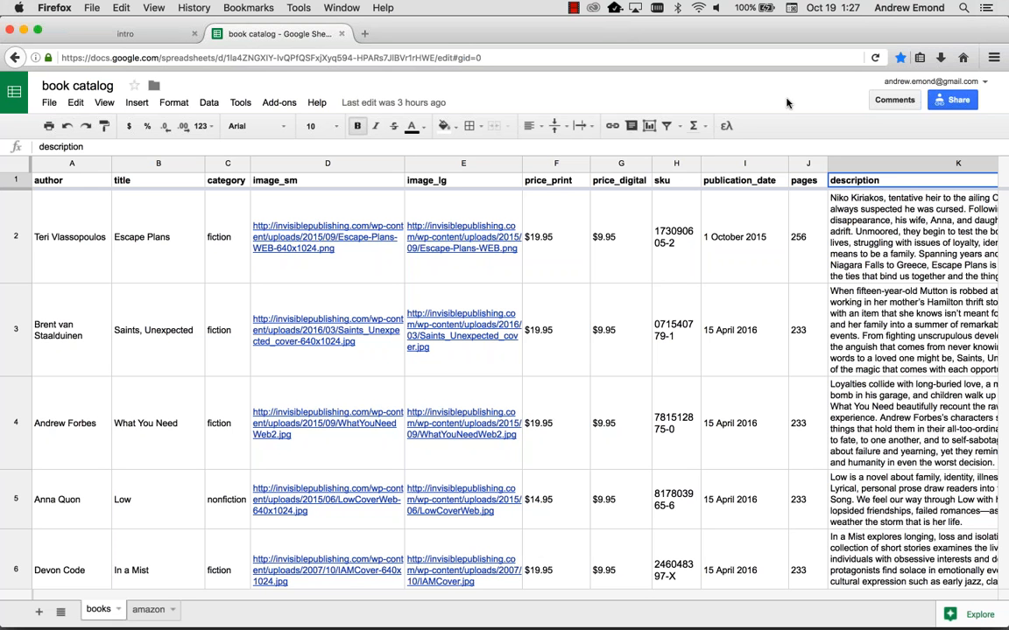
left_click(959, 105)
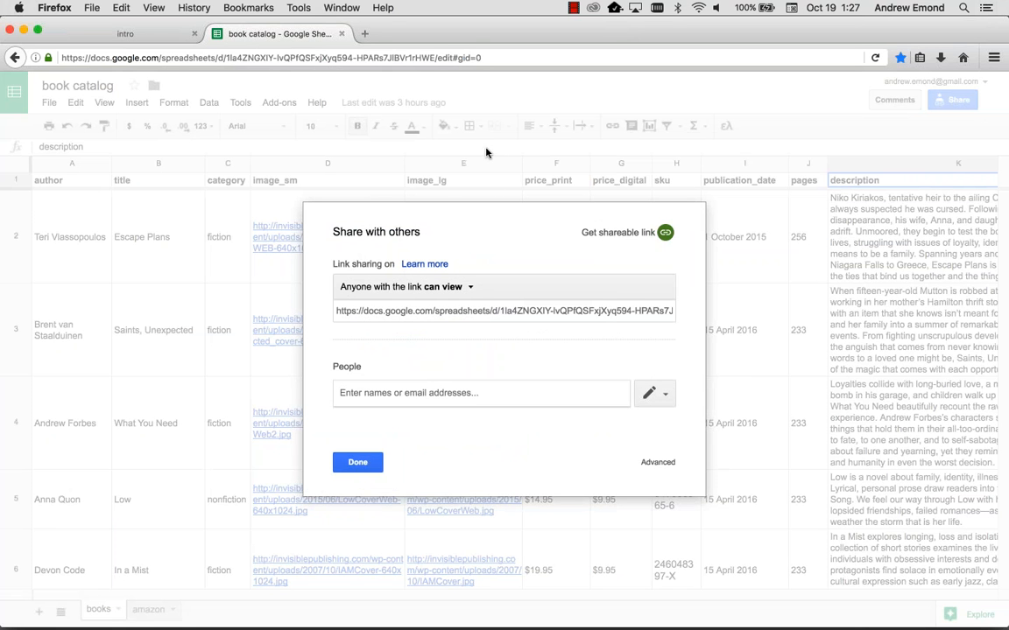
Step: Close the sharing dialog, copy the spreadsheet's URL, and return to Axure RP 8
left_click(356, 463)
left_click(397, 55)
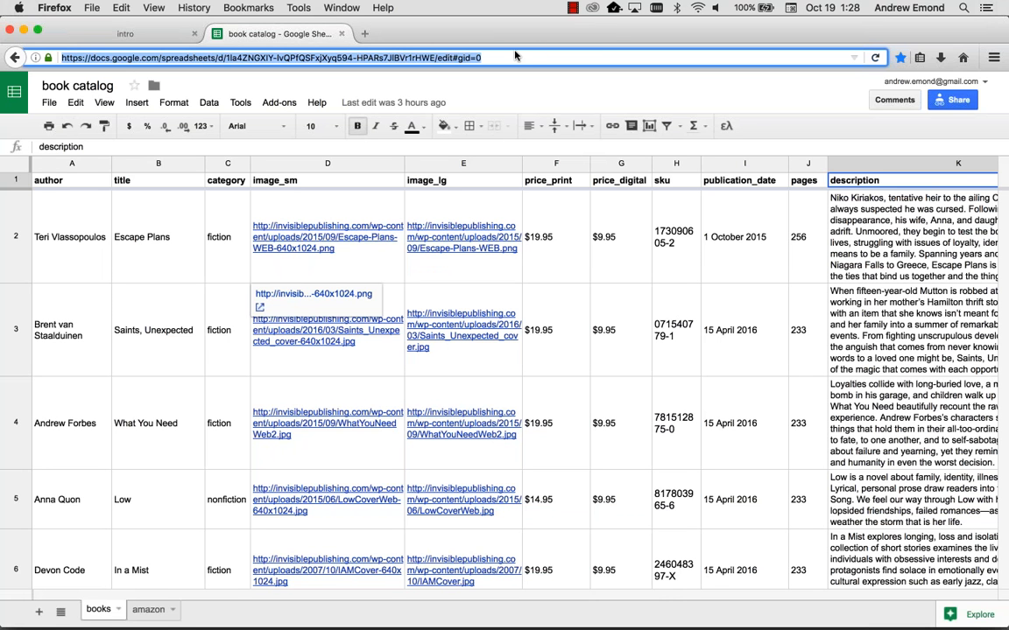
left_click(472, 54)
key("super+a")
key("super+Tab")
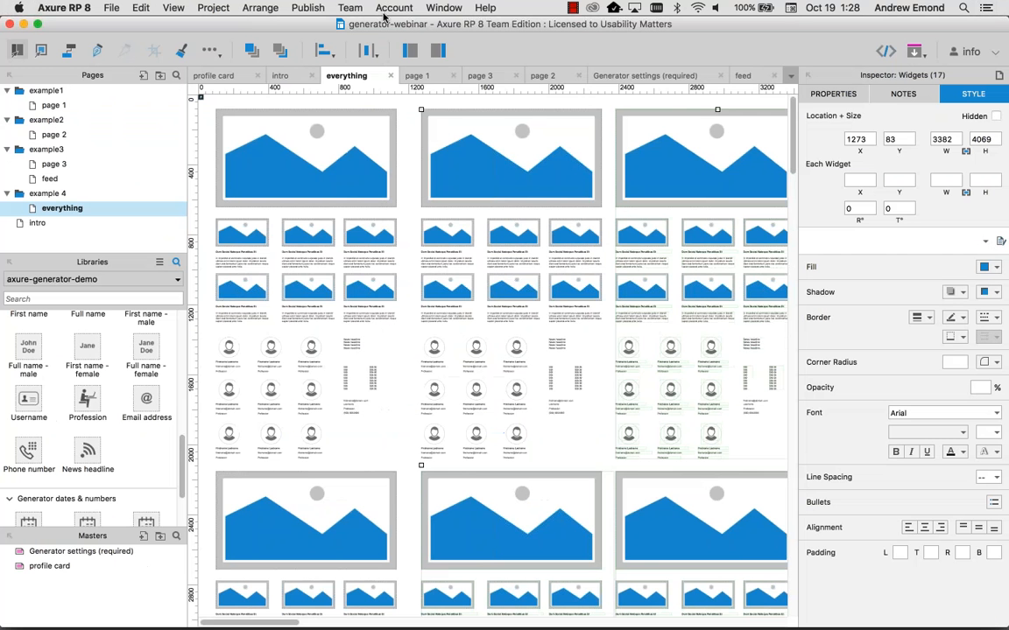
Step: Switch to the connector-webinar project, select the books page, and reload the connector library
left_click(442, 8)
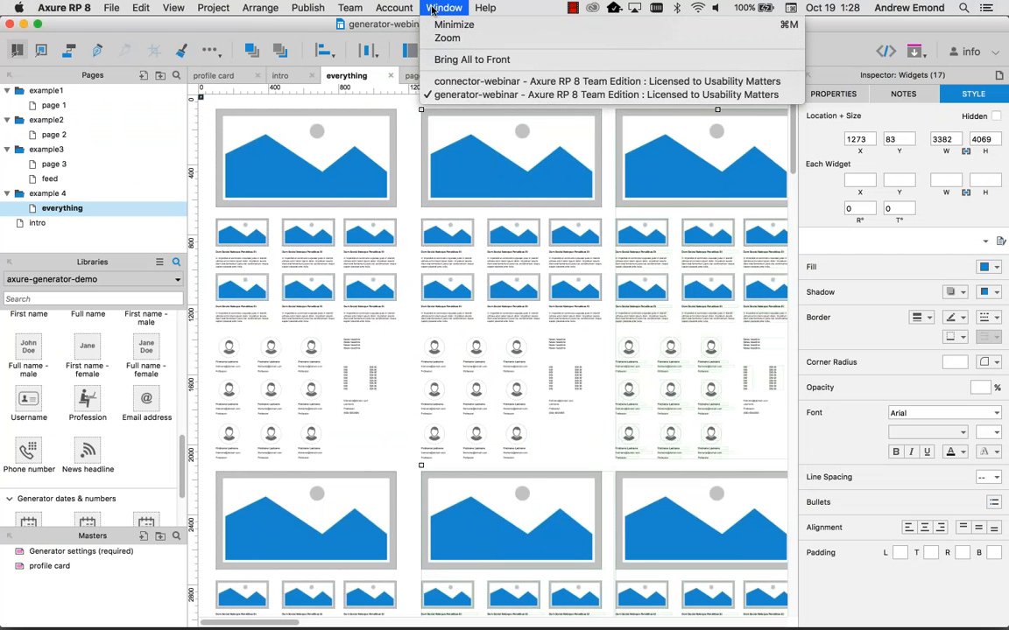
left_click(451, 81)
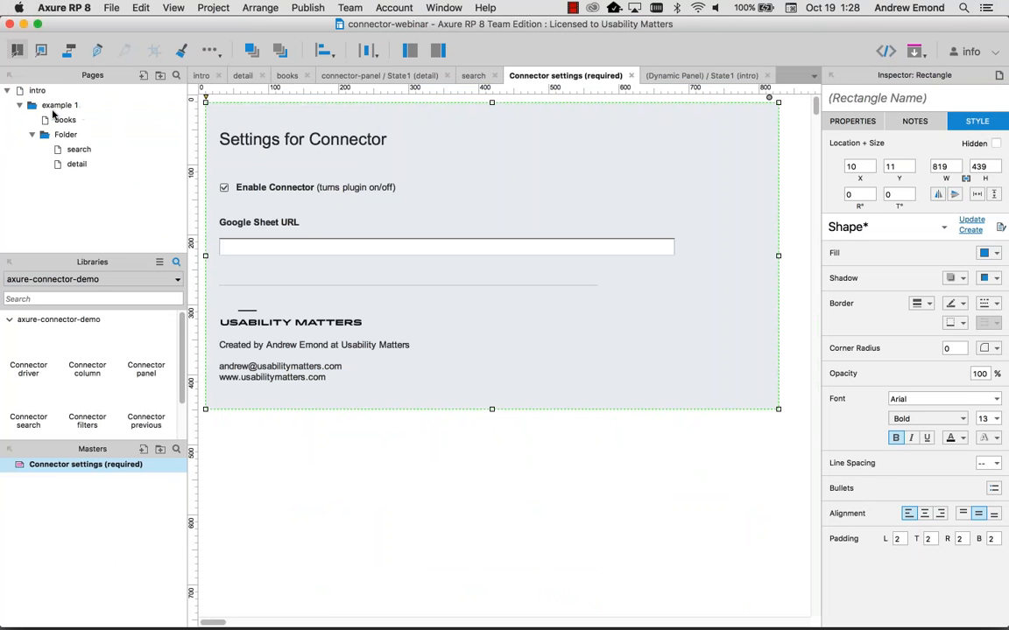
left_click(55, 119)
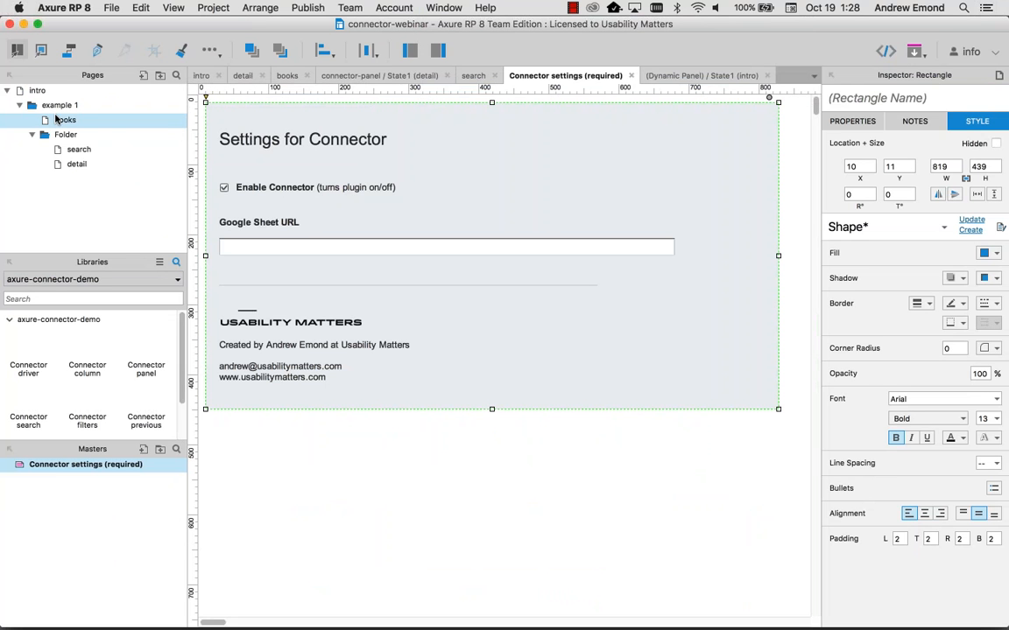
left_click(160, 262)
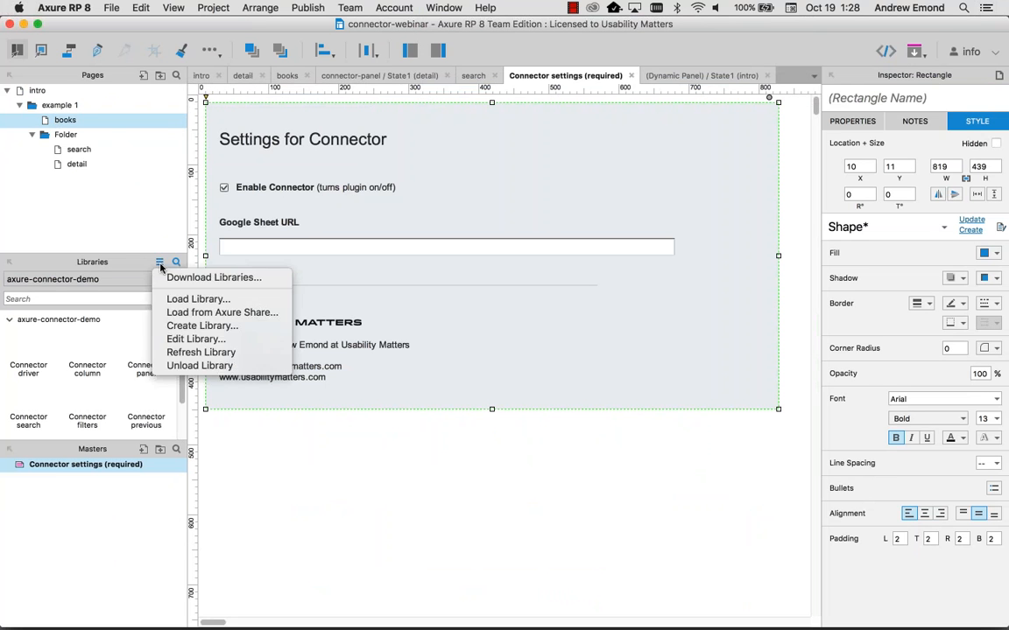
left_click(189, 352)
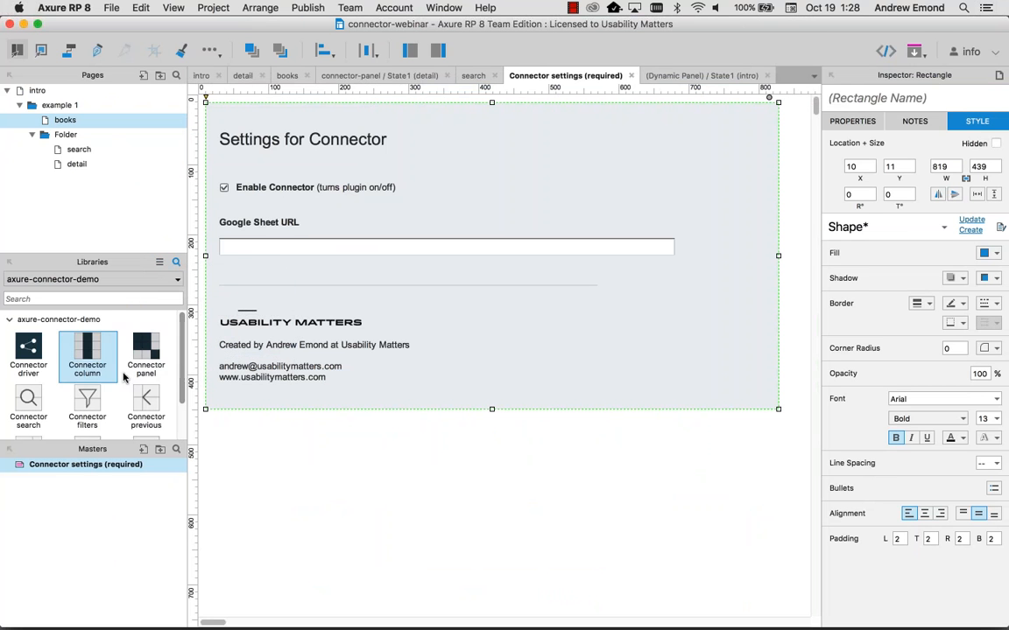
Step: Paste the book catalog link into the Connector settings (required) master's Google Sheet URL field
mouse_move(140, 466)
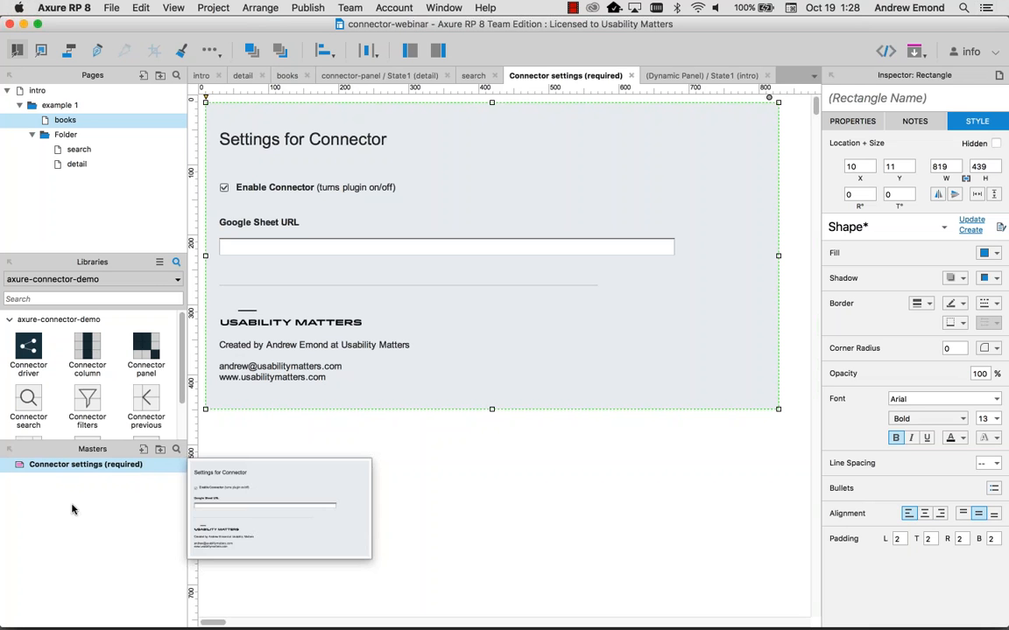
left_click(88, 467)
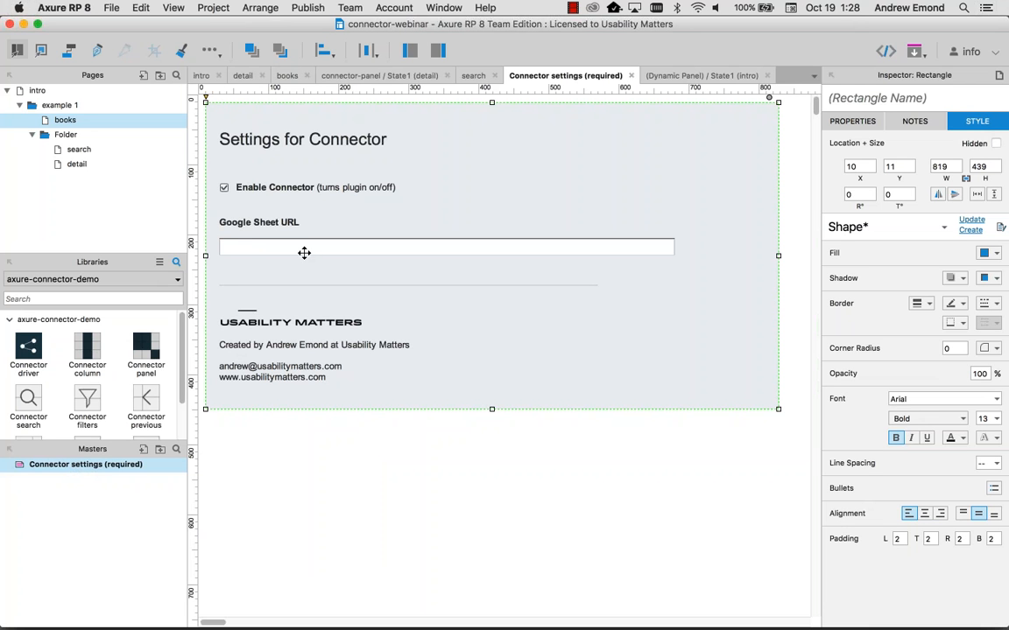
left_click(252, 244)
left_click(253, 244)
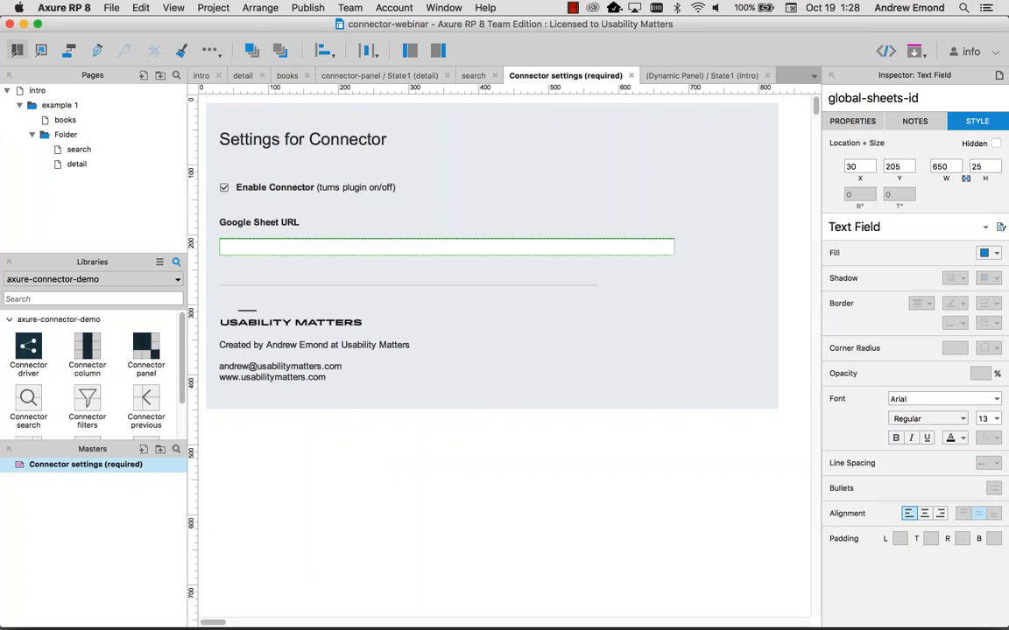
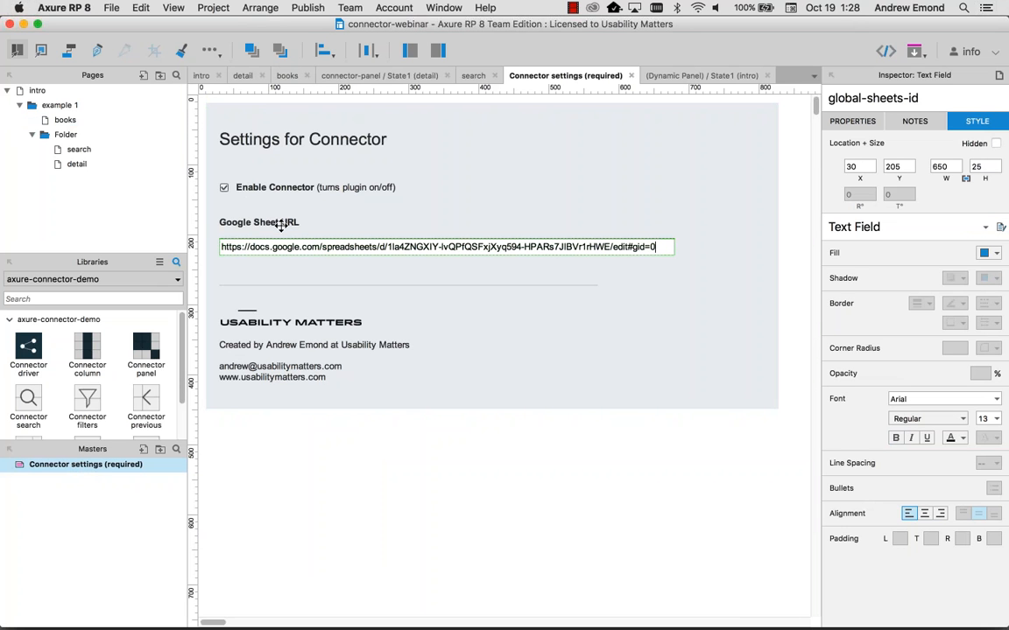
left_click(490, 464)
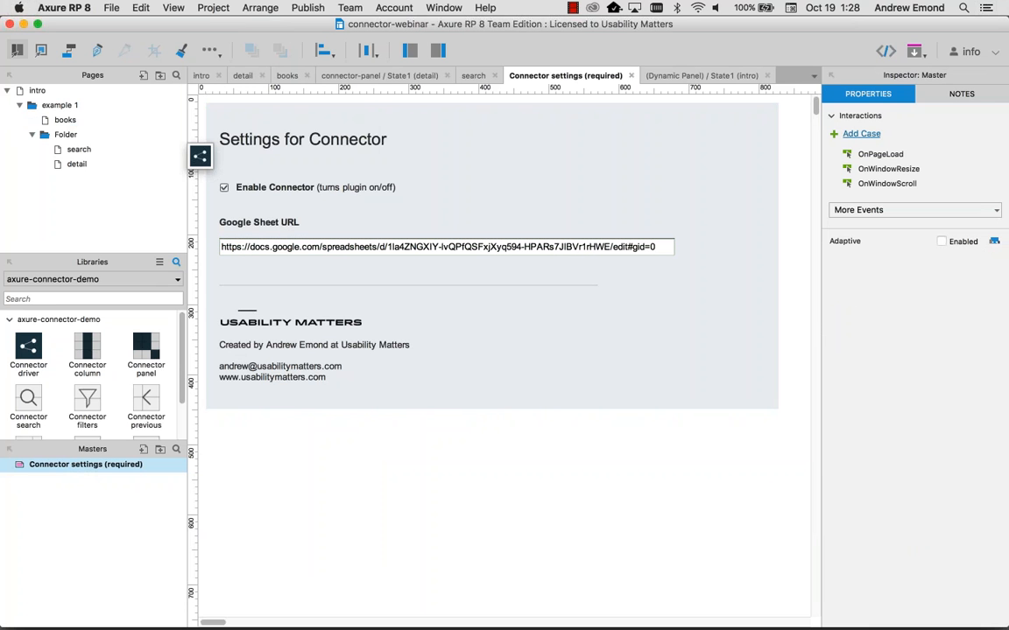
Step: Place a 30 × 30 Connector driver at 0,0 on the books page, then copy the sheet's author header
double_click(59, 120)
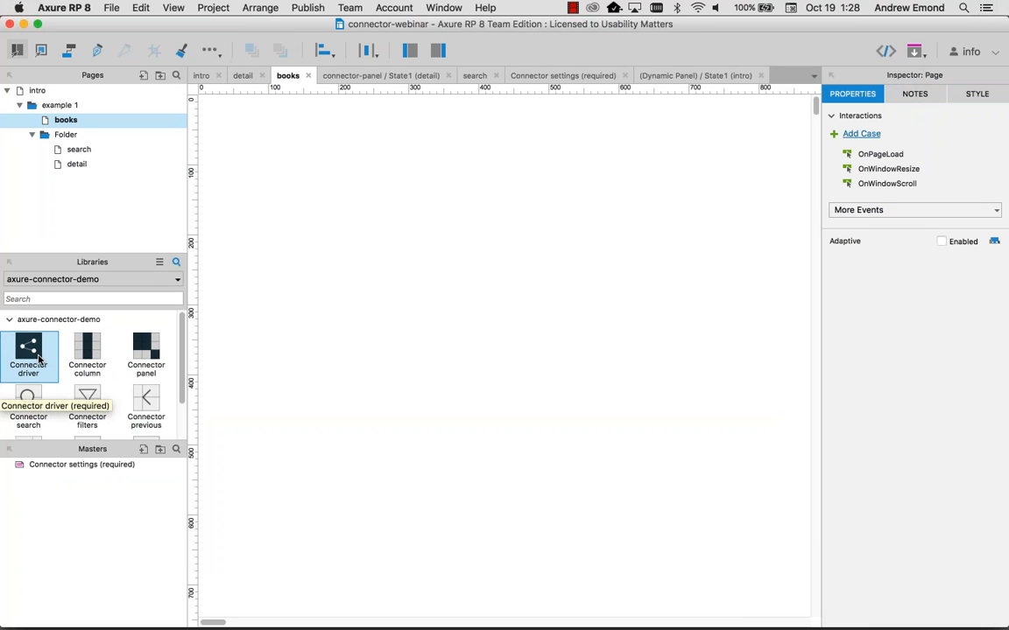
left_click_drag(39, 358, 202, 99)
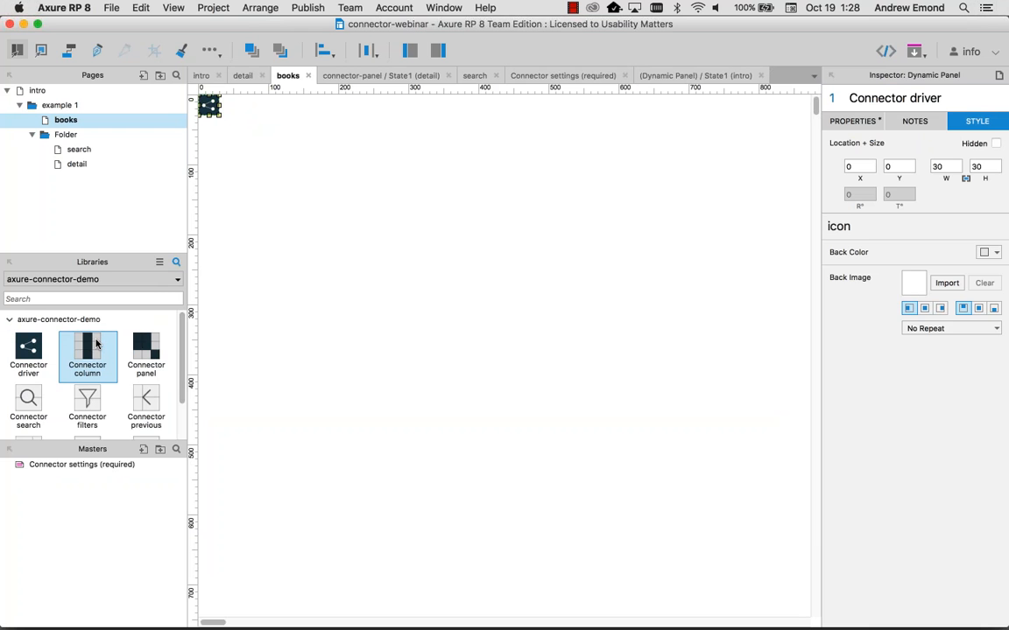
key("super+Tab")
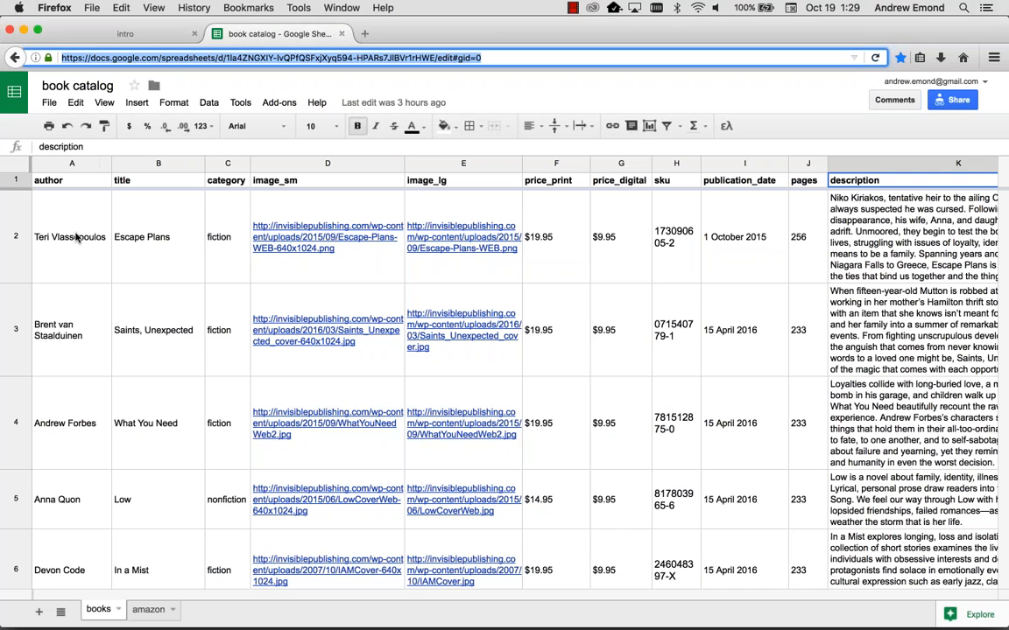
scroll(75, 237, "down", 8)
scroll(75, 232, "up", 8)
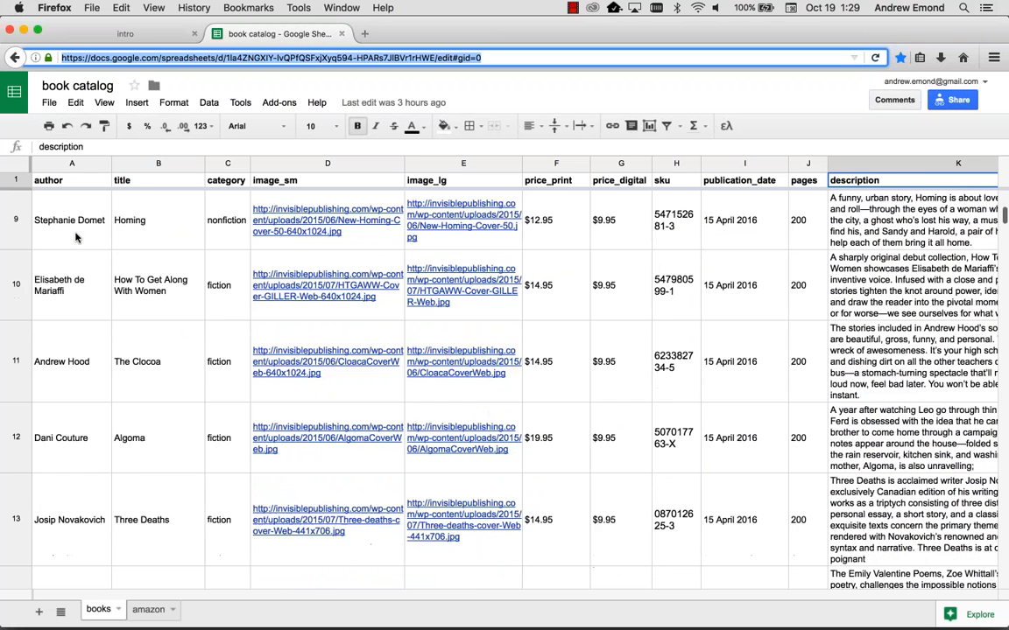
left_click(58, 177)
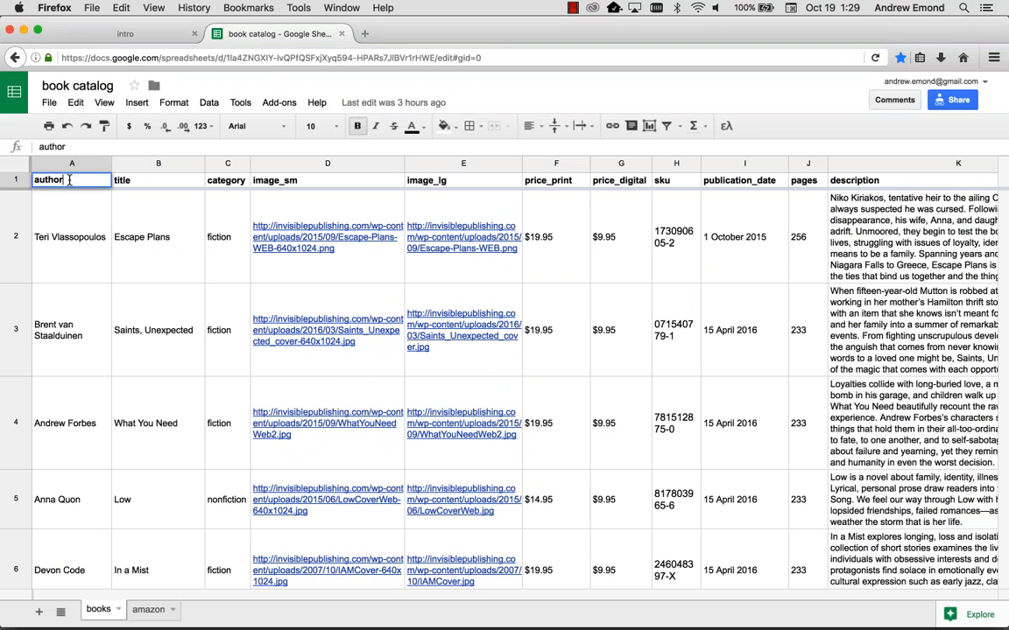
key("super+c")
key("super+Tab")
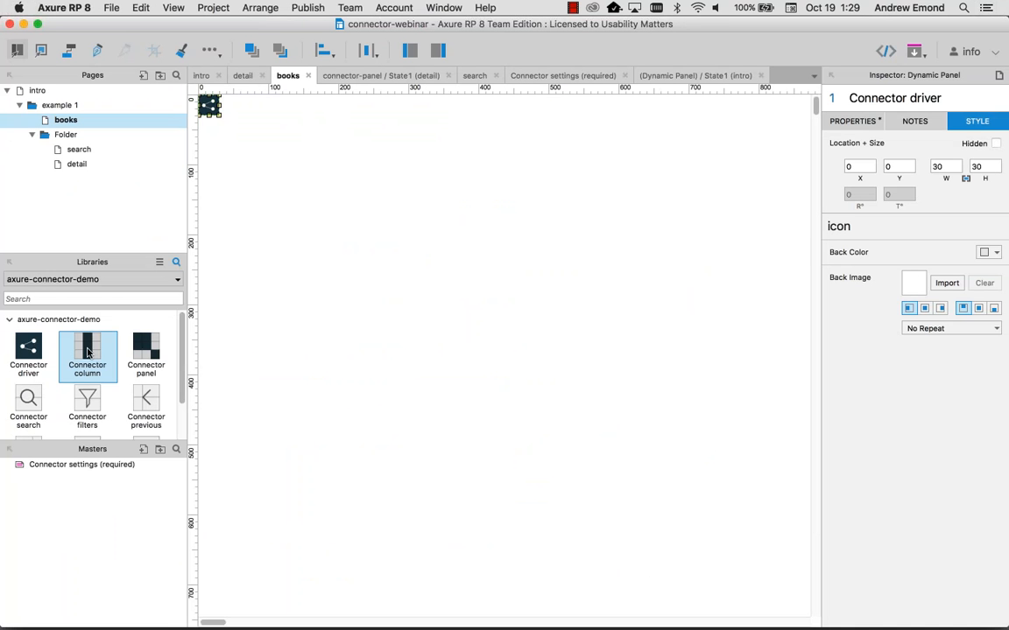
Step: Add a Connector column to the books page and rename it column=author
left_click_drag(86, 351, 298, 212)
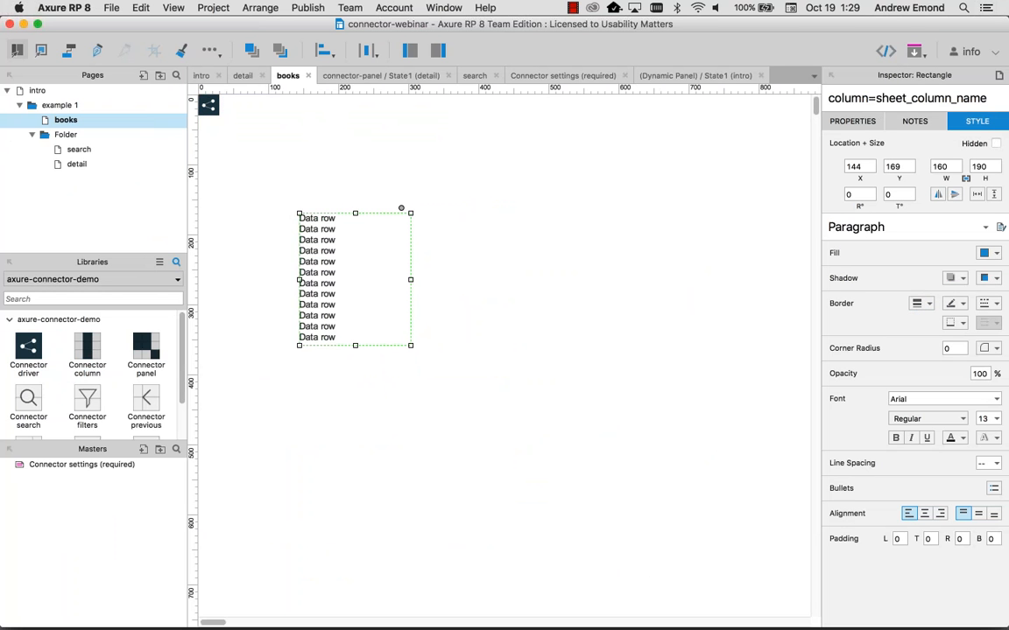
left_click(875, 98)
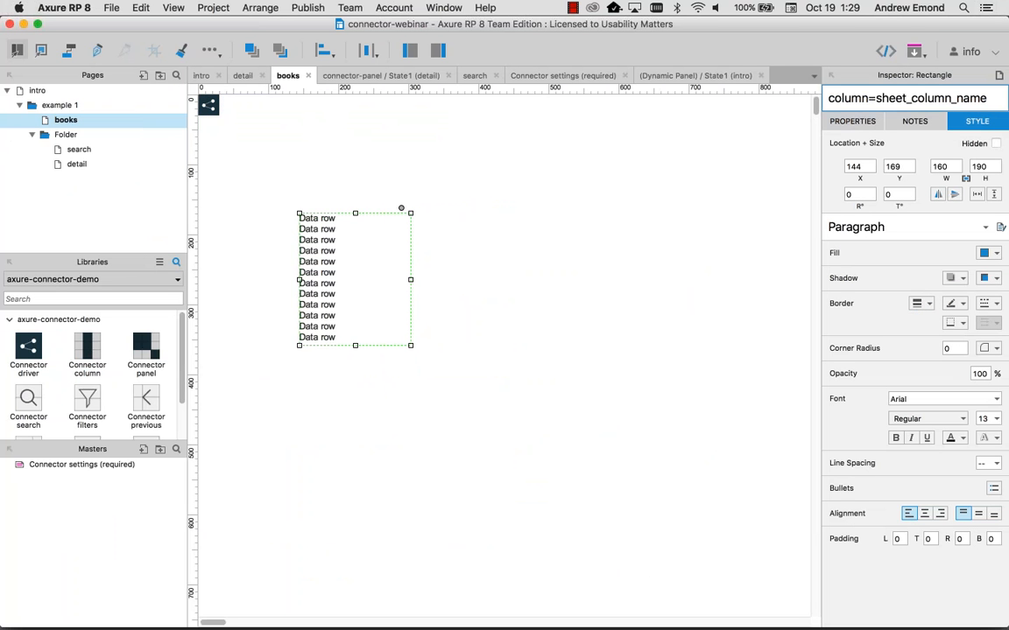
left_click_drag(876, 98, 984, 99)
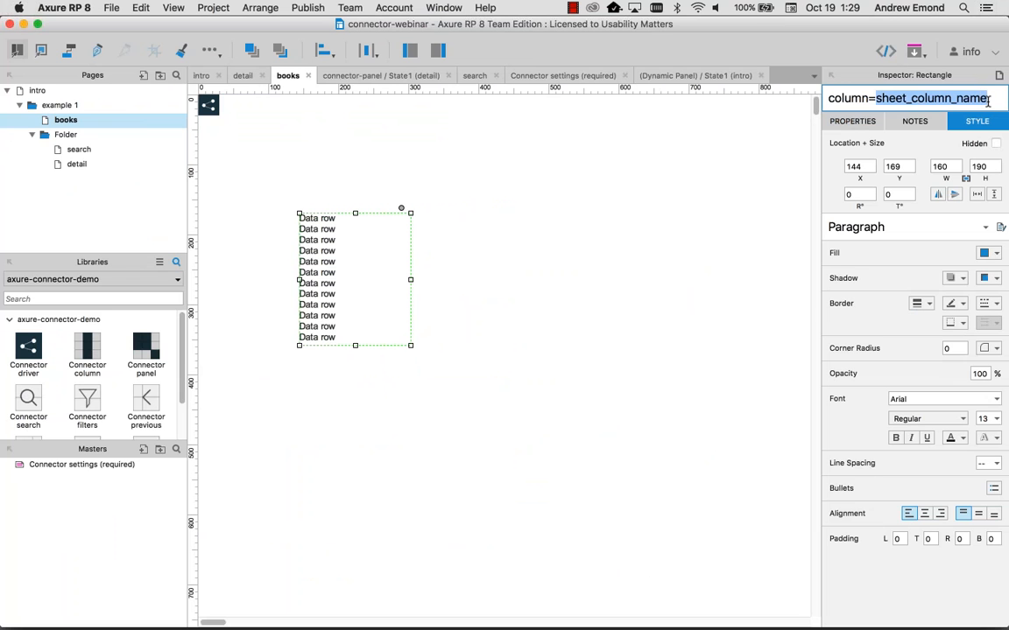
key("BackSpace")
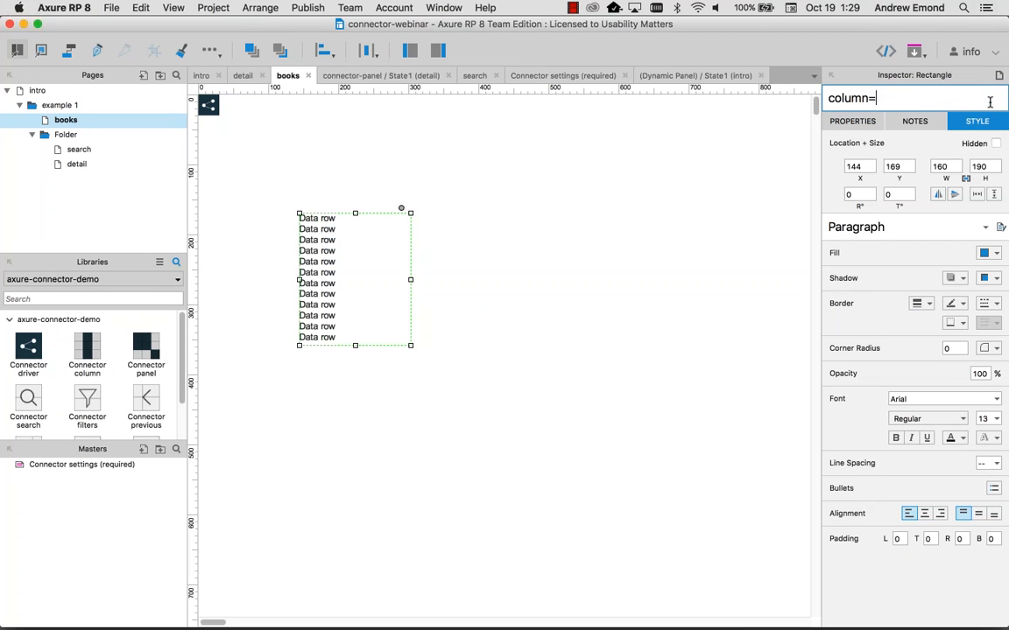
type("author")
left_click(486, 361)
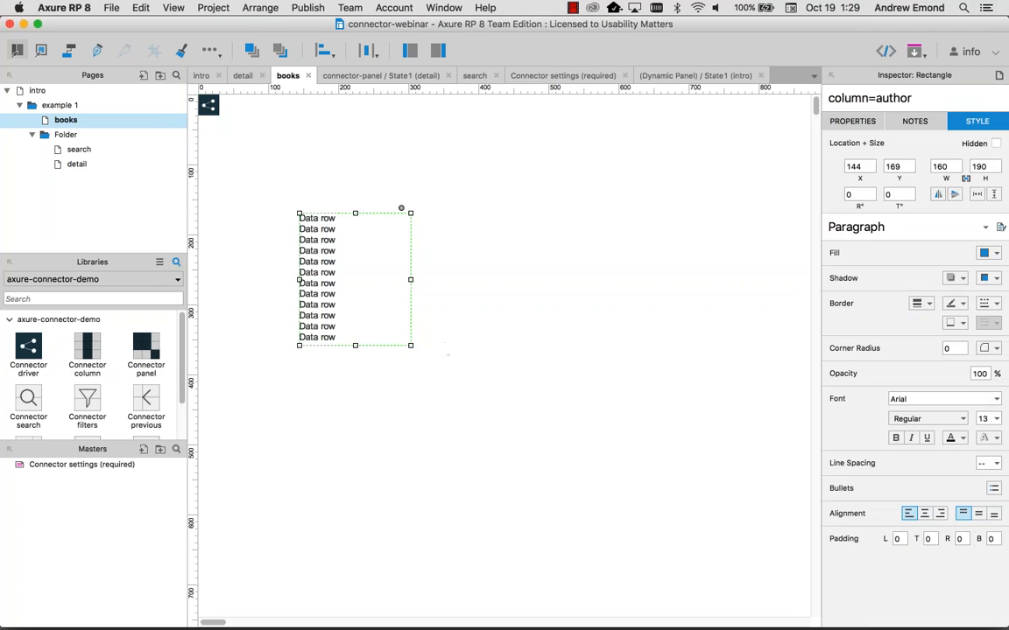
Step: Replace the column's Data row placeholder text with three 'Author' lines
double_click(316, 288)
key("super+b")
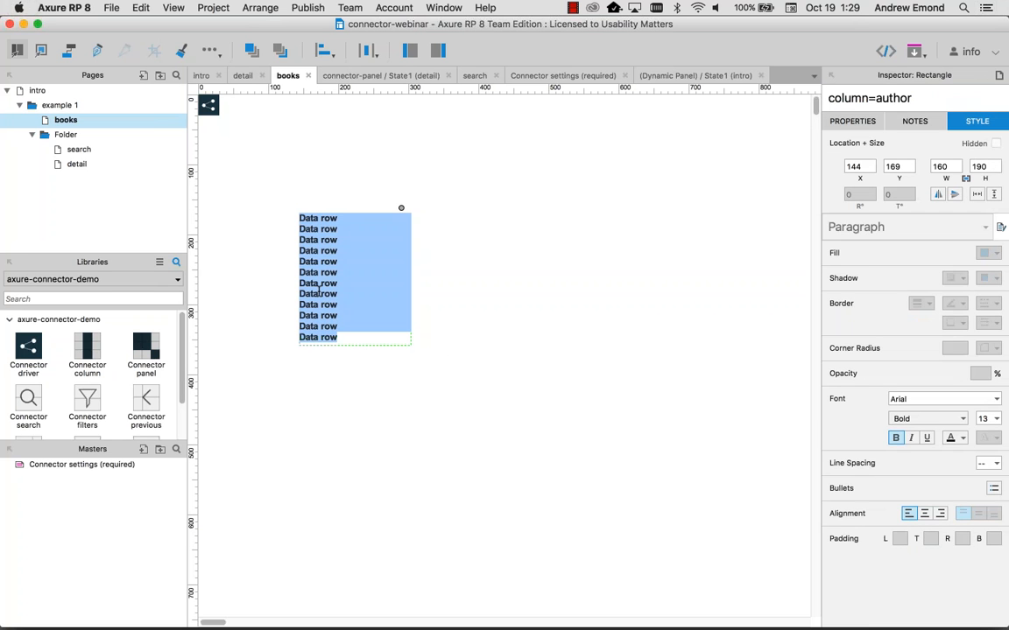
key("Escape")
key("super+z")
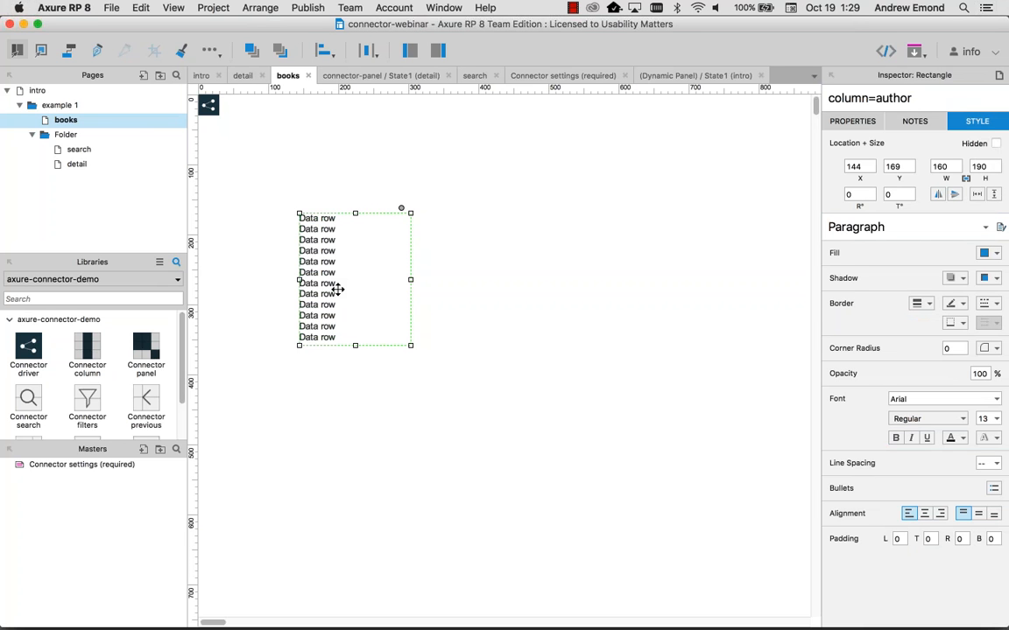
double_click(307, 277)
key("Right")
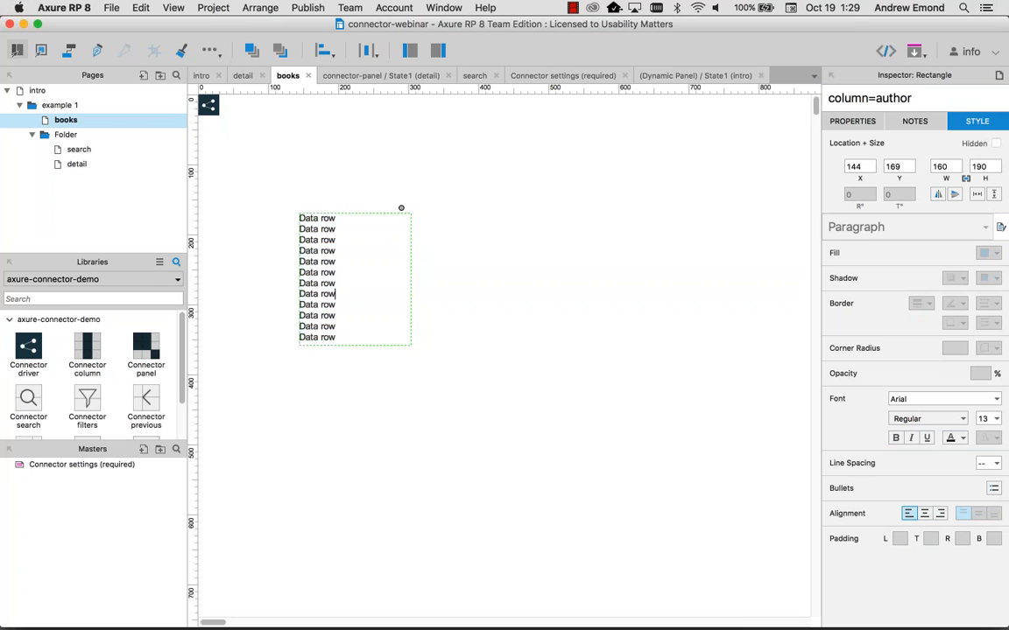
key("super+a")
type("Author")
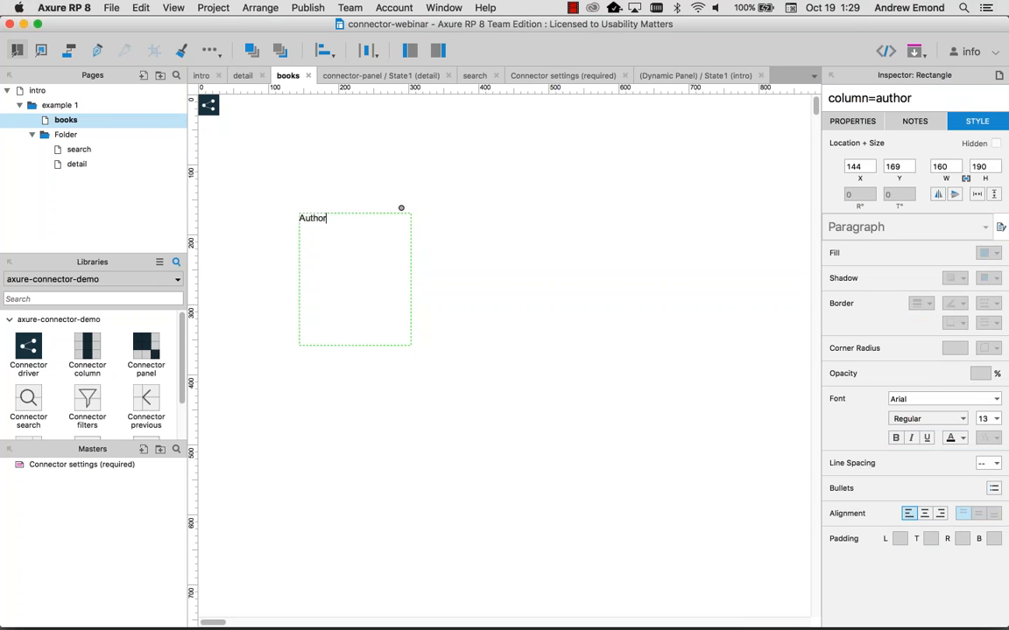
key("Return")
type("Autho")
key("BackSpace")
type("or")
key("Return")
type("Autho")
key("BackSpace")
key("BackSpace")
key("BackSpace")
type("thor")
Step: Paste copies of the lines to reach twelve 'Author' lines, then preview the page
key("super+a")
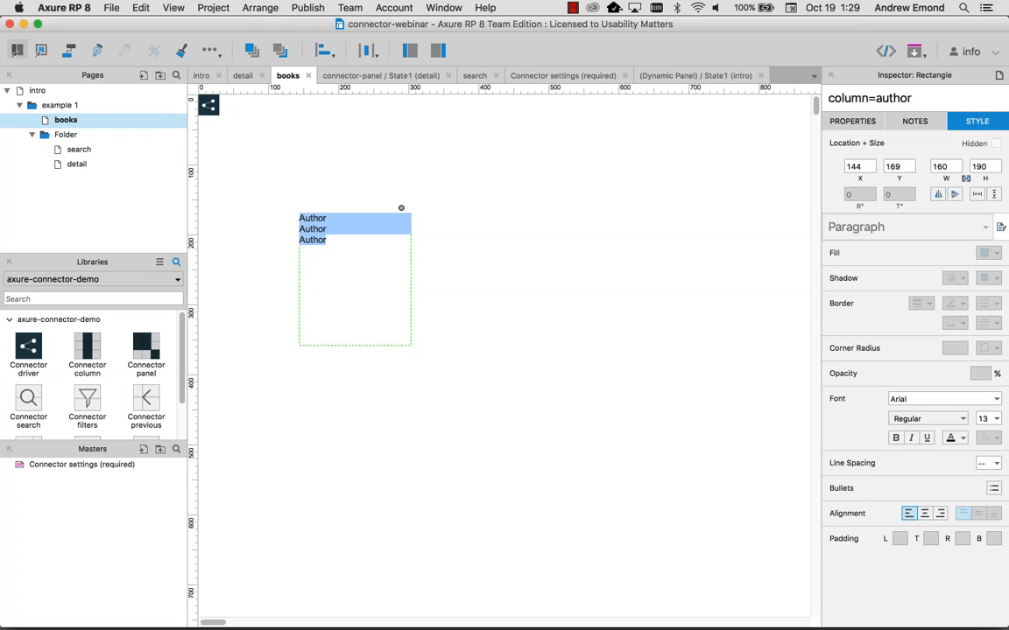
key("super+c")
key("Right")
key("Return")
key("super+v")
key("Return")
key("super+v")
key("Return")
key("super+v")
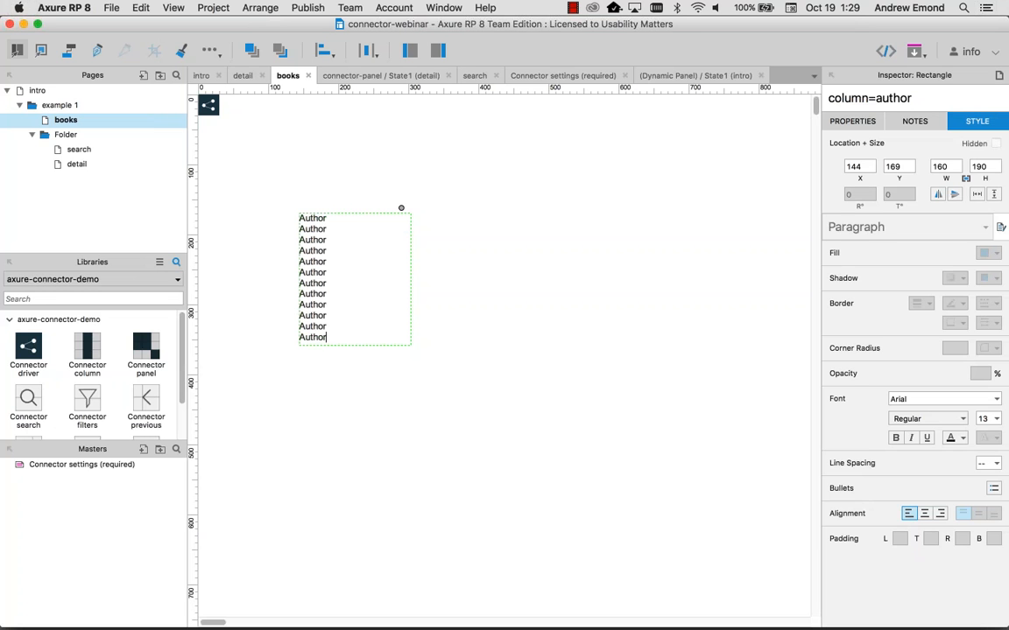
left_click(528, 296)
key("super+a")
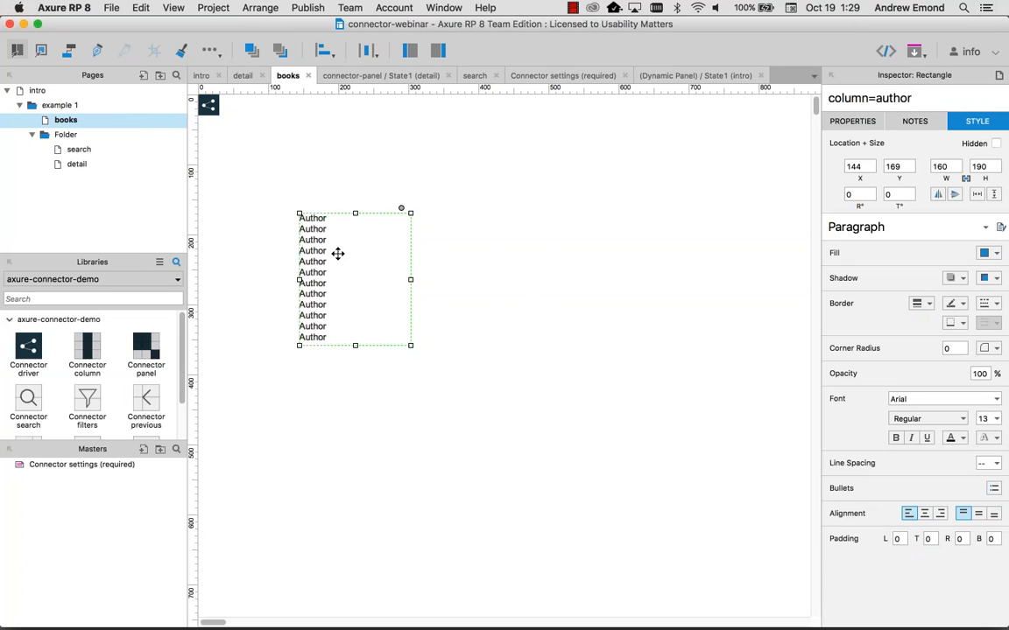
key("super+period")
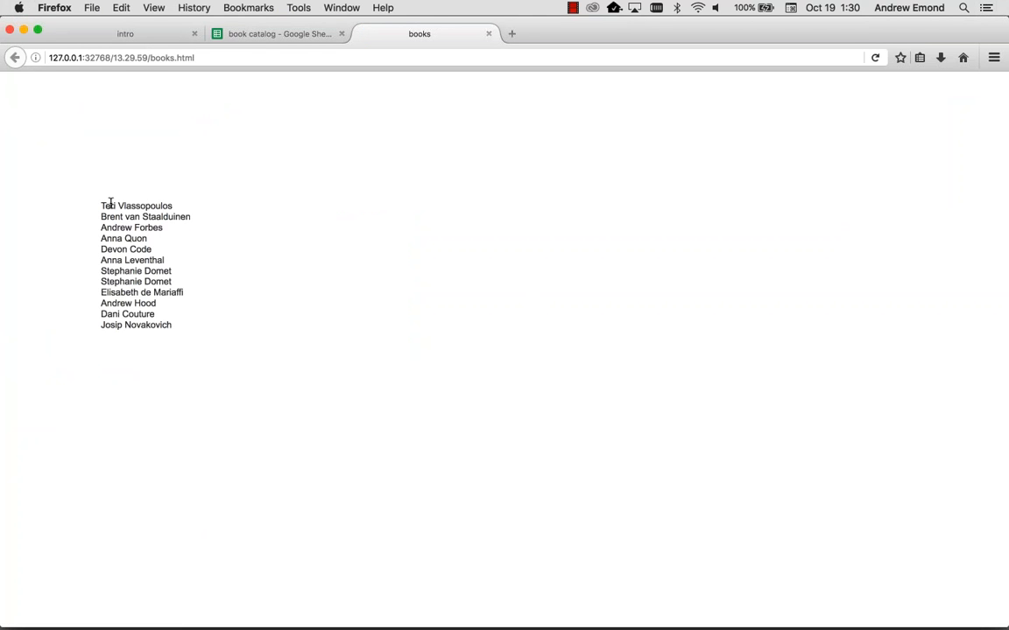
Step: Check the first author name in the browser preview and return to Axure
left_click_drag(107, 202, 182, 212)
left_click(183, 212)
key("super+Tab")
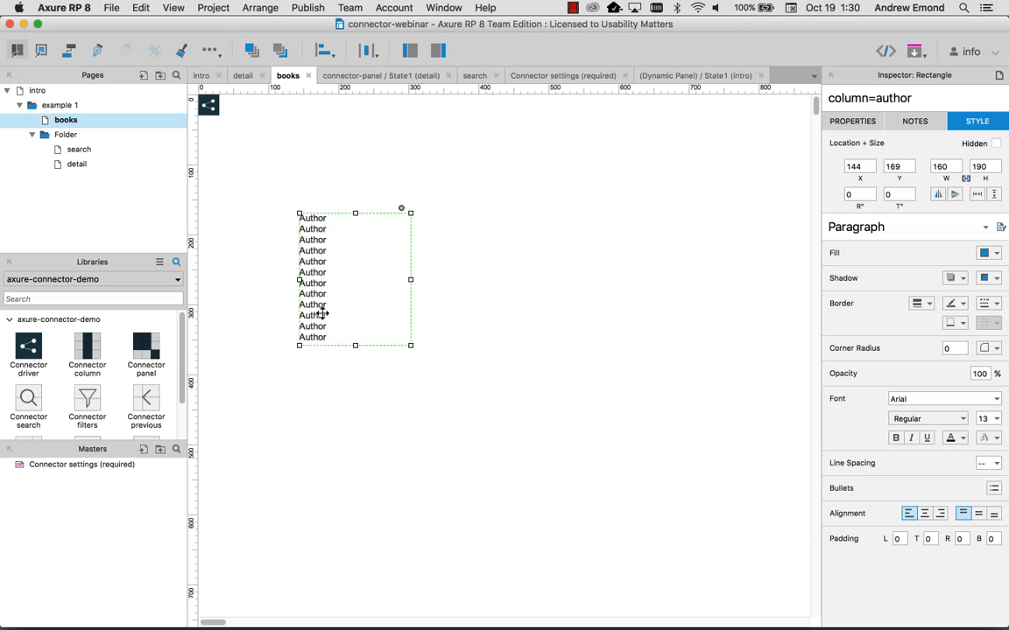
Step: Delete the last six Author lines, leaving six, and preview the page again
double_click(321, 317)
left_click(338, 338)
left_click_drag(338, 338, 293, 279)
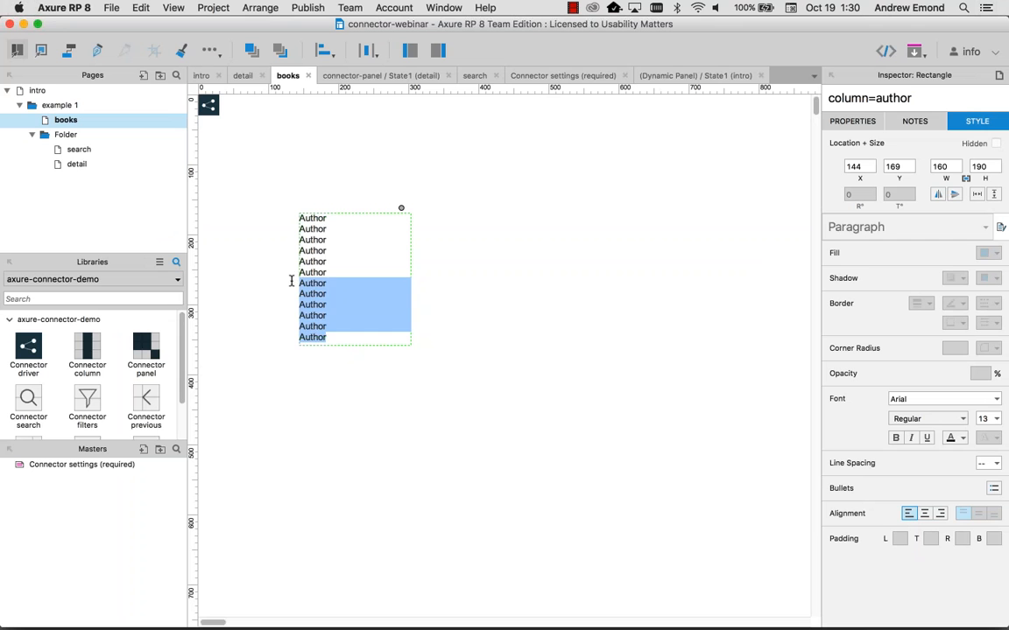
key("BackSpace")
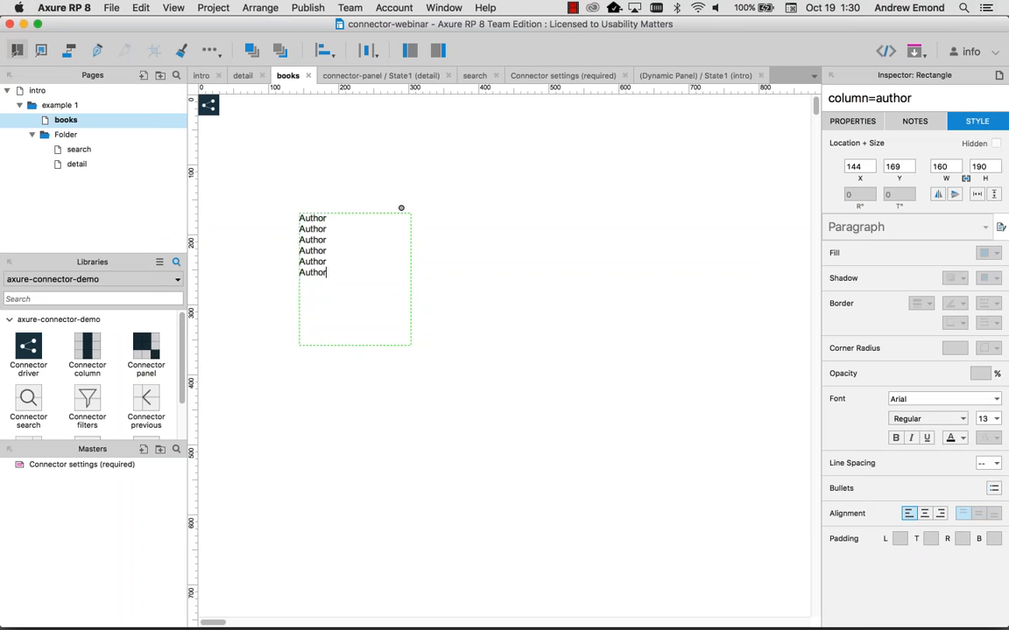
left_click(448, 273)
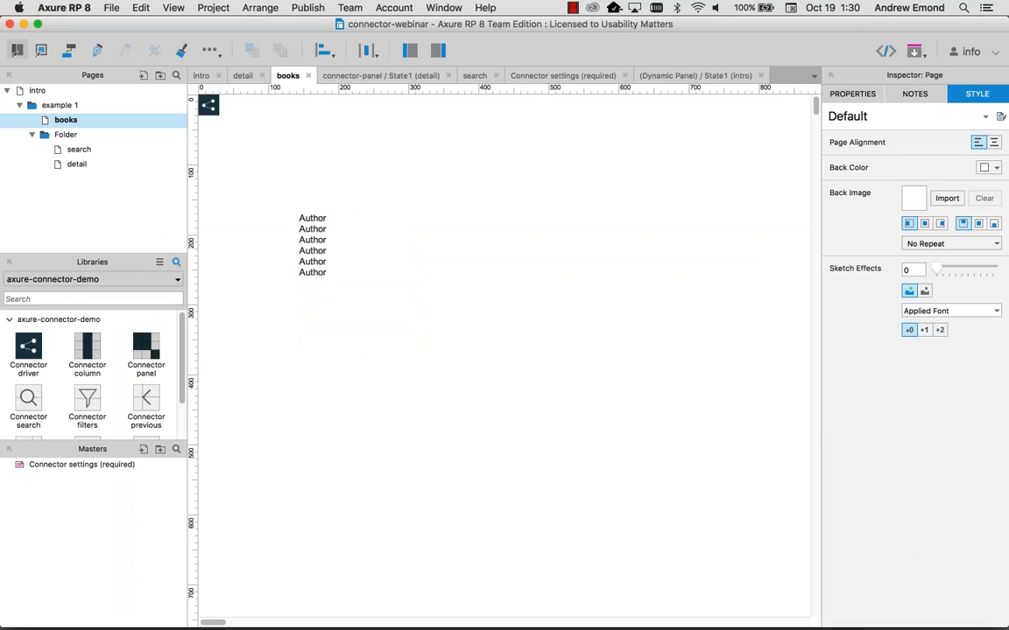
key("super+period")
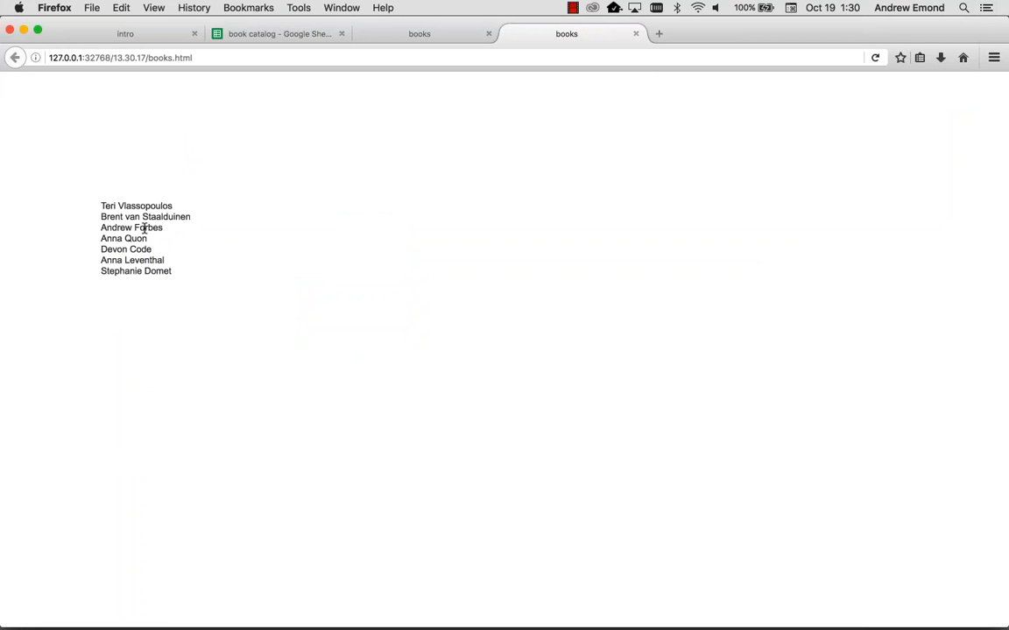
key("super+Tab")
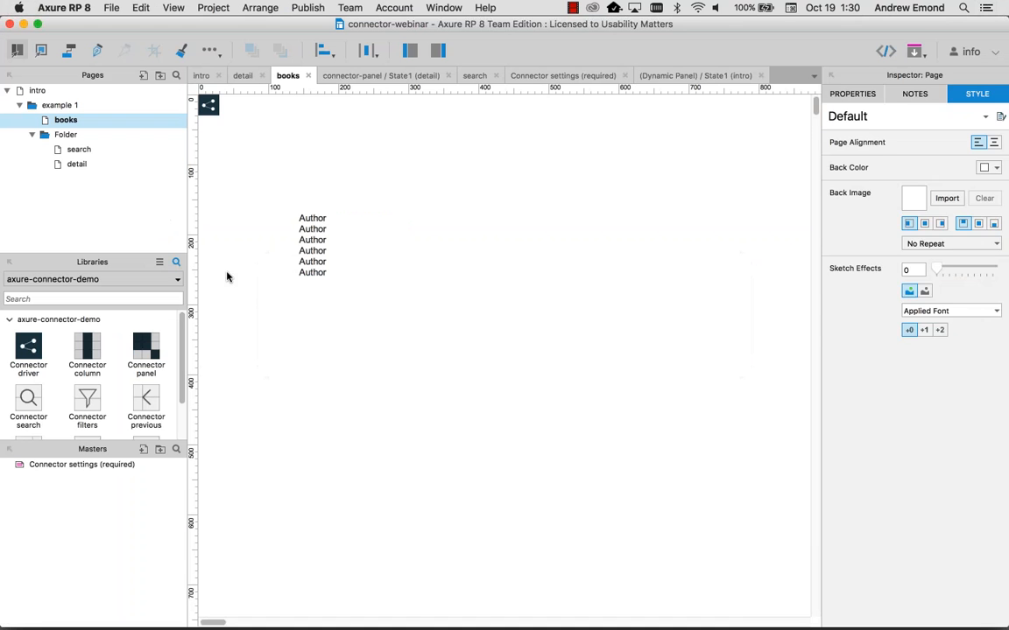
Step: Add a second Connector column right of the authors and name it column=title
left_click_drag(87, 352, 437, 208)
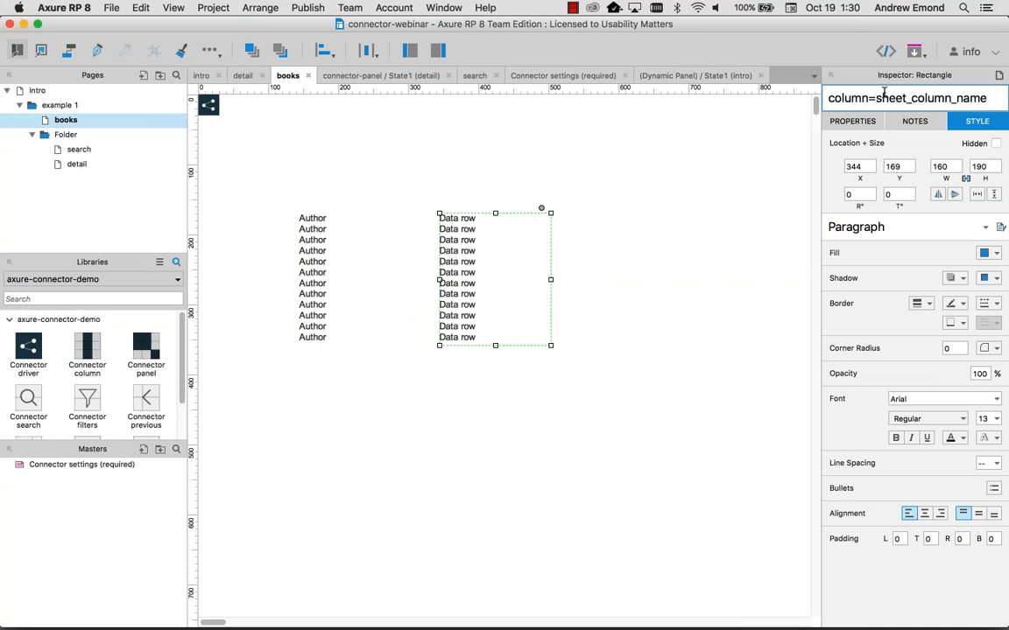
left_click_drag(876, 98, 1005, 92)
type("title")
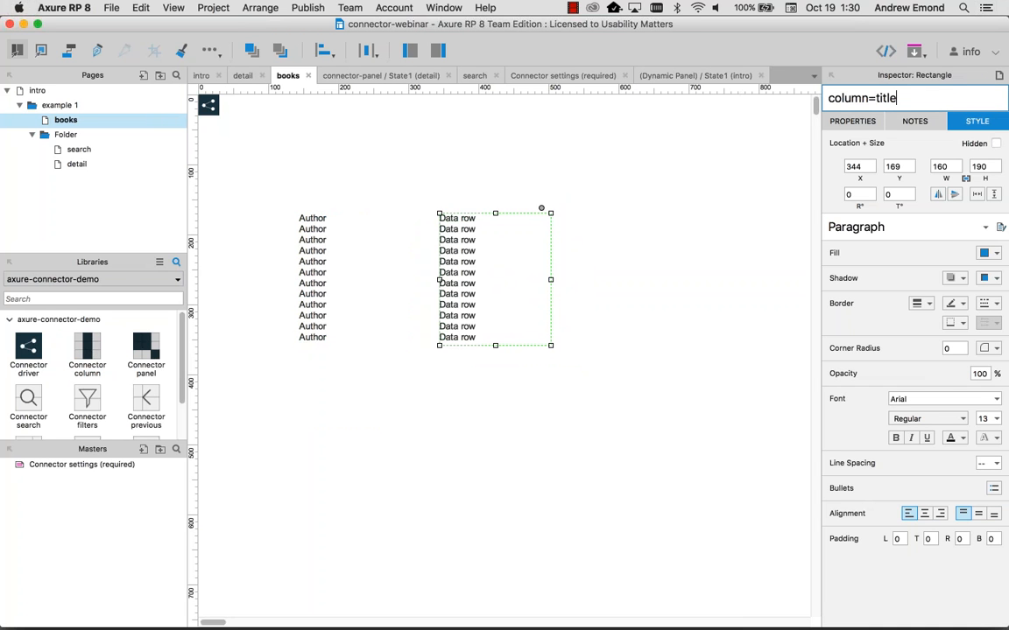
key("Tab")
left_click(666, 248)
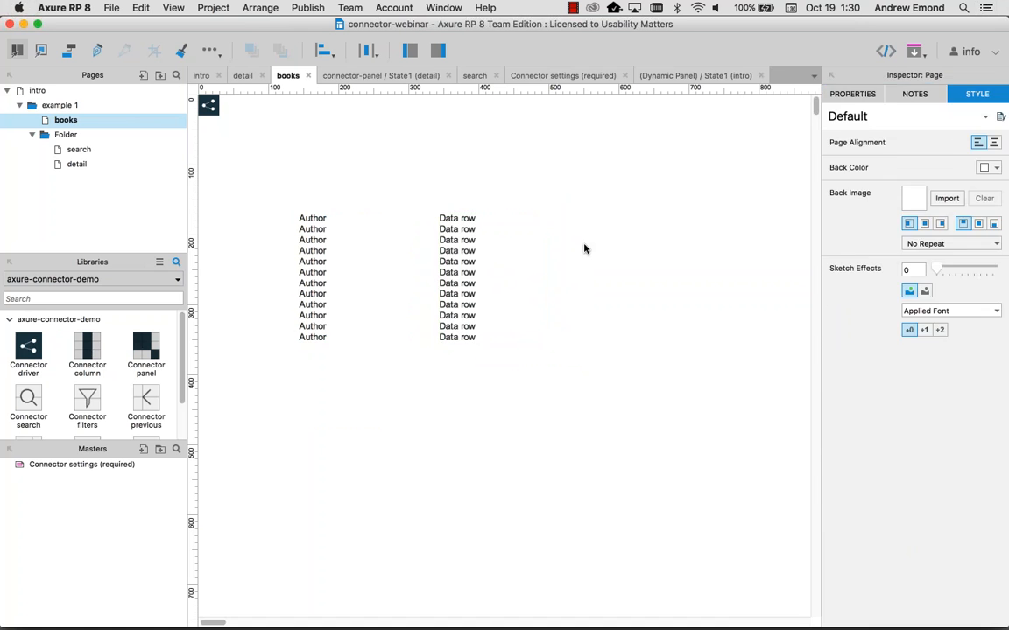
left_click(490, 279)
double_click(490, 279)
left_click(575, 227)
Step: Duplicate the title column to the right as column=category and preview all three columns
left_click_drag(476, 239, 630, 239)
left_click_drag(876, 98, 935, 98)
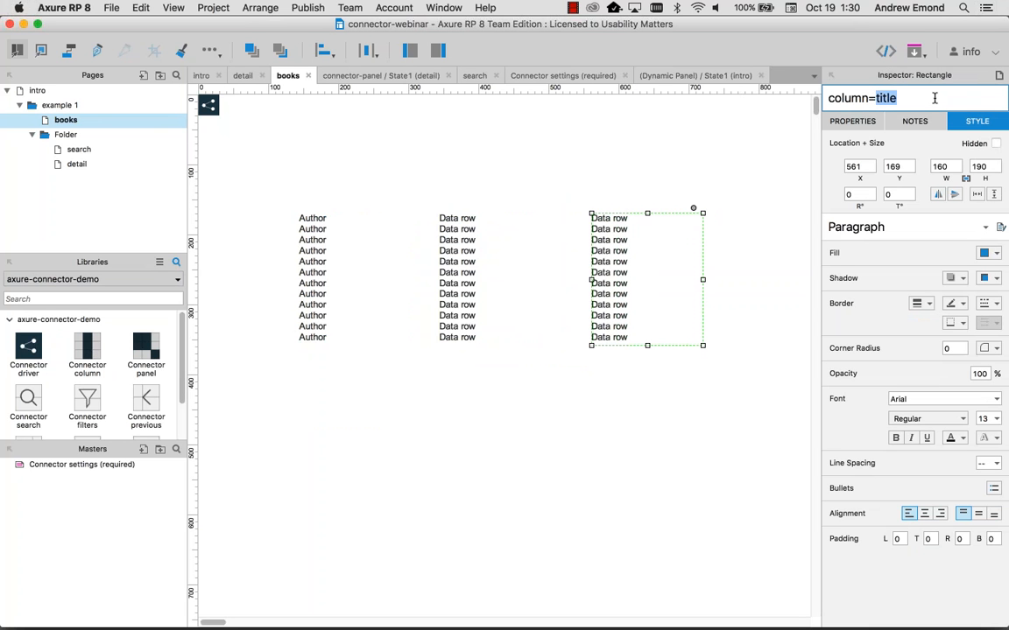
type("category")
left_click(592, 198)
key("super+period")
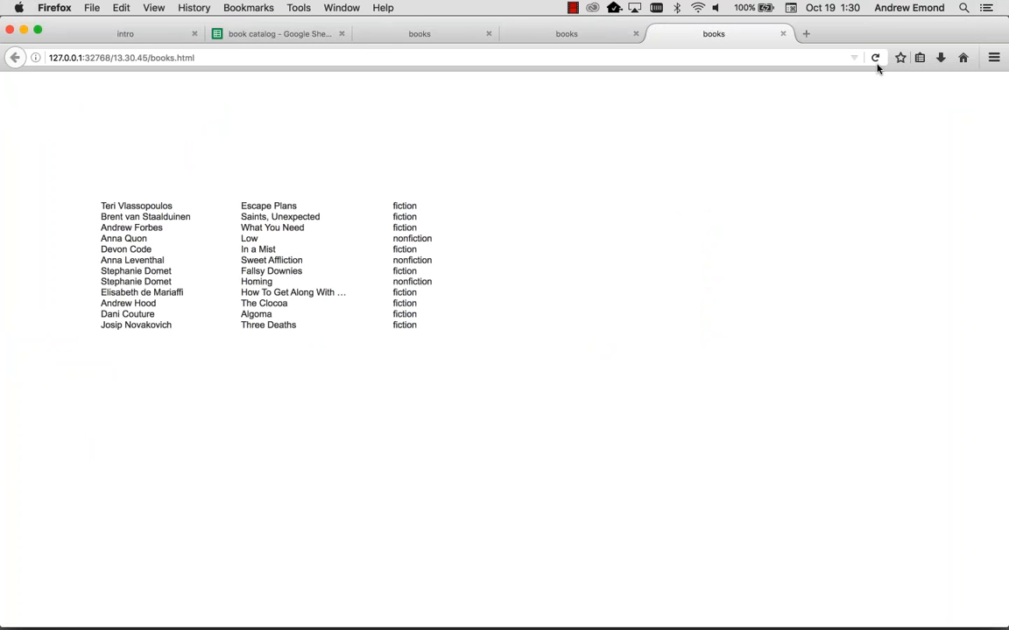
Step: Group the author, title and category columns together
key("super+Tab")
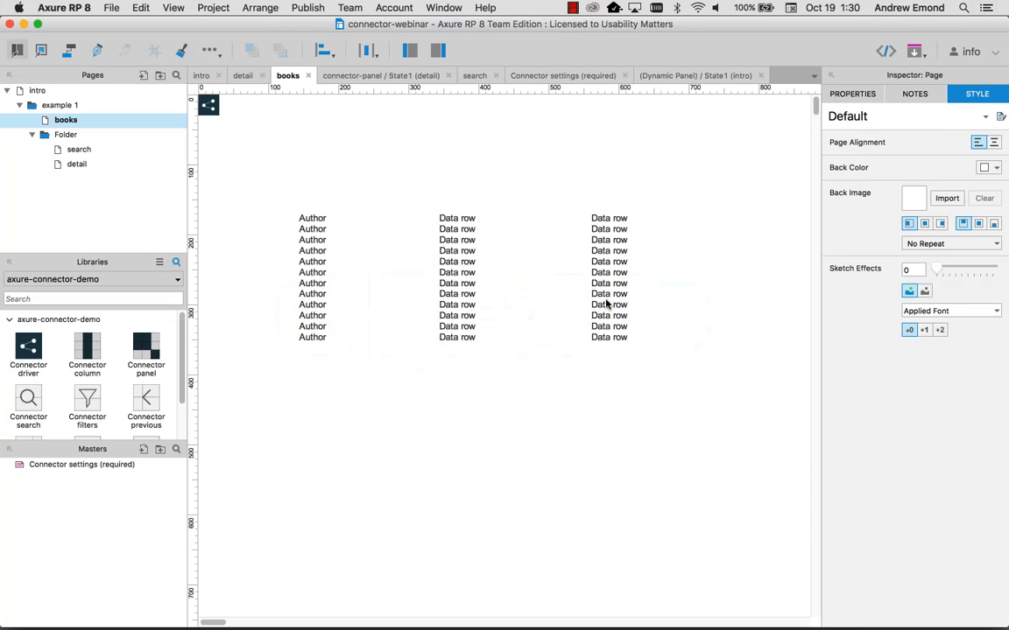
left_click(606, 303)
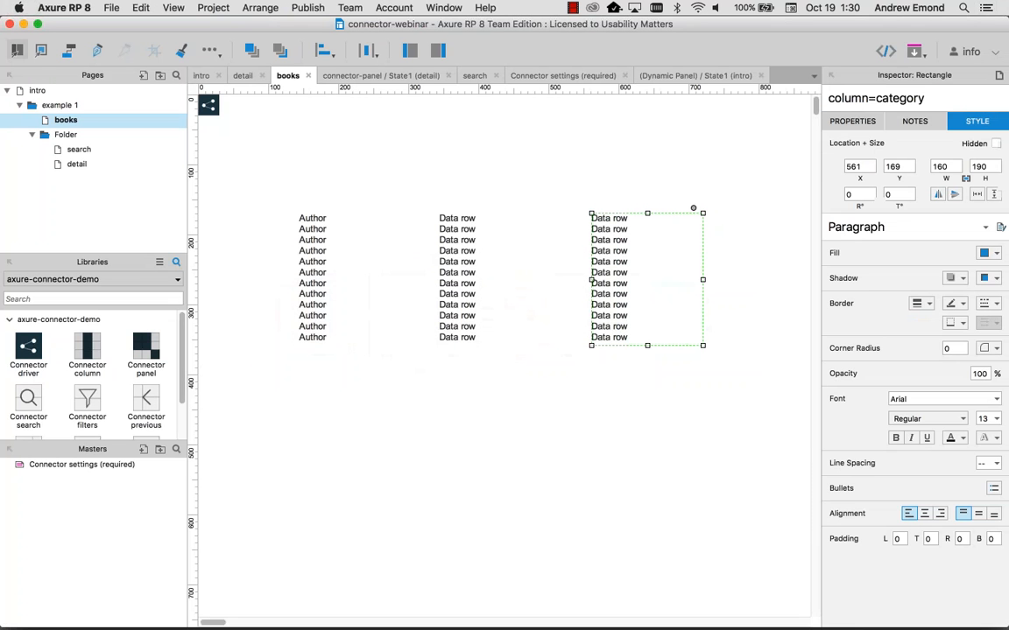
left_click(304, 270)
left_click(455, 259, "shift")
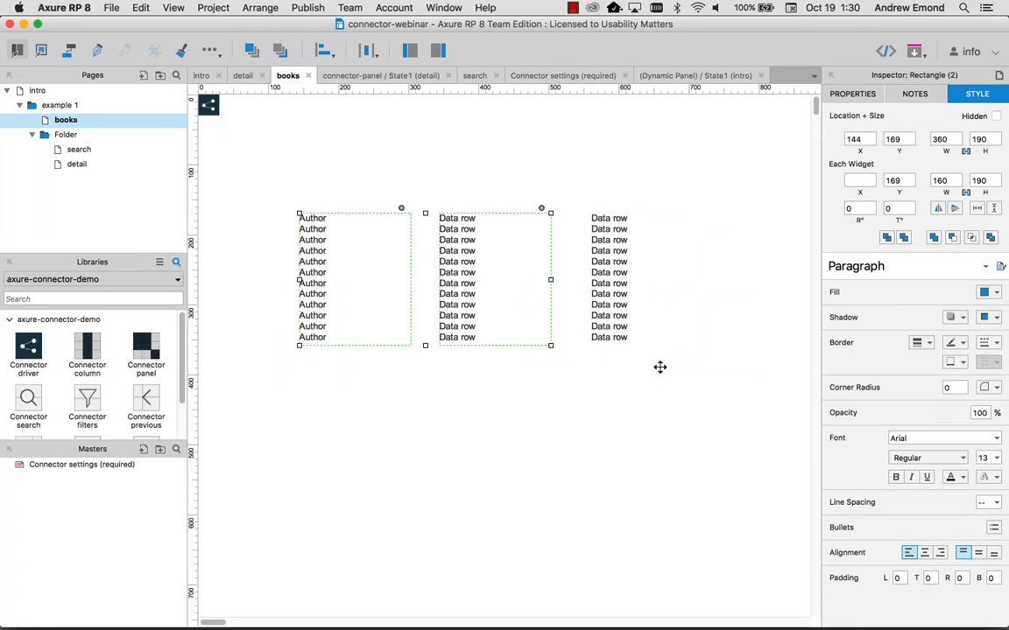
left_click_drag(659, 365, 249, 220)
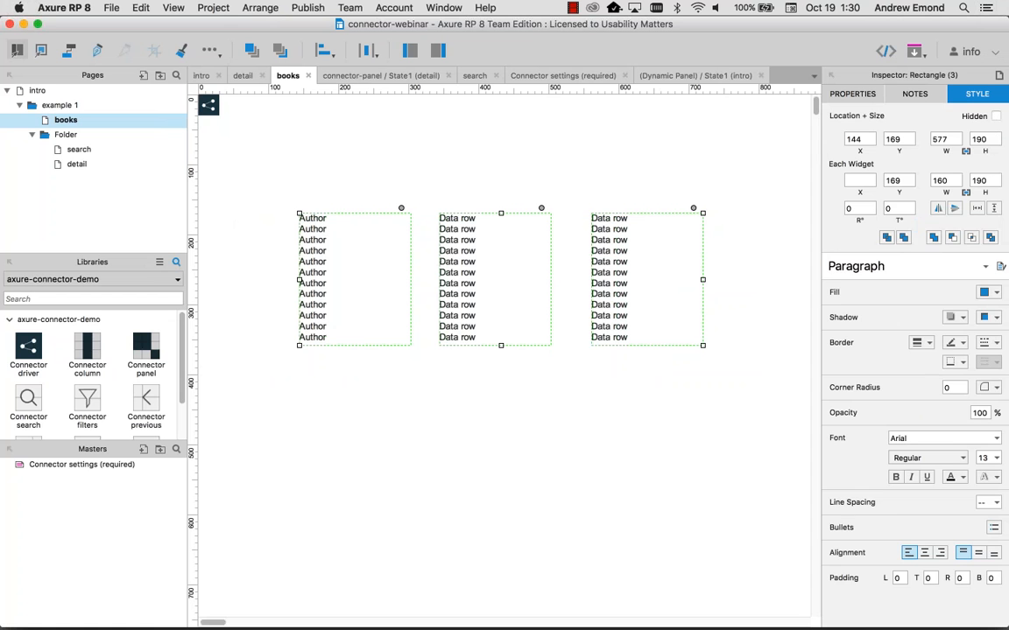
key("super+g")
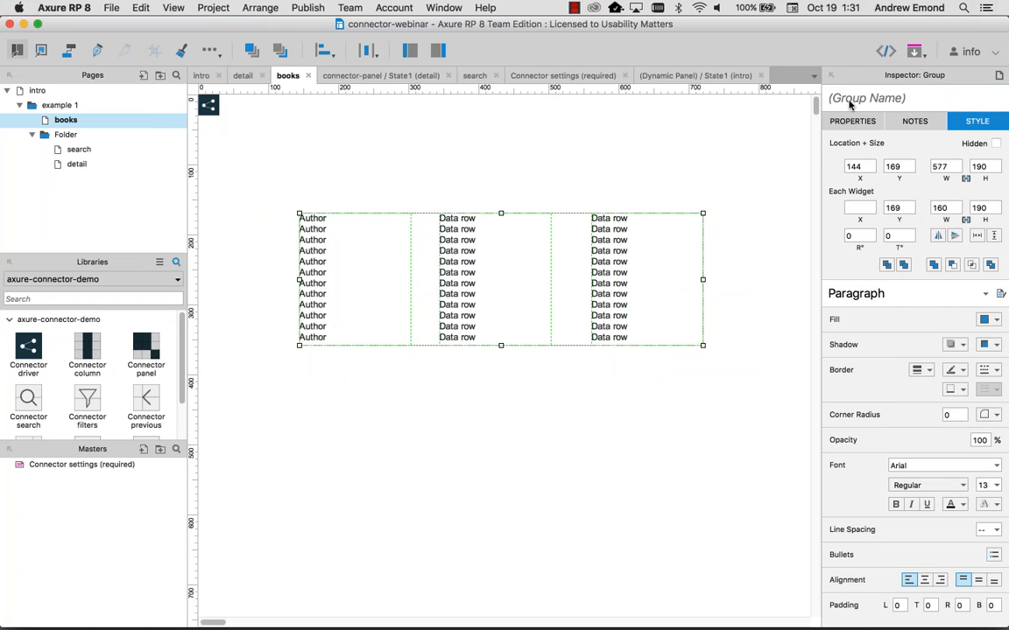
Step: Name the group connector-group,rows=8 and preview the resulting 8-book list
left_click(849, 103)
type("connecot")
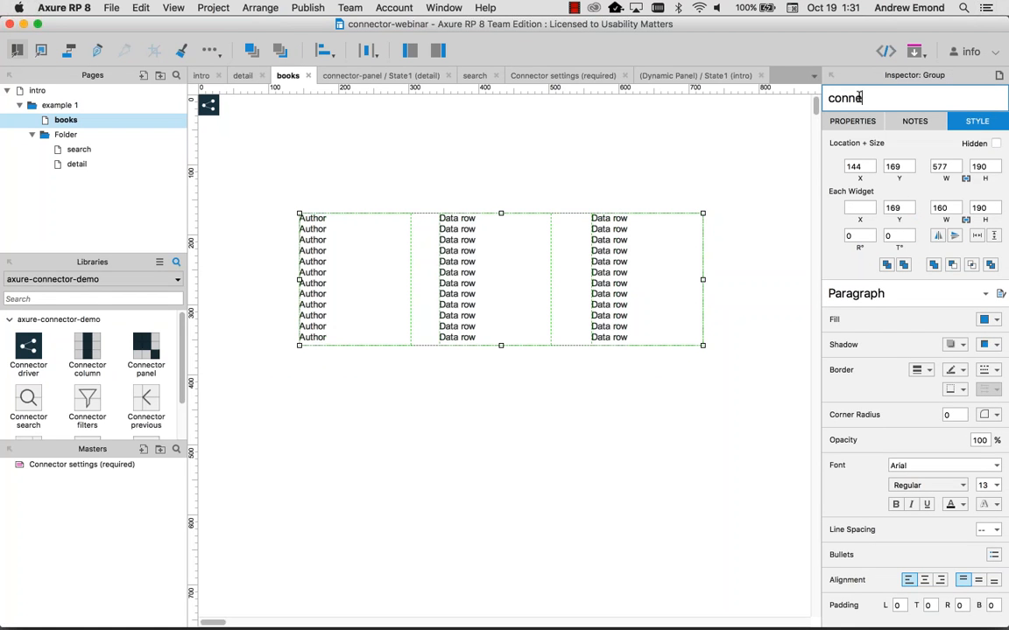
key("BackSpace")
key("BackSpace")
key("BackSpace")
type("ctor-lgroup,rows")
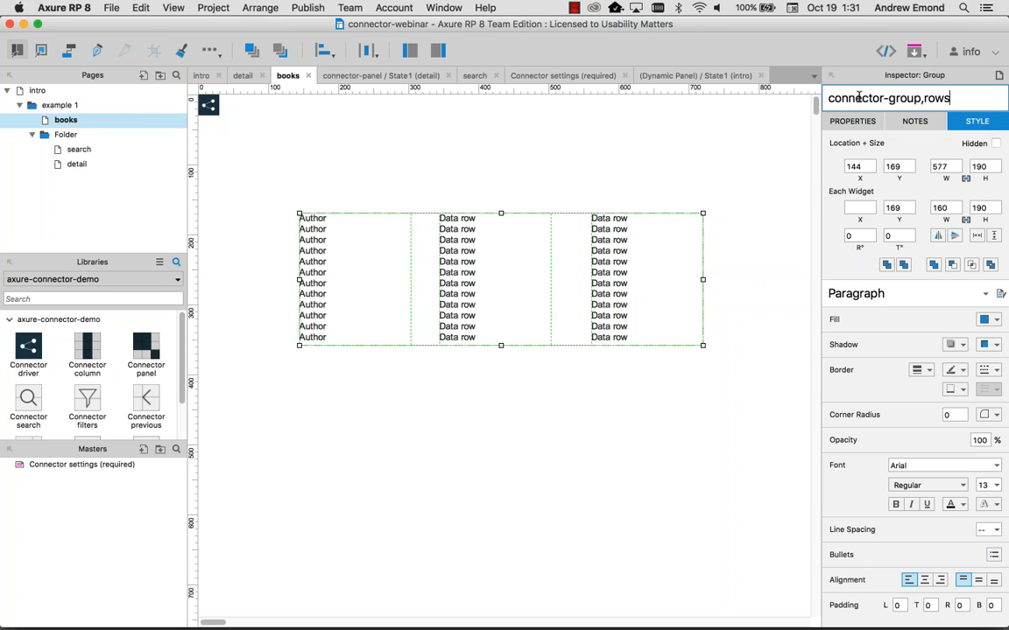
type("=8")
left_click(449, 188)
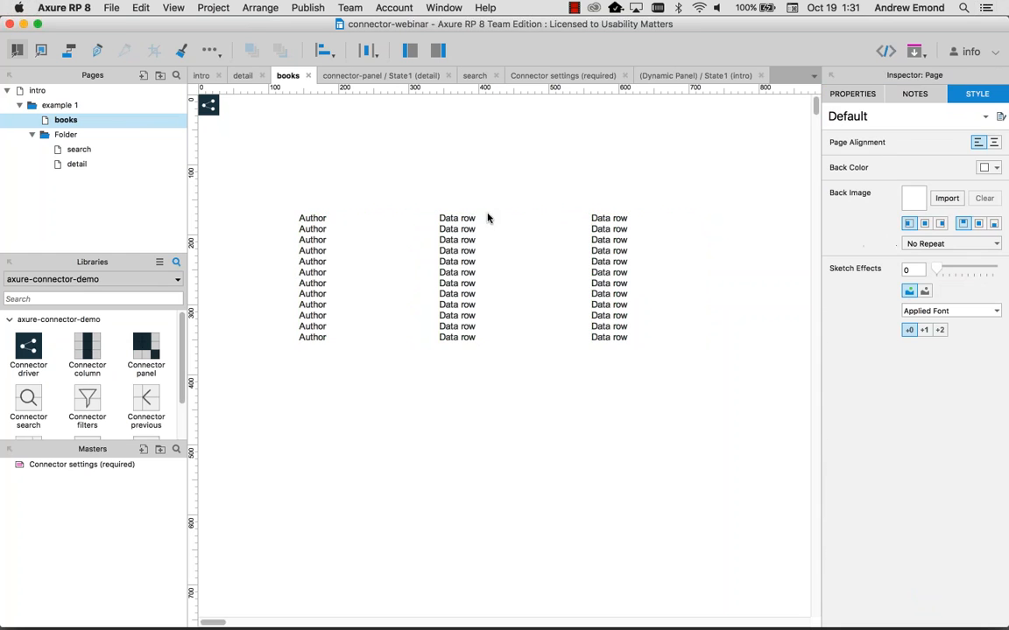
key("super+period")
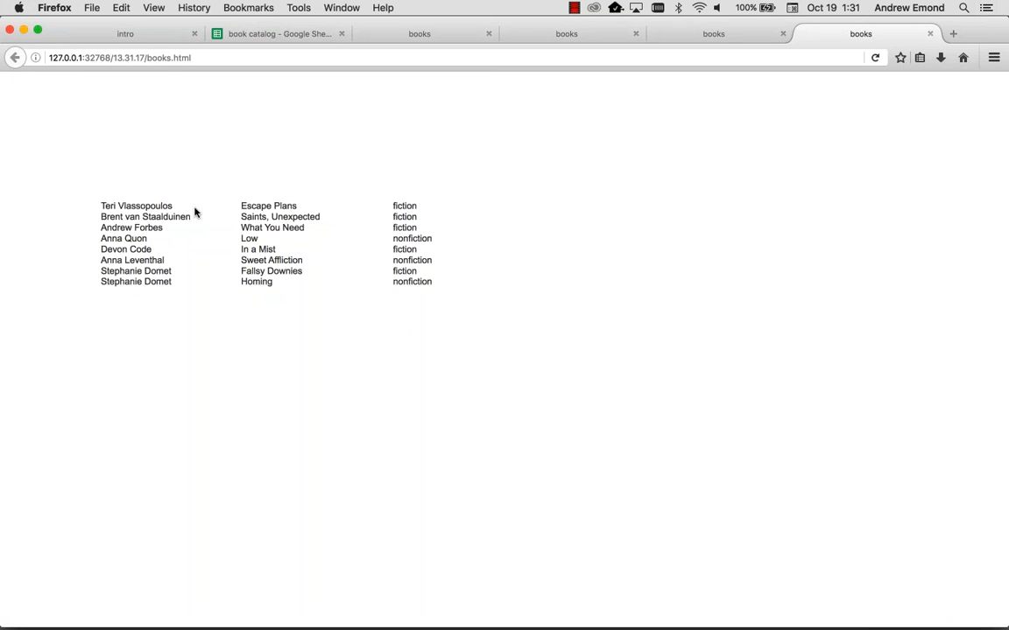
key("super+Tab")
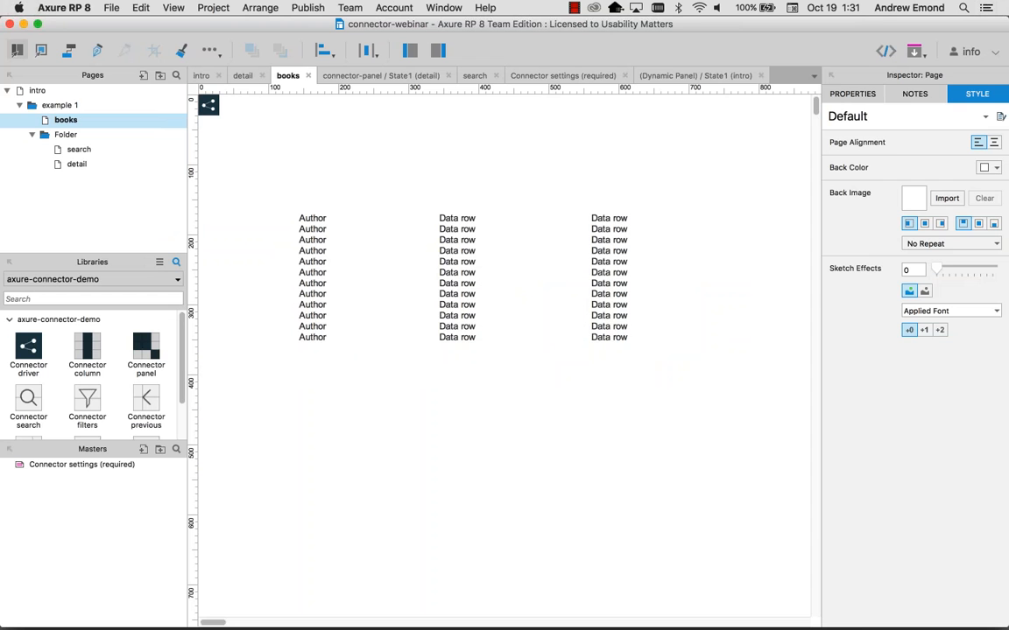
Step: Append ',query=category equals fiction' to the connector table group's name
left_click(553, 274)
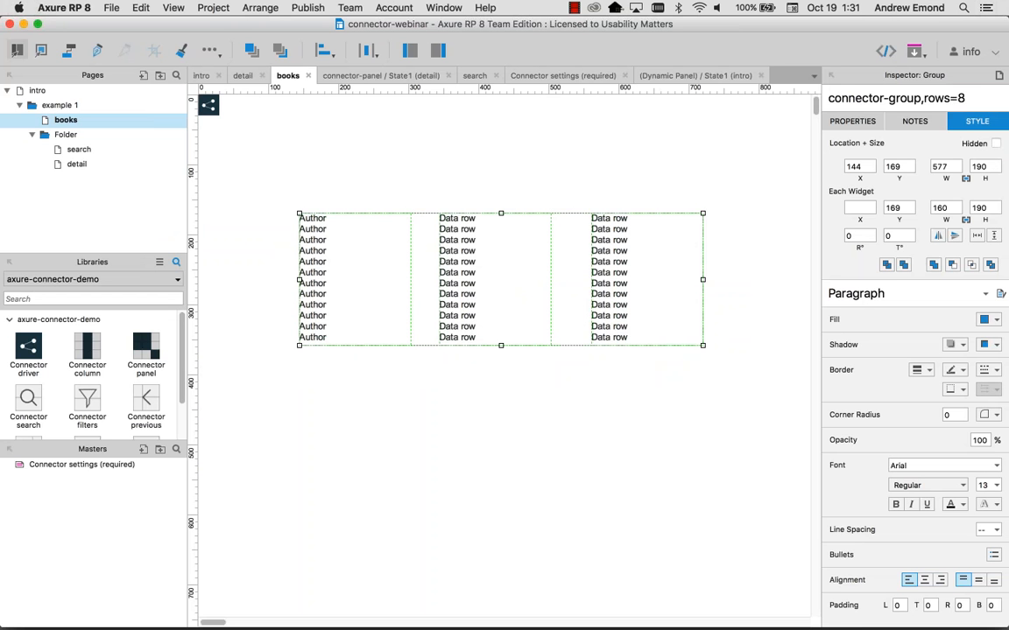
left_click(966, 99)
type(",query")
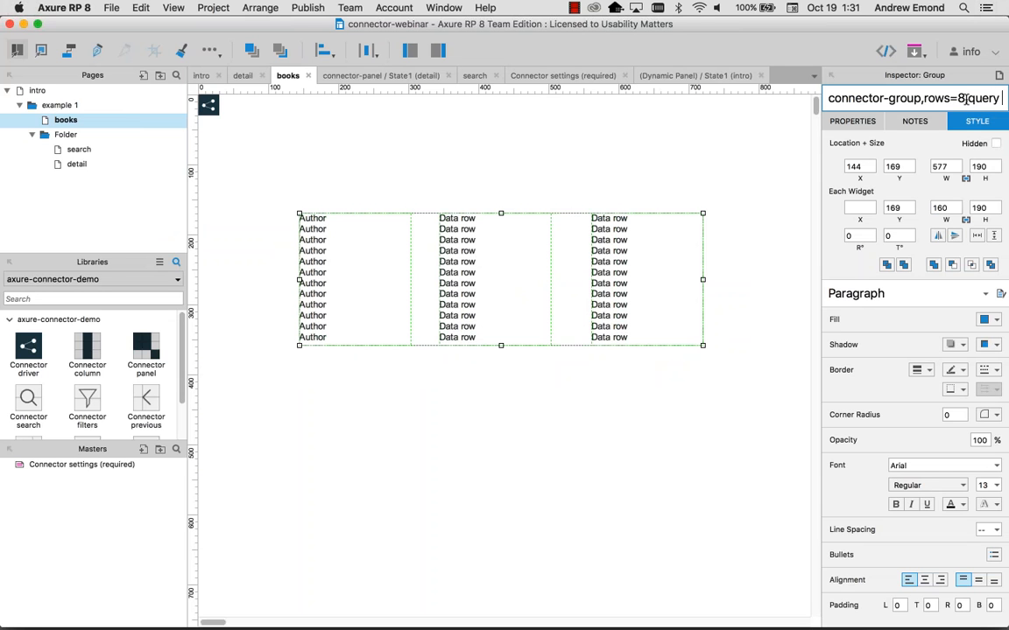
type("=")
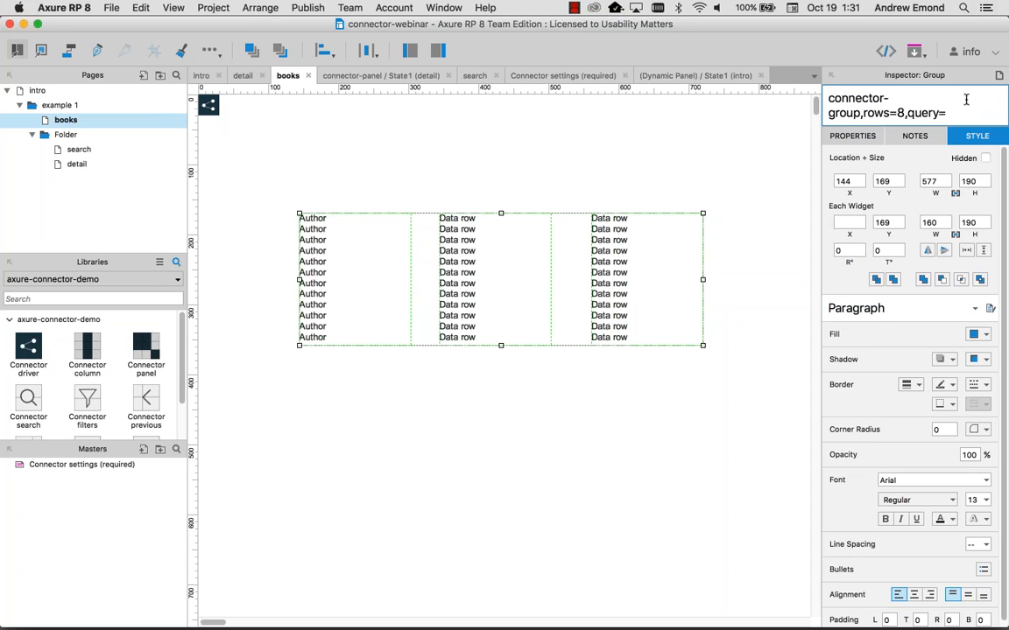
type("category equals fi")
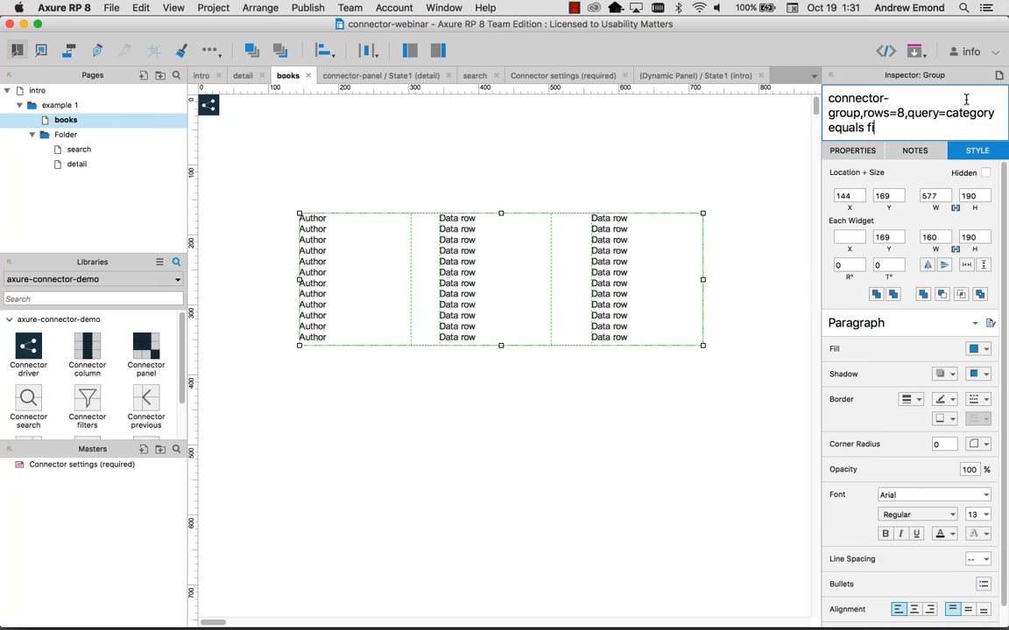
type("ction")
left_click(637, 163)
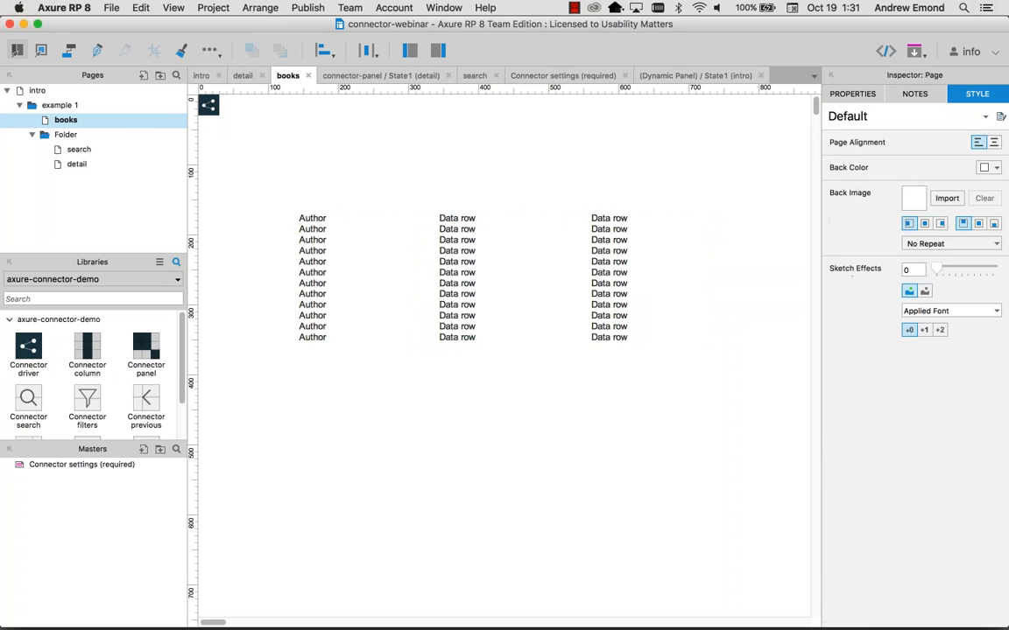
Step: Duplicate the table group below and change its query from fiction to nonfiction
left_click(620, 272)
left_click_drag(620, 273, 620, 464)
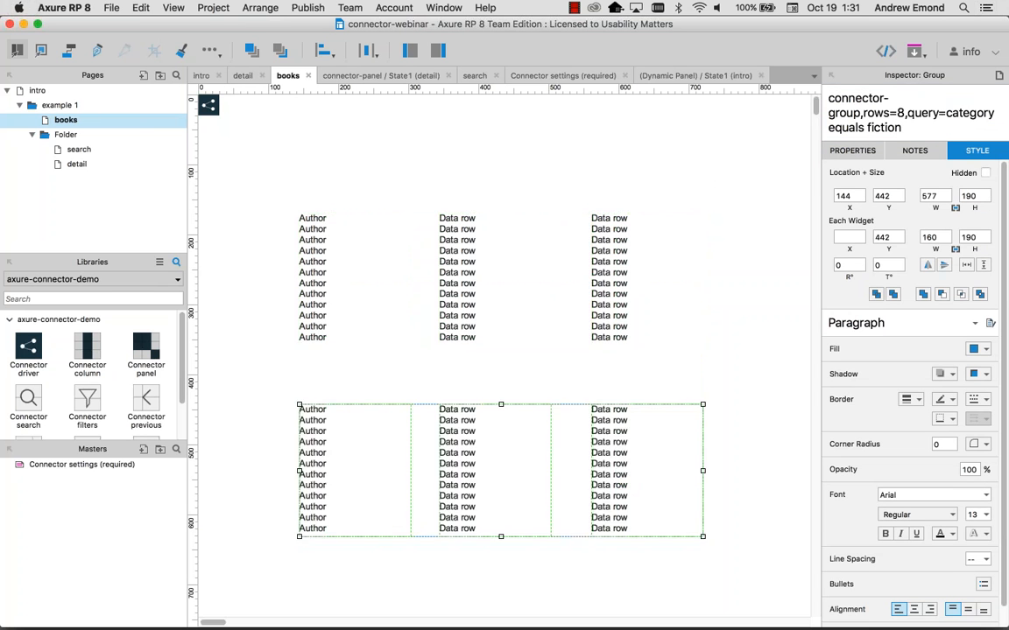
left_click(869, 128)
left_click_drag(869, 128, 936, 128)
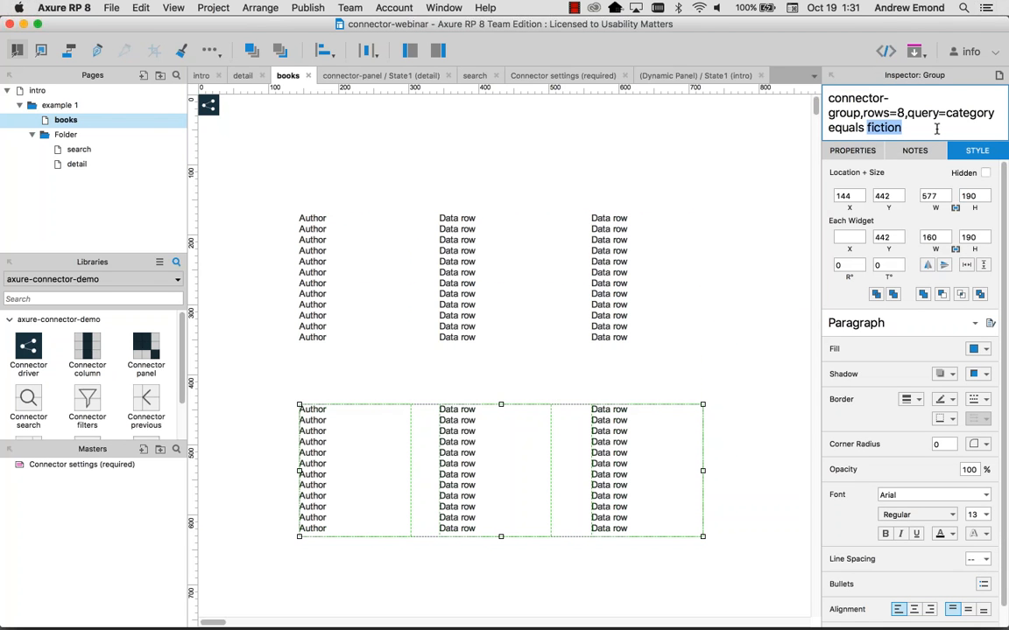
type("nonfiction")
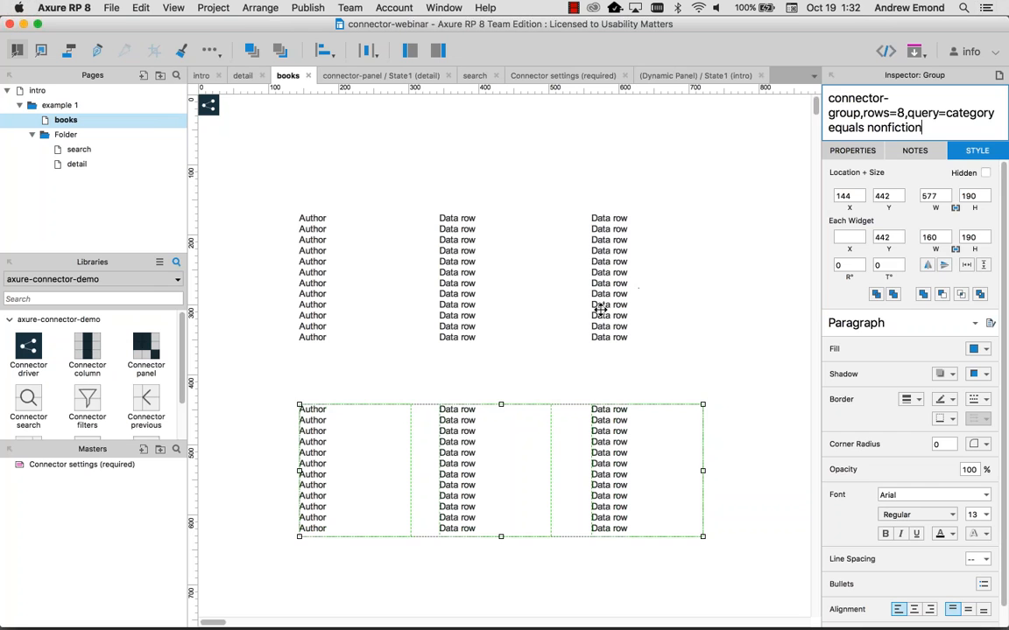
left_click(540, 279)
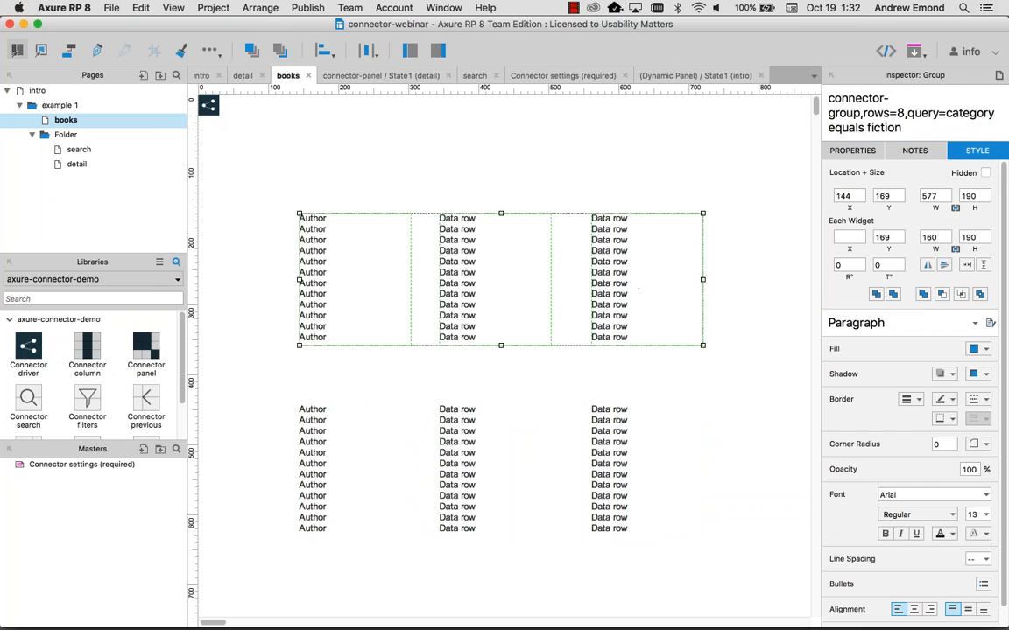
Step: Preview the fiction and nonfiction lists in the browser, then select the lower table
key("super+period")
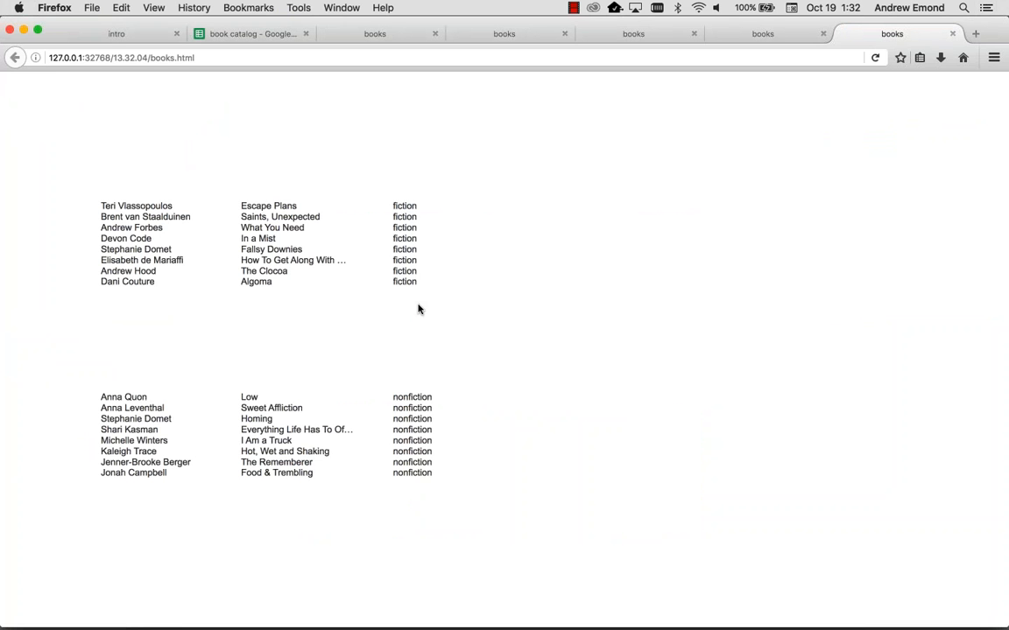
key("super+Tab")
left_click(608, 484)
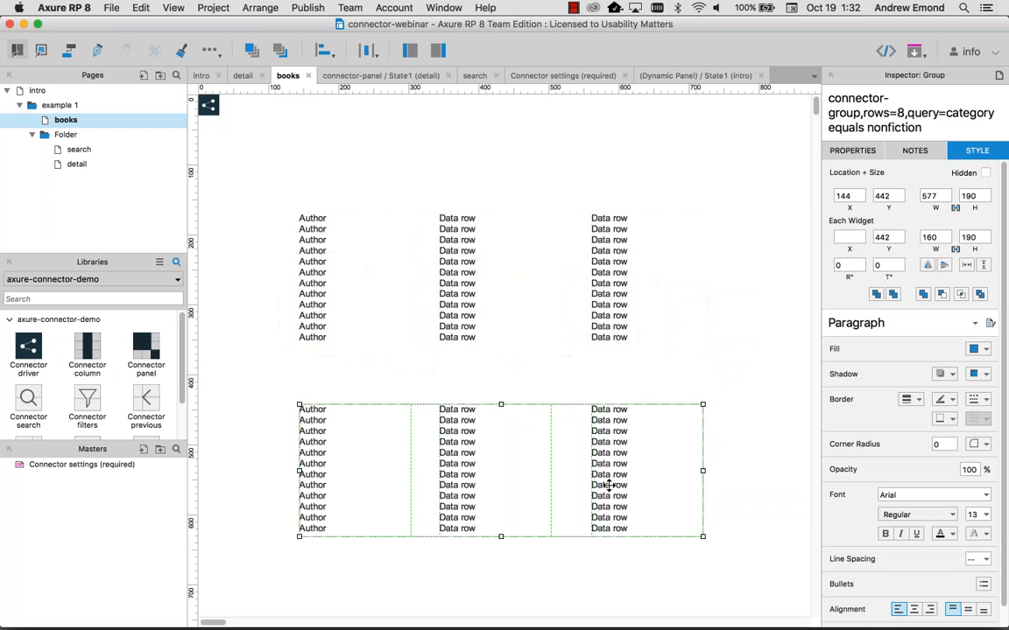
Step: Move the nonfiction table up, then marquee-select both table groups and delete them
left_click_drag(609, 484, 608, 454)
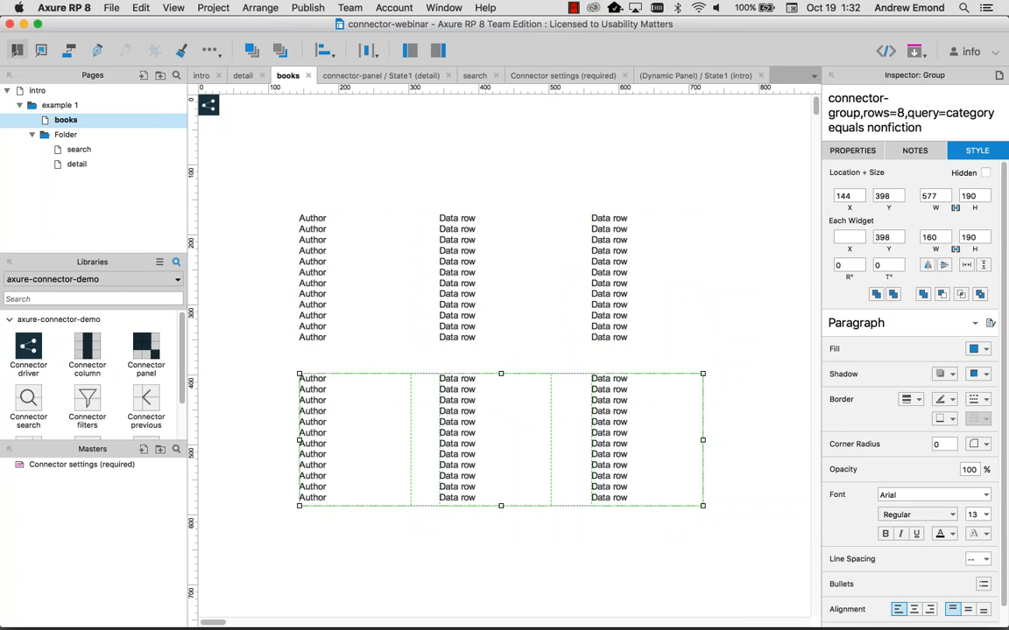
left_click(528, 337)
left_click(338, 347)
left_click_drag(701, 530, 289, 273)
key("Delete")
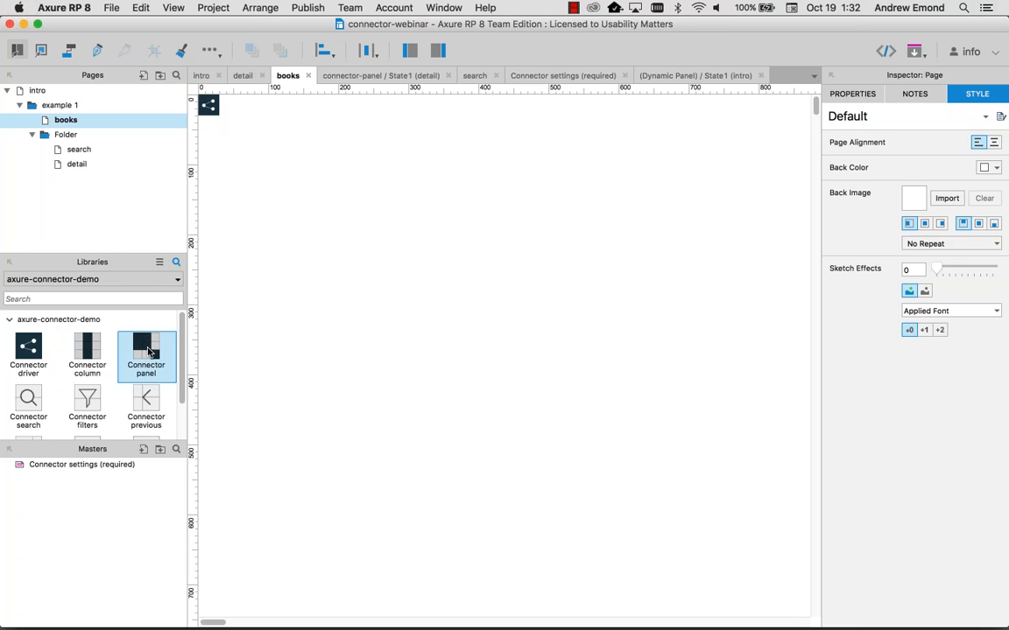
Step: Add a connector panel to the page and open its State1 for editing
left_click_drag(149, 351, 285, 209)
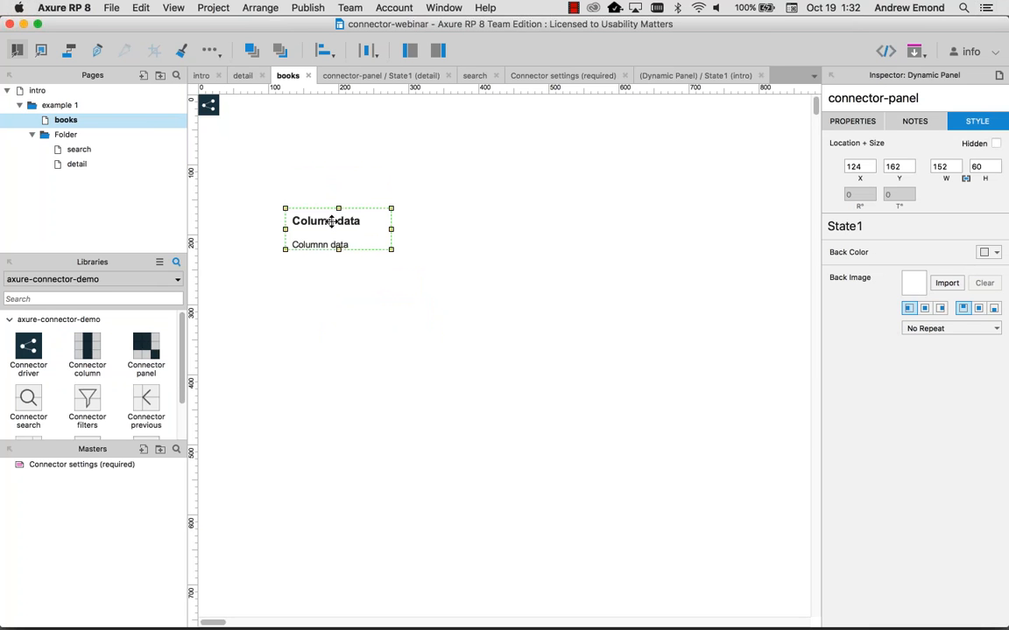
double_click(331, 222)
left_click(392, 270)
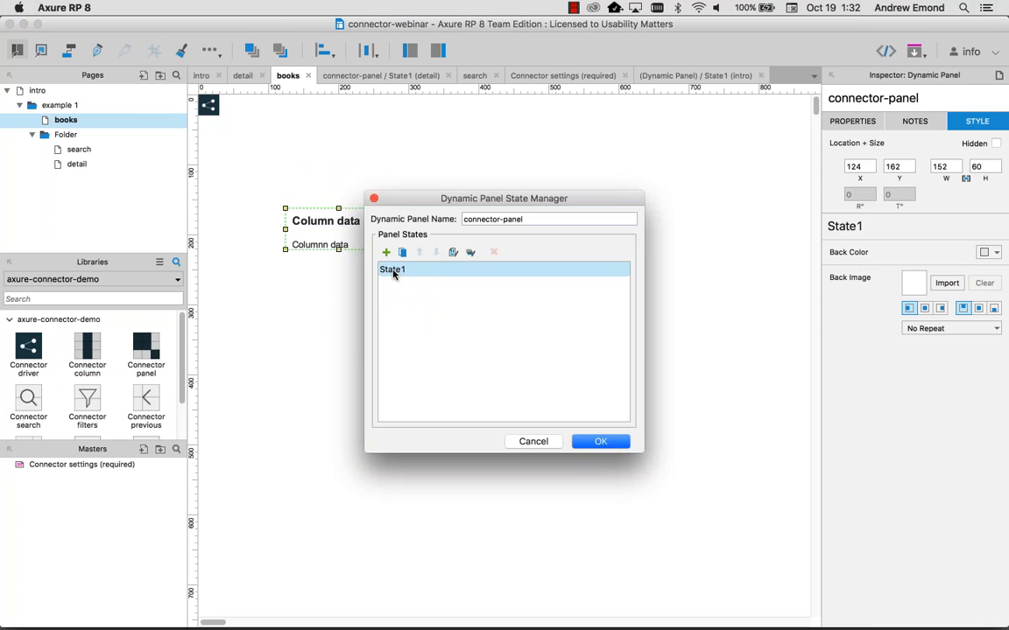
double_click(393, 272)
Step: Reposition the Column data heading, name it 'author' and relabel it 'Author Name'
left_click(219, 102)
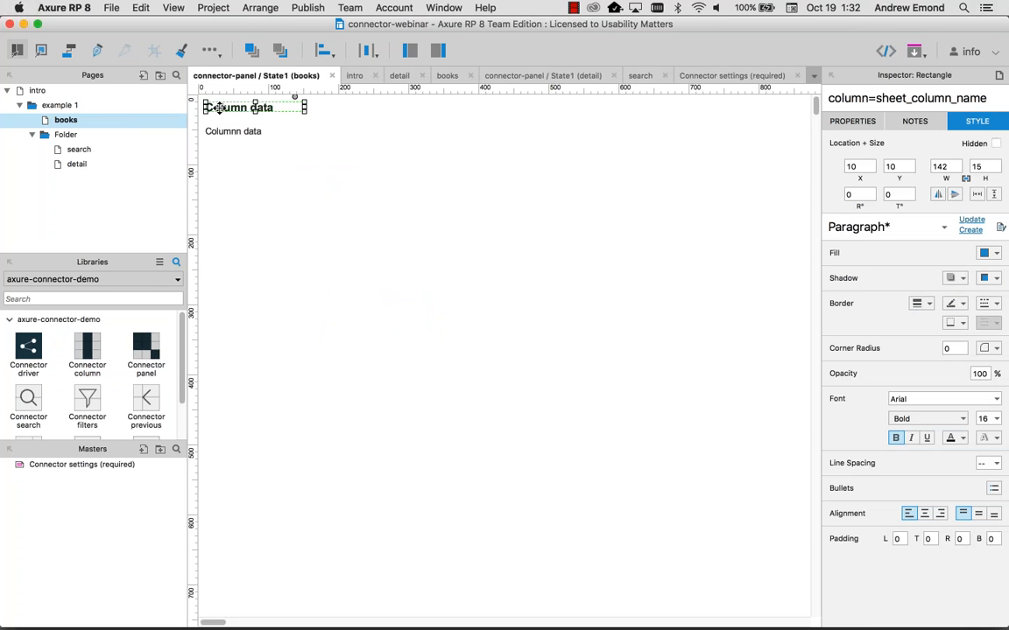
left_click_drag(219, 103, 219, 137)
left_click(219, 130)
left_click(232, 112)
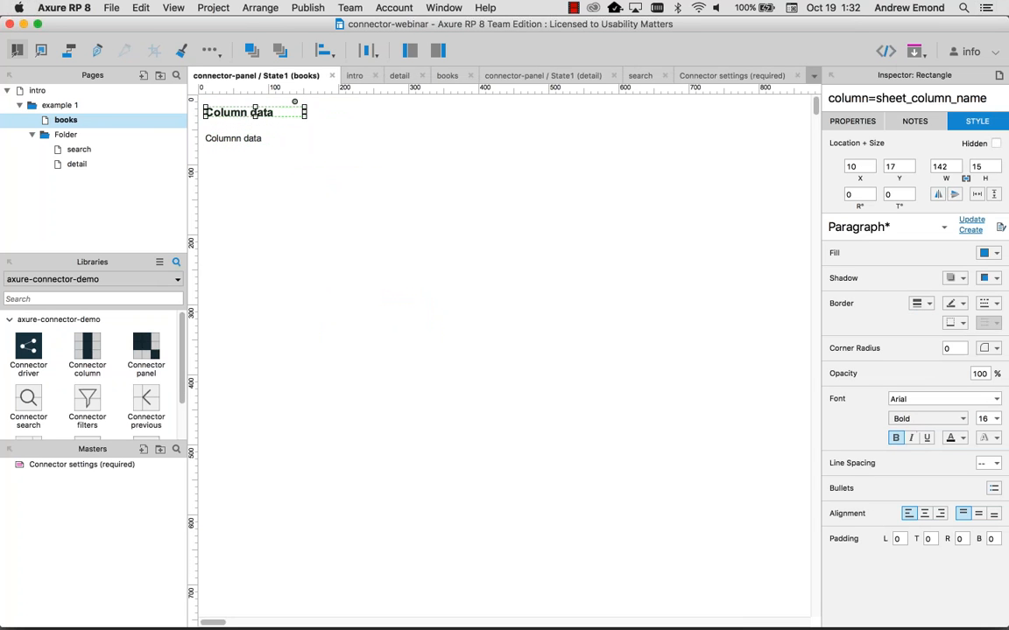
left_click_drag(875, 99, 1005, 99)
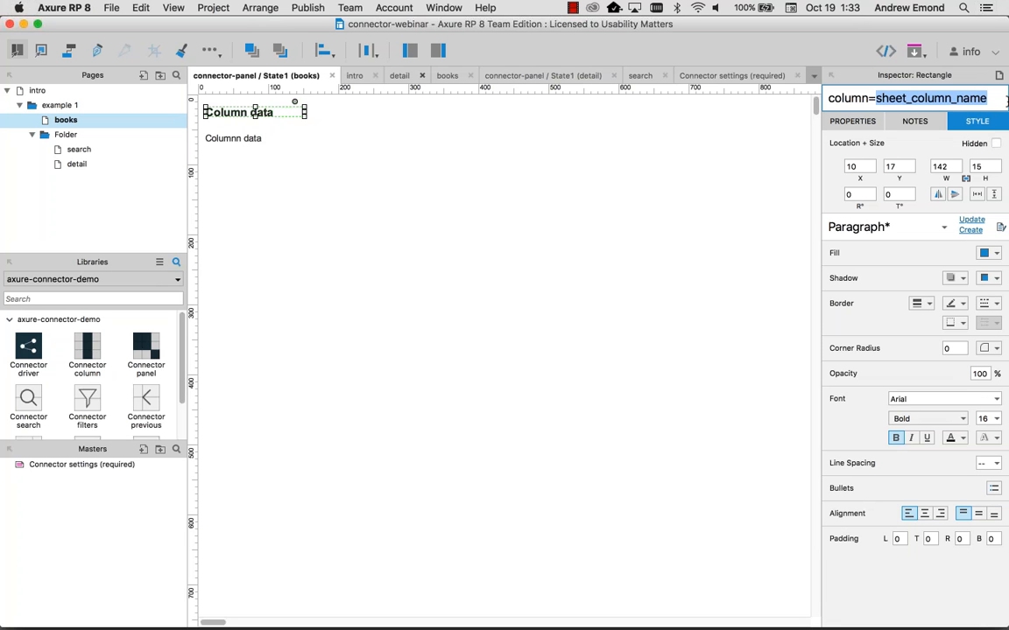
key("BackSpace")
type("author")
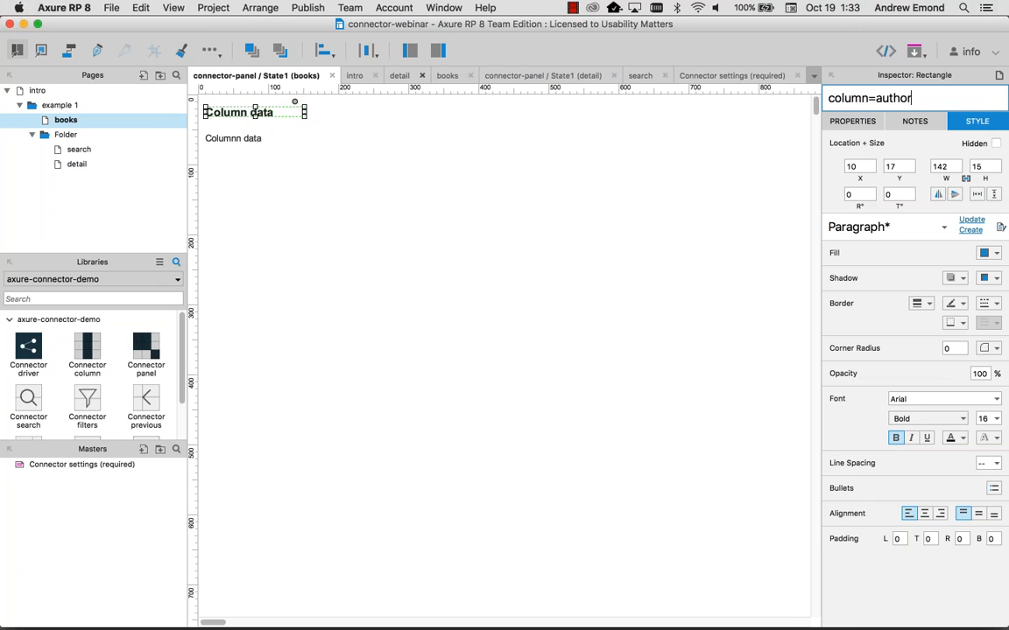
left_click(228, 139)
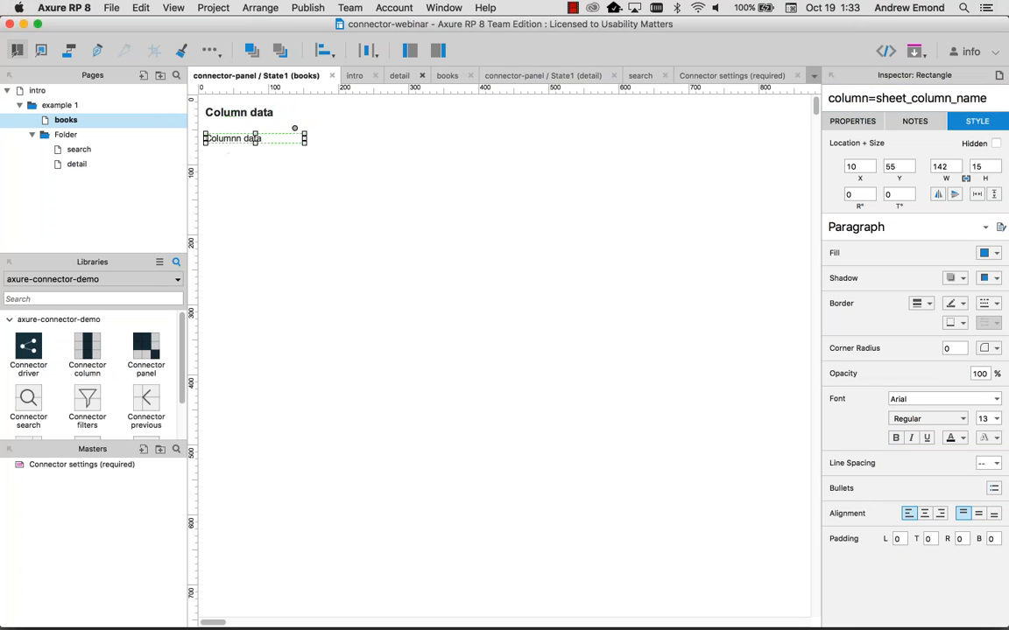
double_click(238, 112)
type("Author N")
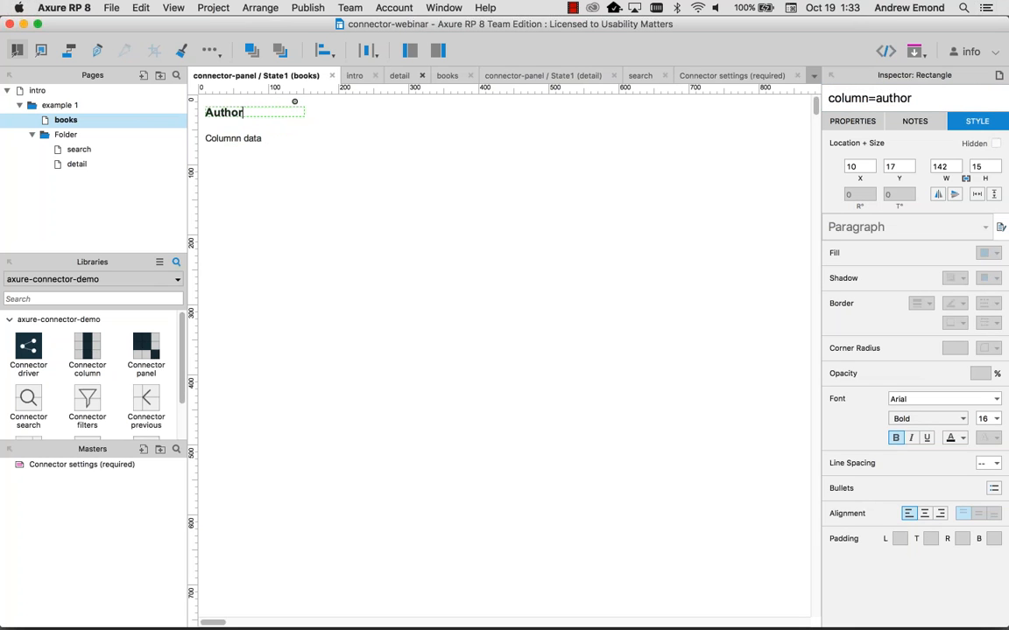
type("ame")
left_click(237, 138)
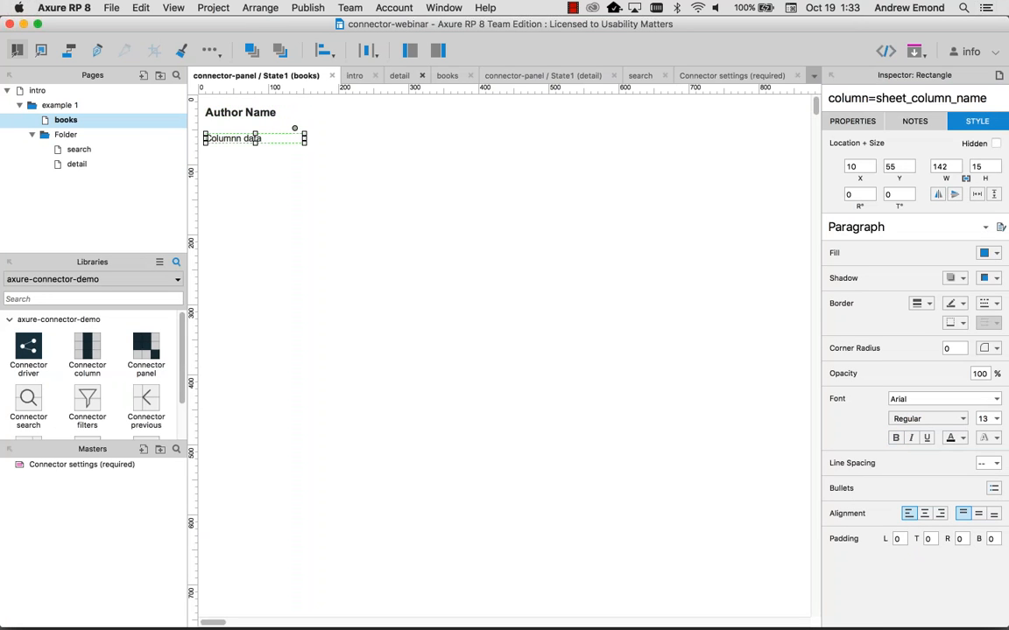
Step: Name the second text widget 'title' and change its label to 'Book title'
left_click_drag(1003, 99, 876, 98)
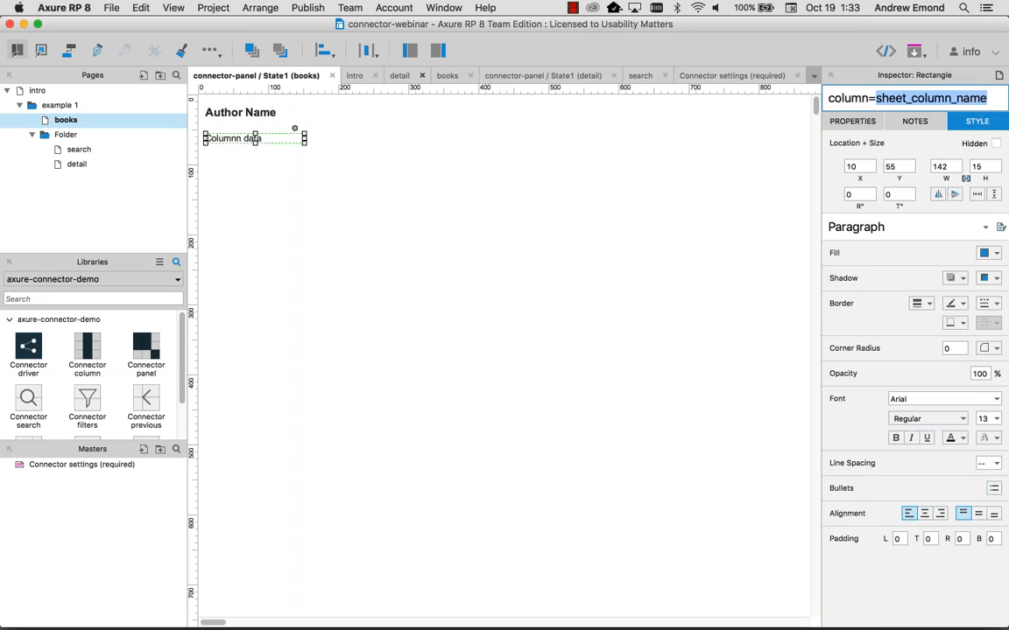
type("title")
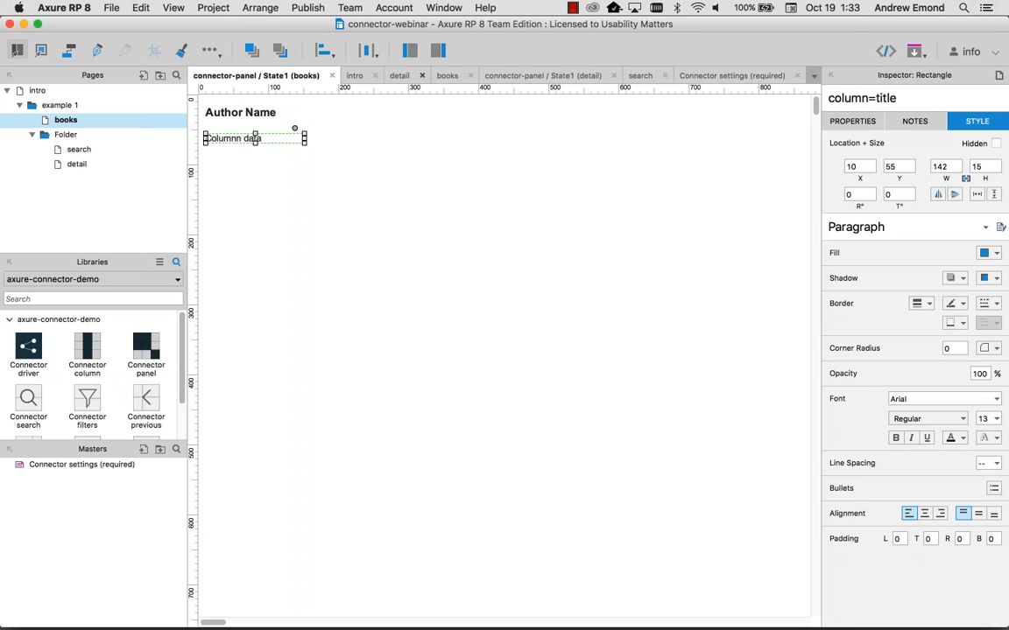
key("Return")
type("N")
key("BackSpace")
type("Book title")
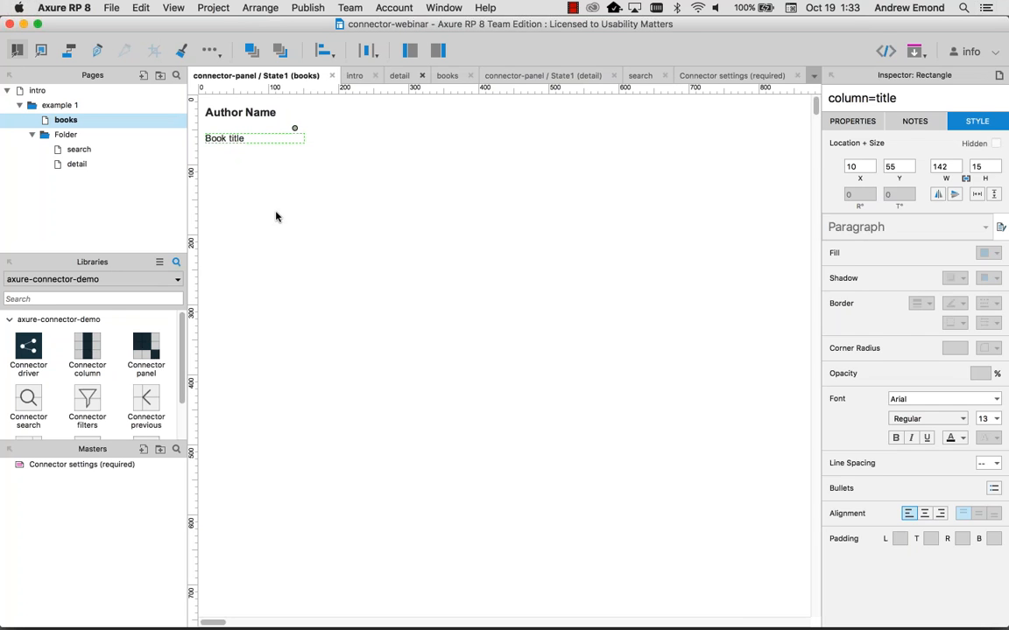
left_click(257, 164)
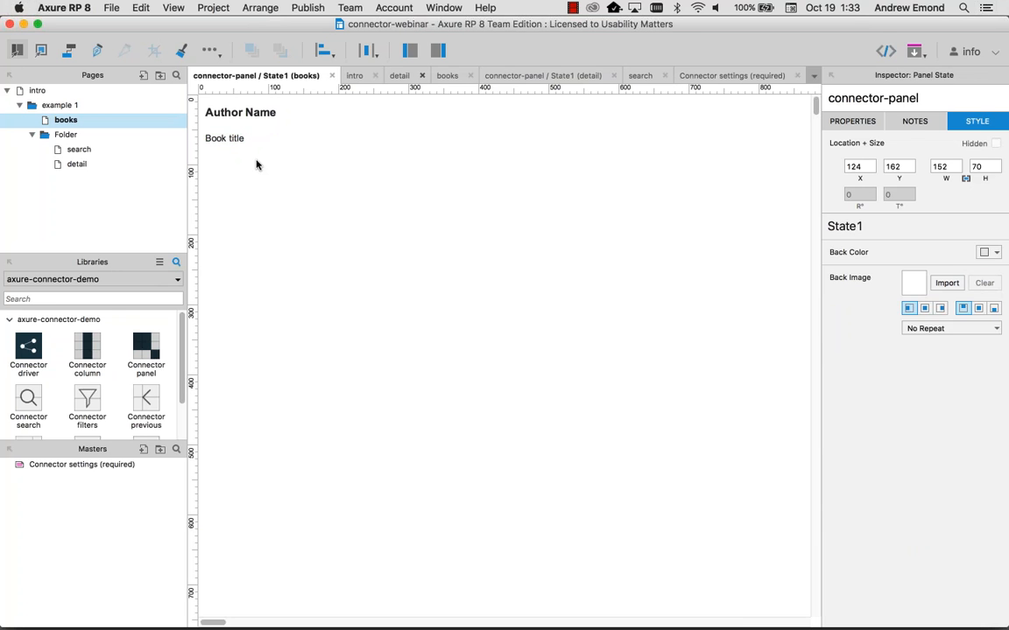
left_click(250, 138)
left_click(892, 98)
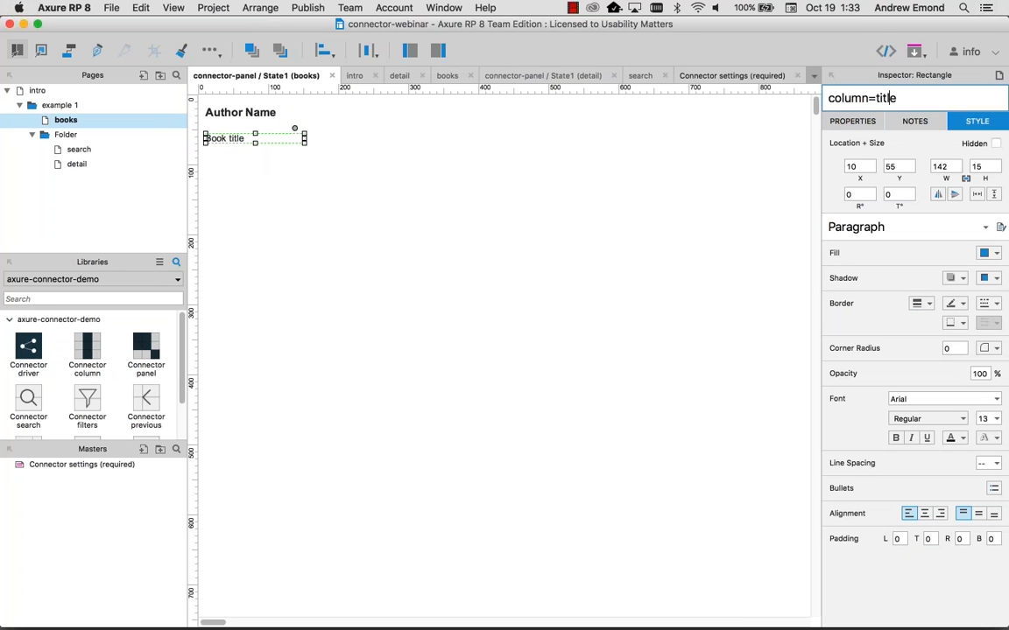
Step: Center-align the Author Name and Book title text lines
left_click(265, 113)
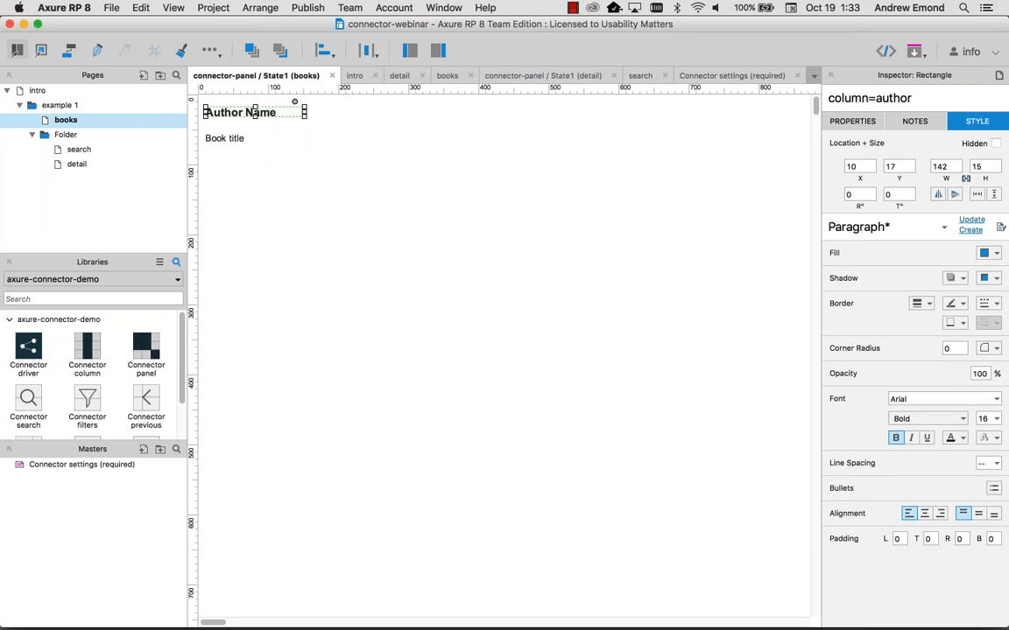
left_click(221, 138, "shift")
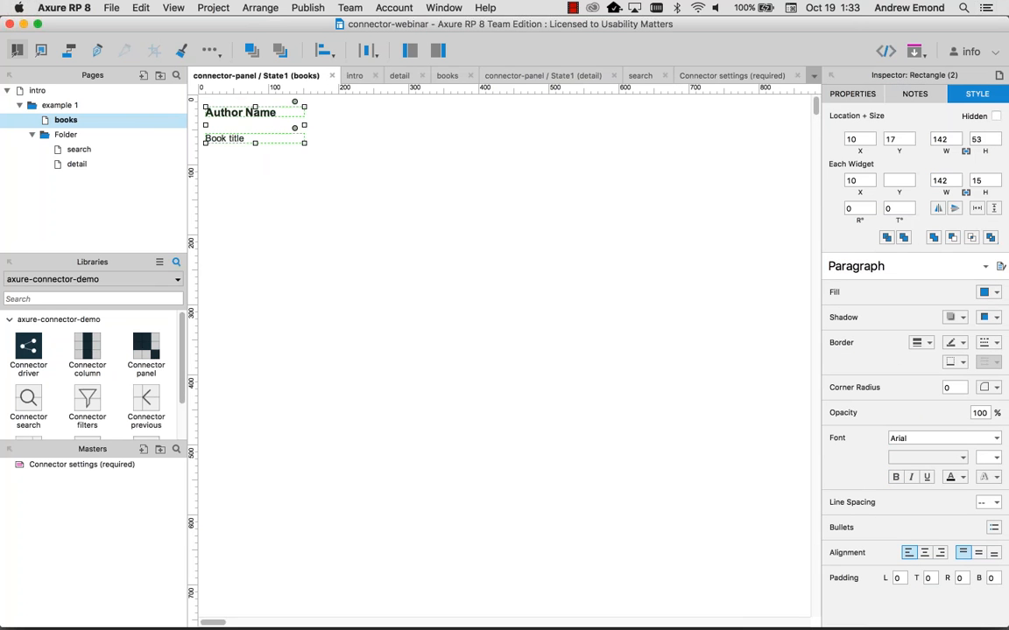
left_click(926, 553)
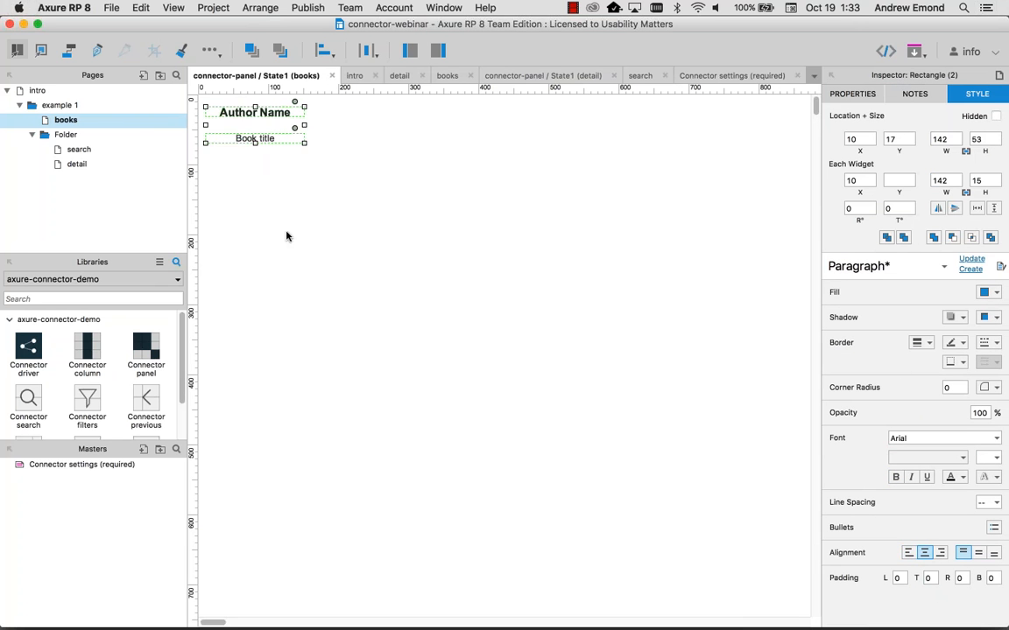
left_click(318, 141)
left_click(255, 138)
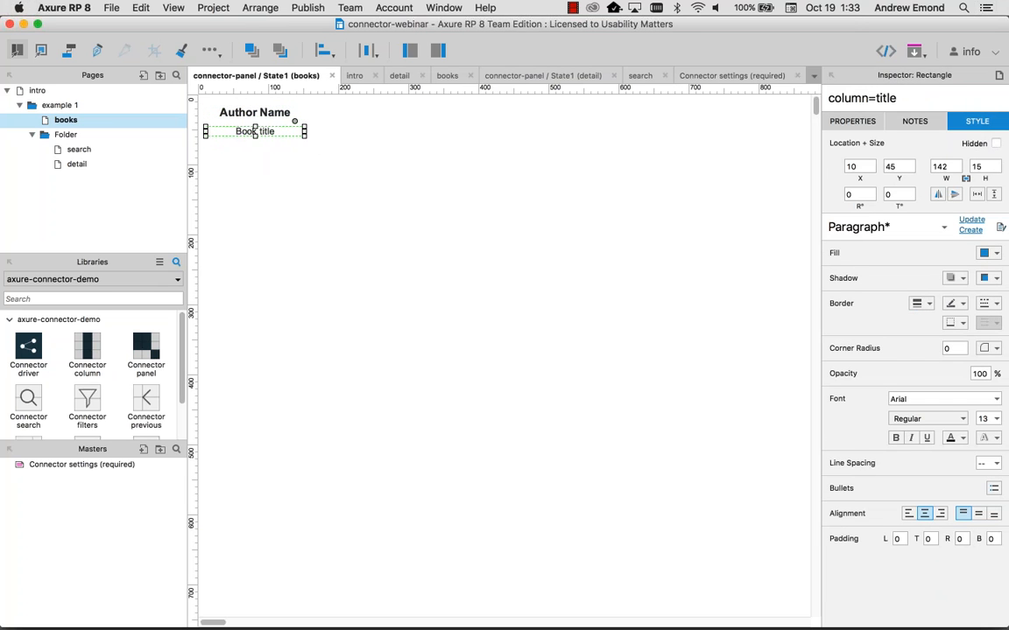
left_click(229, 185)
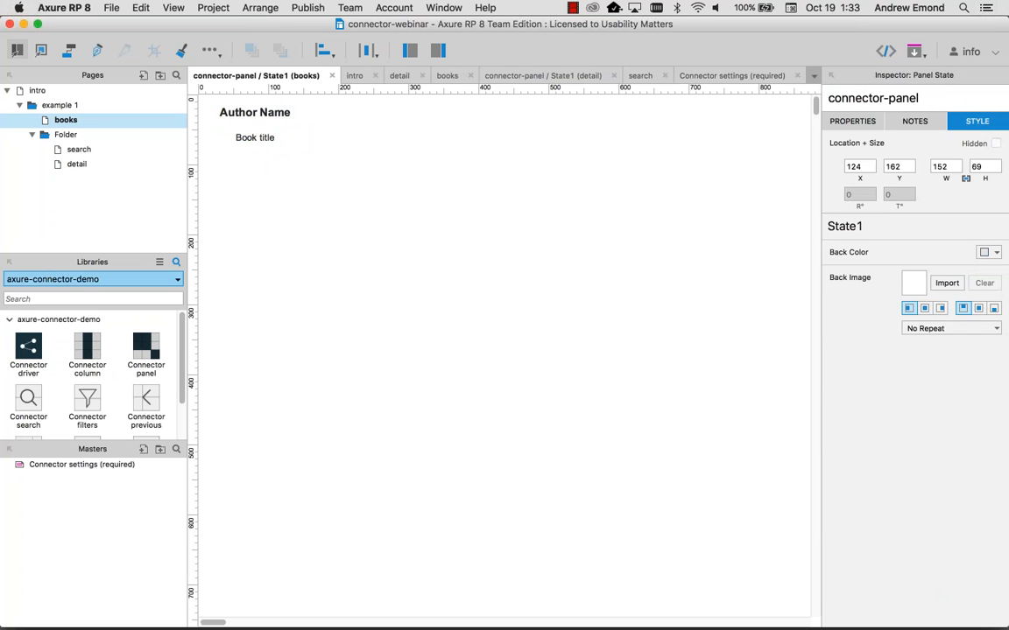
Step: Duplicate the Book title line just below it and set the copy's font size to 11
left_click(63, 297)
left_click_drag(244, 138, 261, 175)
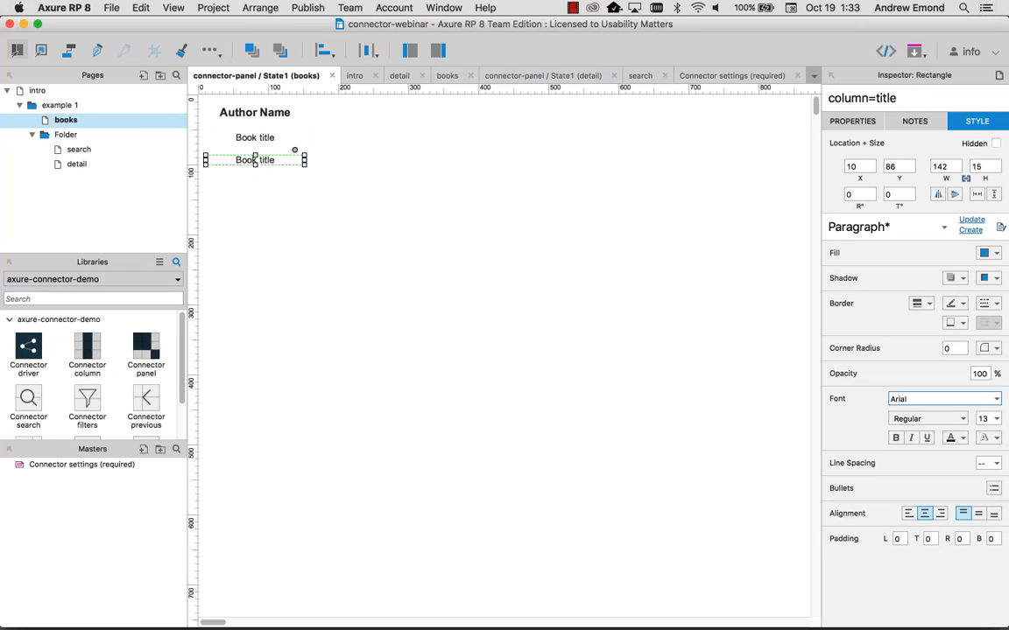
double_click(982, 418)
type("11")
key("Return")
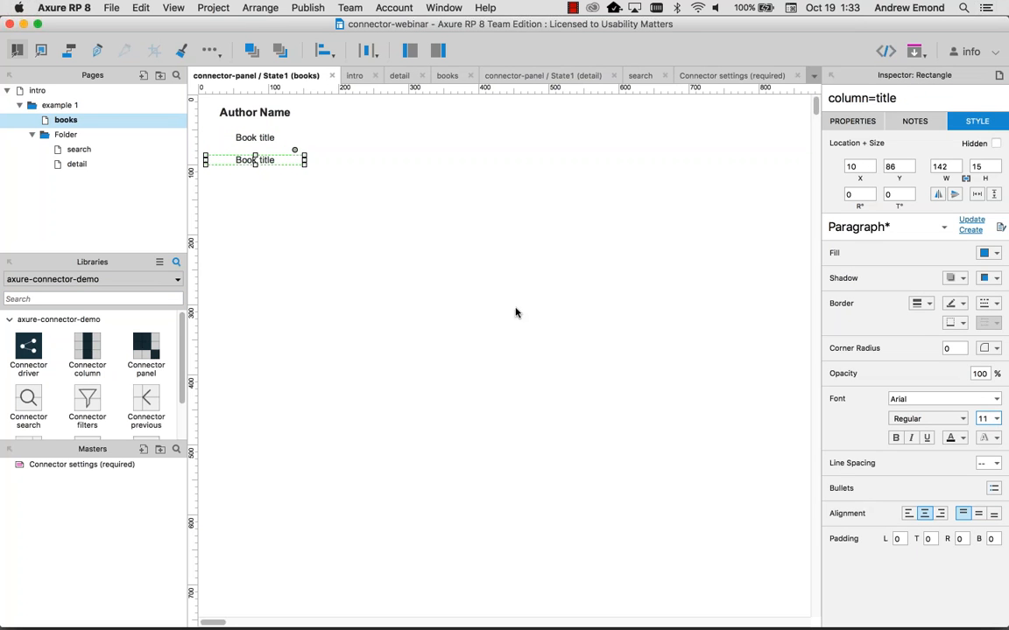
Step: Rename the copy to column=category, then preview the books page
left_click(516, 311)
left_click(261, 160)
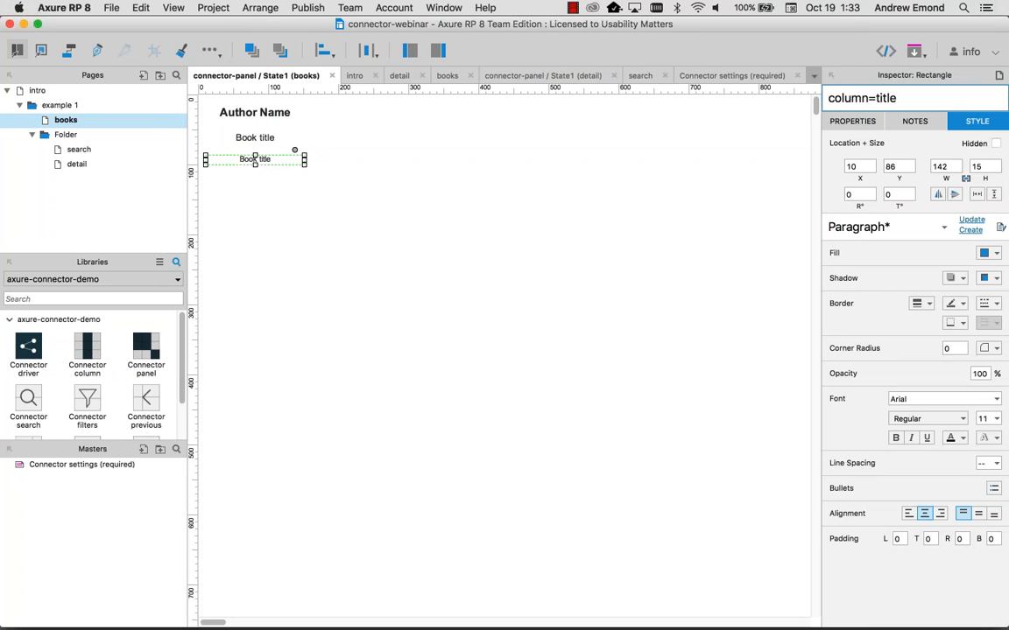
double_click(932, 100)
type("category")
left_click(373, 263)
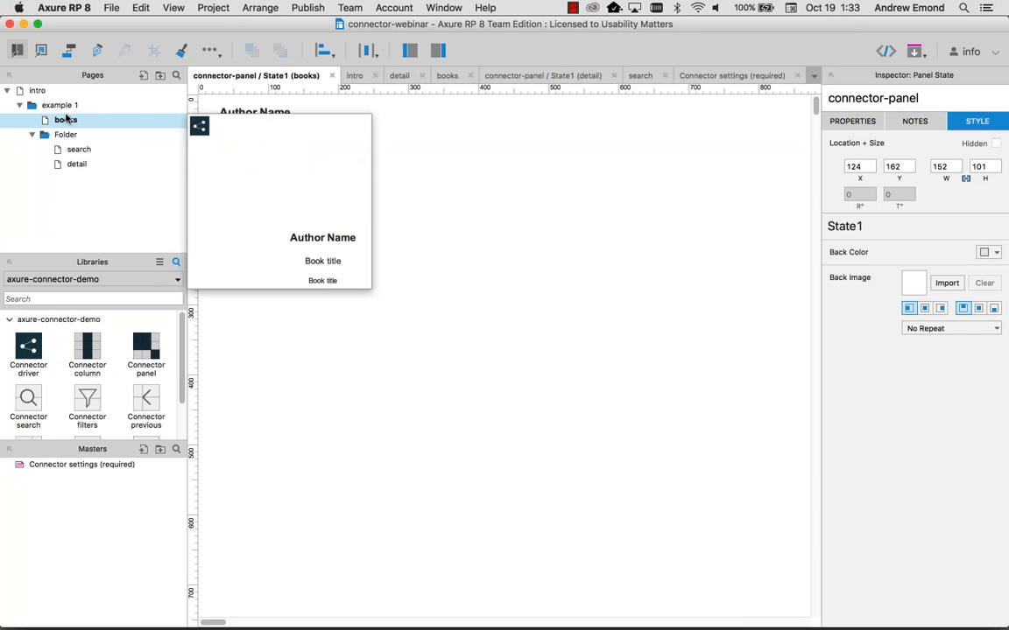
double_click(66, 120)
key("super+period")
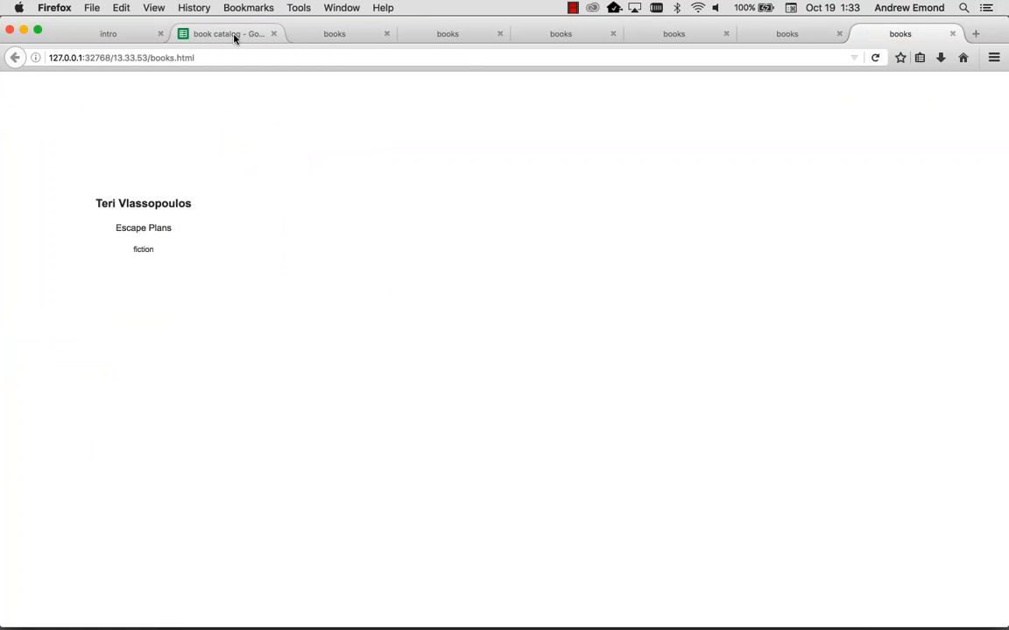
Step: Compare the Escape Plans card against the book catalog sheet, then return to Axure
left_click(209, 30)
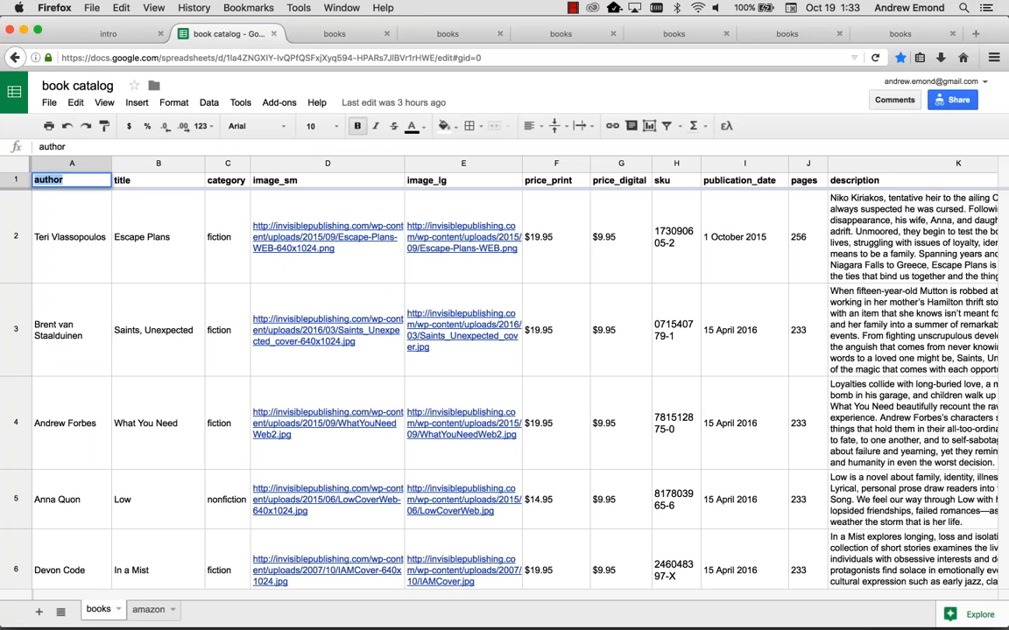
left_click(919, 35)
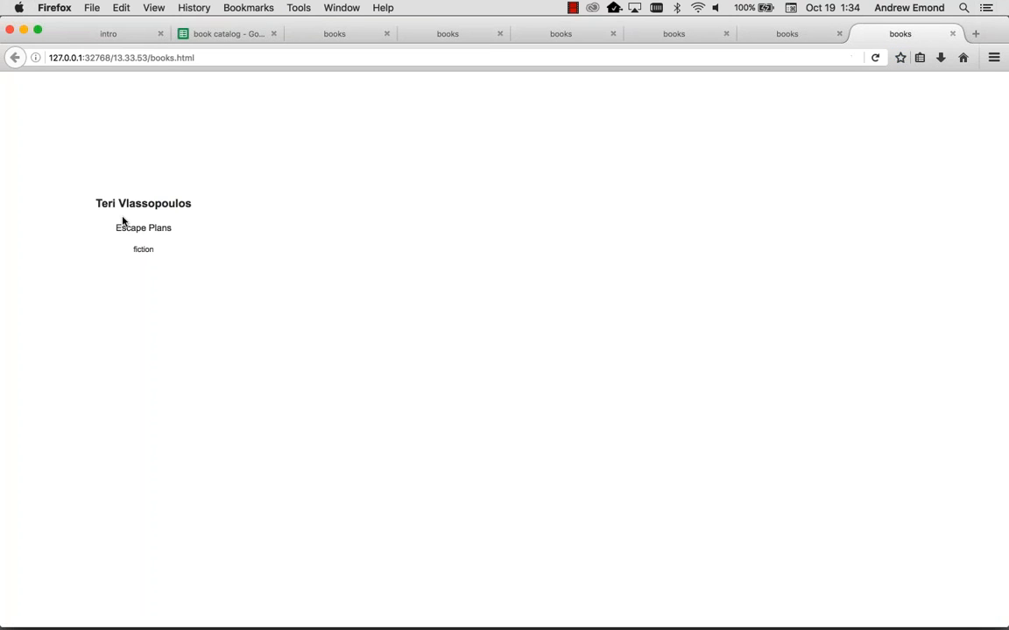
key("super+Tab")
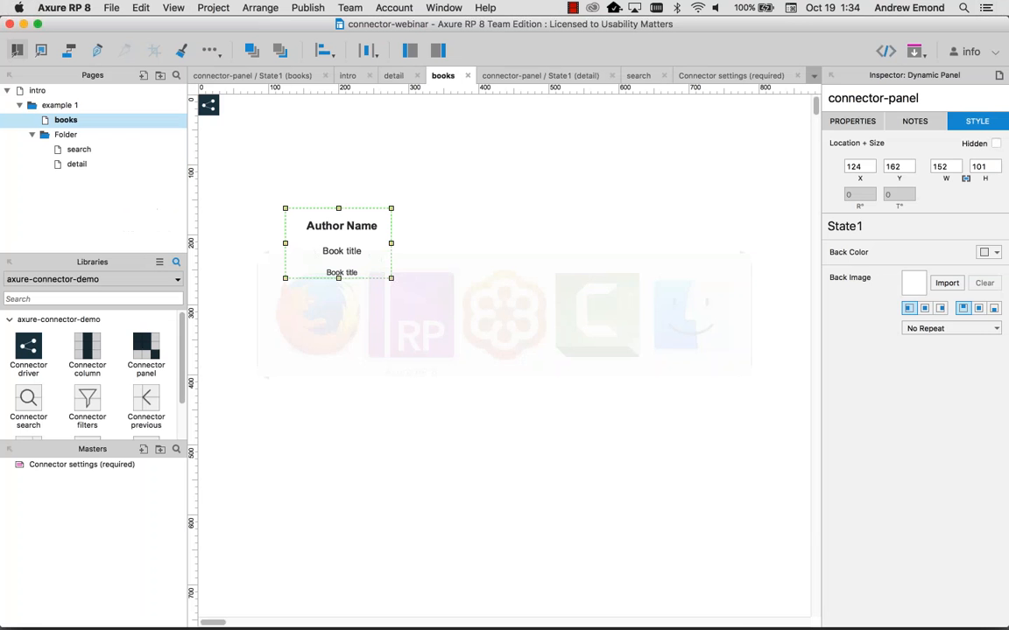
Step: Copy the connector panel to its right and preview the multi-book list in Firefox
left_click_drag(332, 235, 596, 221)
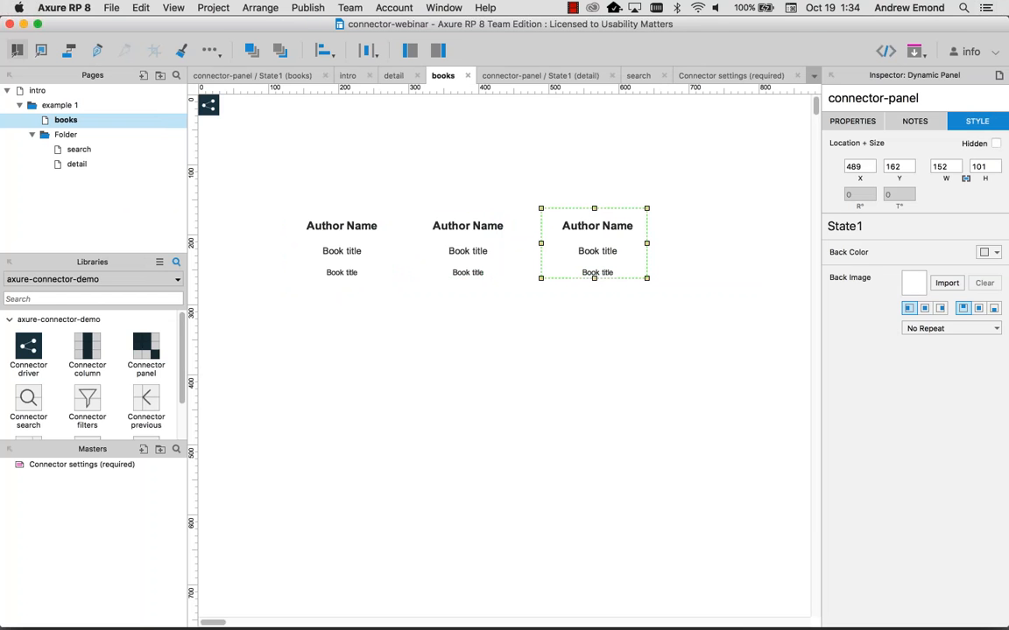
key("super+period")
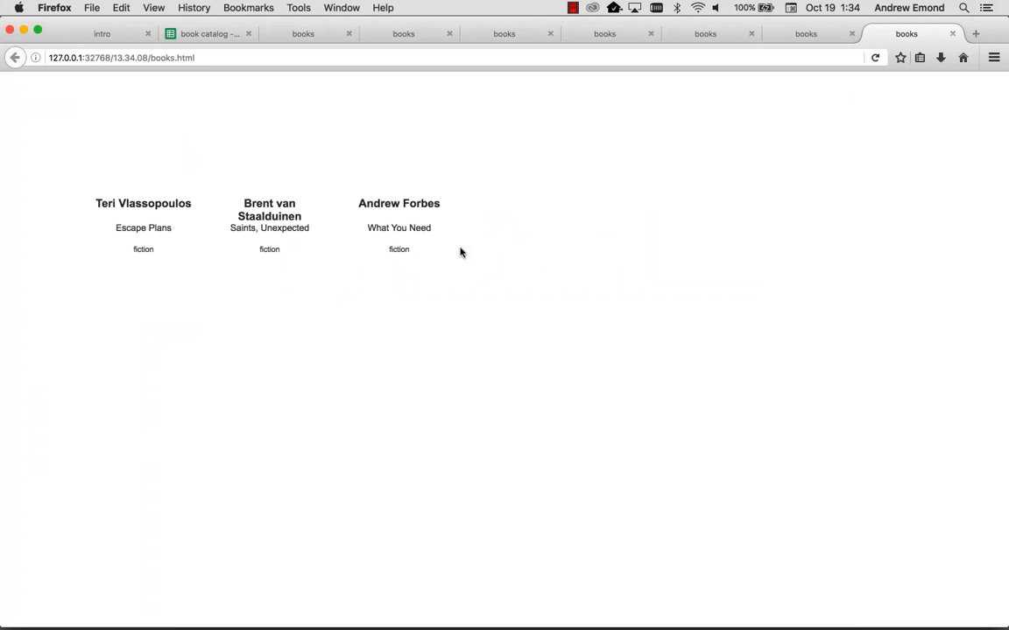
key("super+Tab")
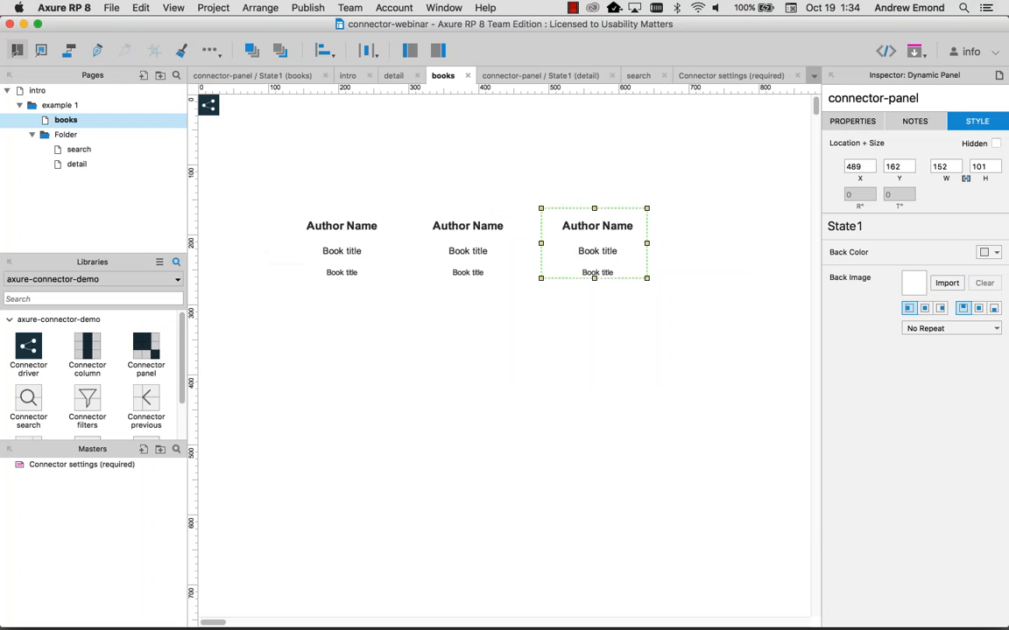
Step: Delete the two copied panels and open the remaining panel's State1
left_click_drag(628, 338, 449, 218)
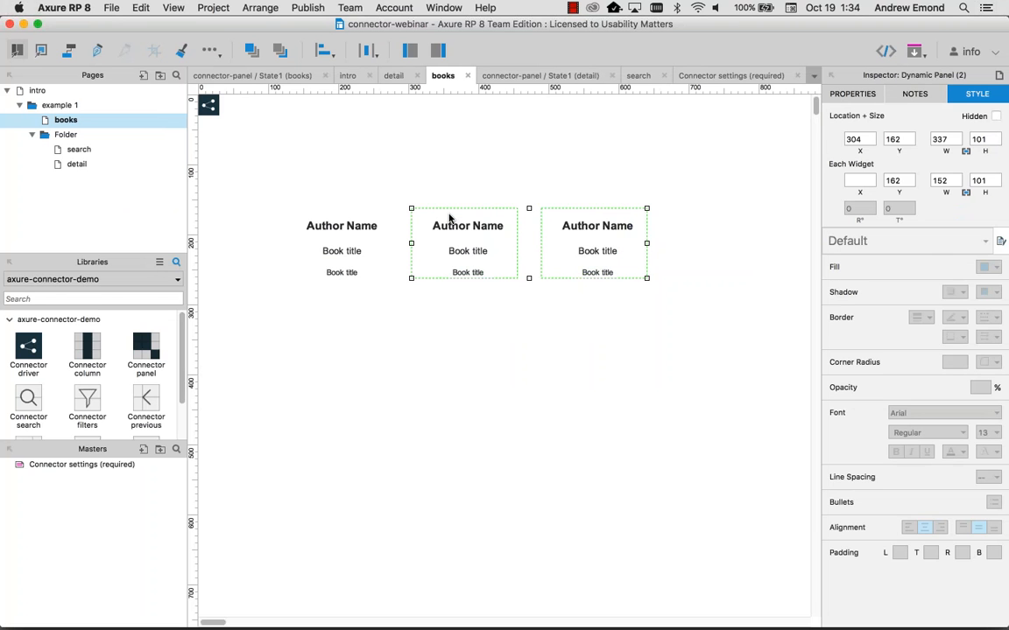
key("Delete")
double_click(388, 270)
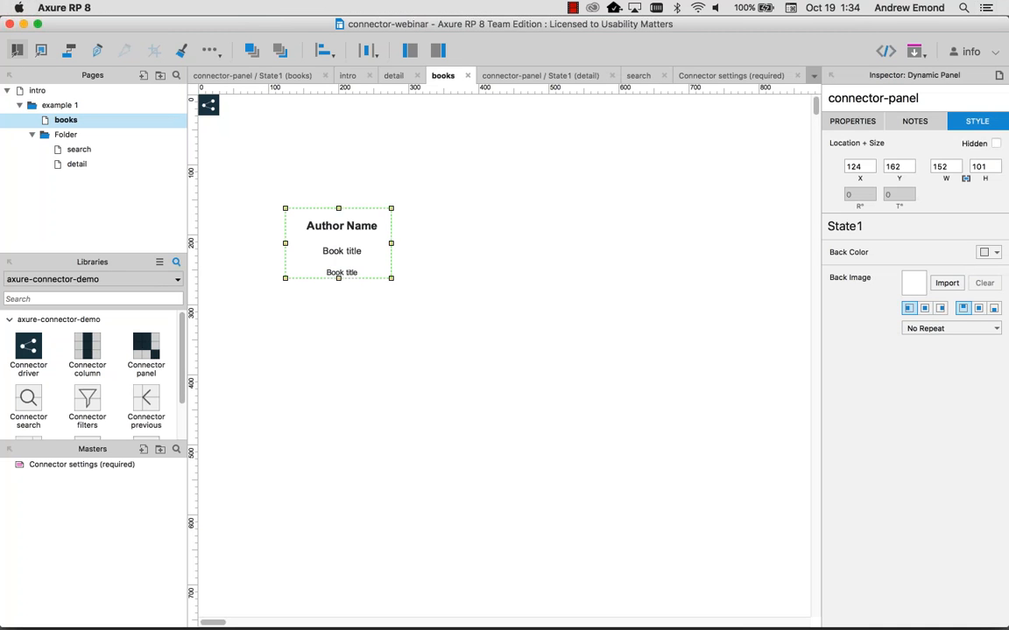
double_click(394, 272)
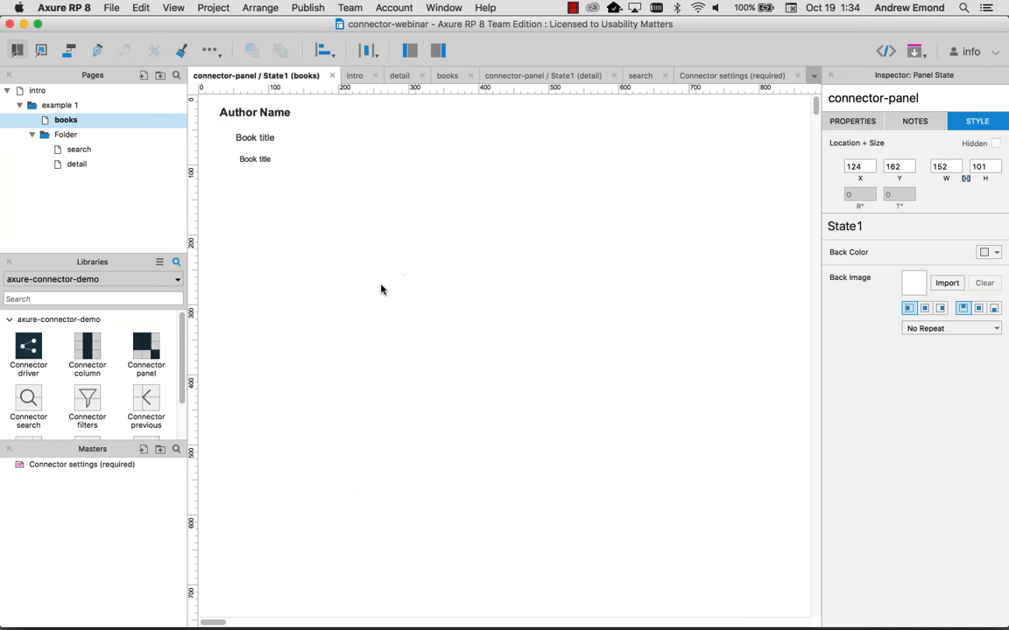
Step: Shift the author, title and category texts down to Y 157
left_click_drag(384, 274, 221, 111)
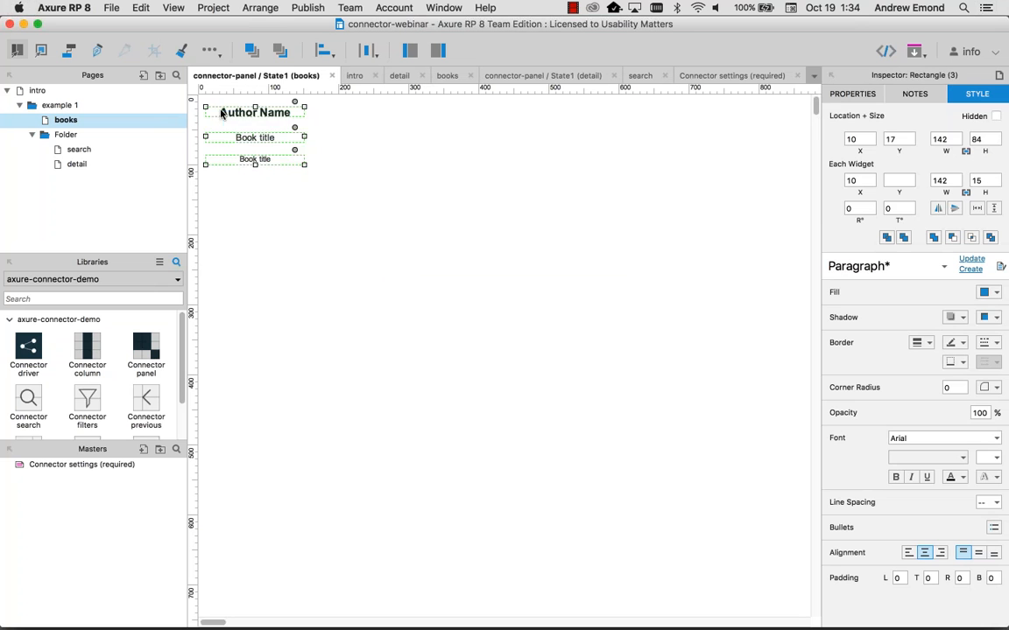
key("shift+Down")
key("shift+Down")
key("shift+Down")
key("shift+Down")
key("shift+Down")
key("shift+Down")
key("shift+Down")
key("shift+Down")
key("shift+Down")
key("shift+Down")
key("shift+Down")
key("shift+Down")
key("shift+Down")
key("shift+Down")
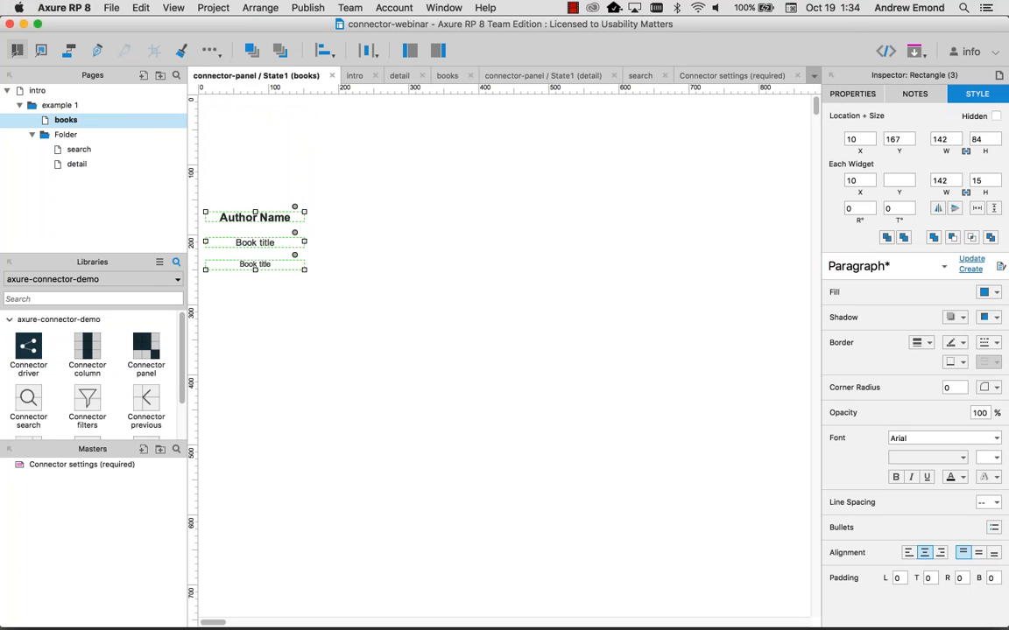
key("super+Tab")
key("super+Tab")
key("super+Tab")
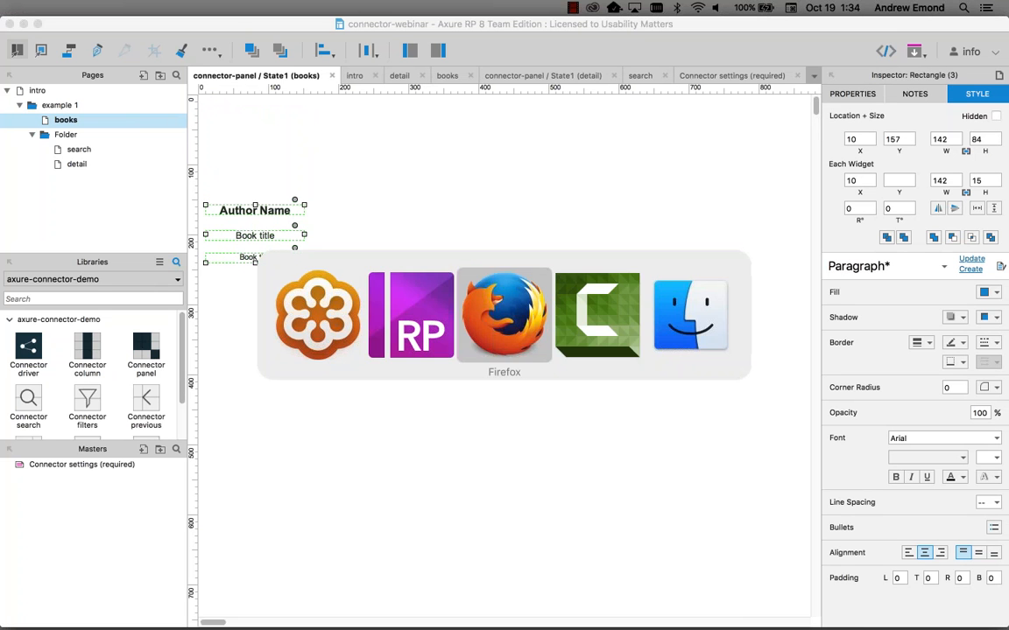
key("super+Tab")
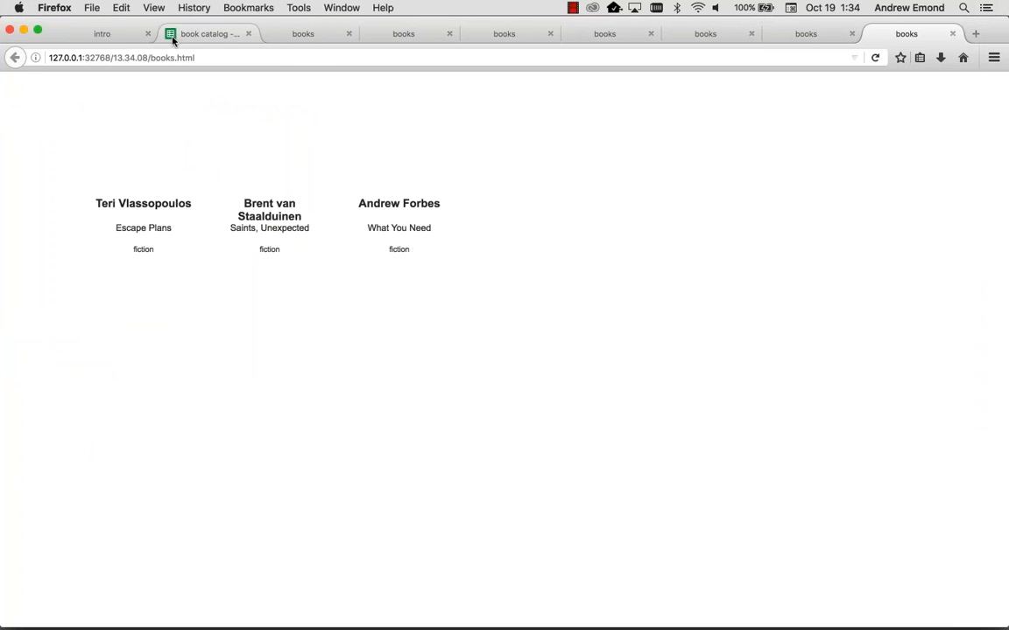
Step: Open the Escape Plans small cover image from cell D2 in a new tab
left_click(202, 33)
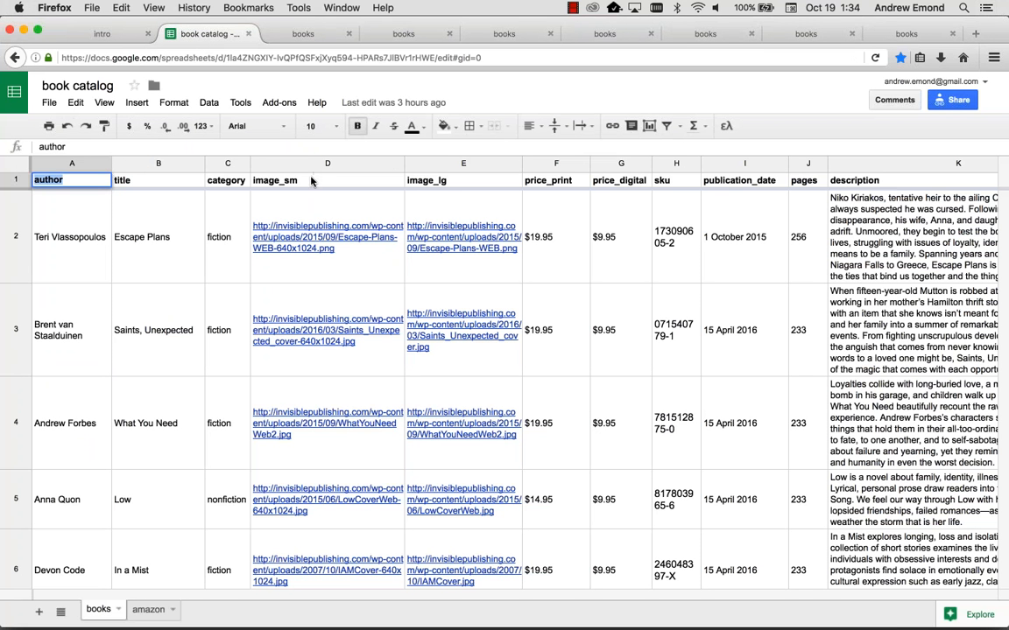
left_click(291, 219)
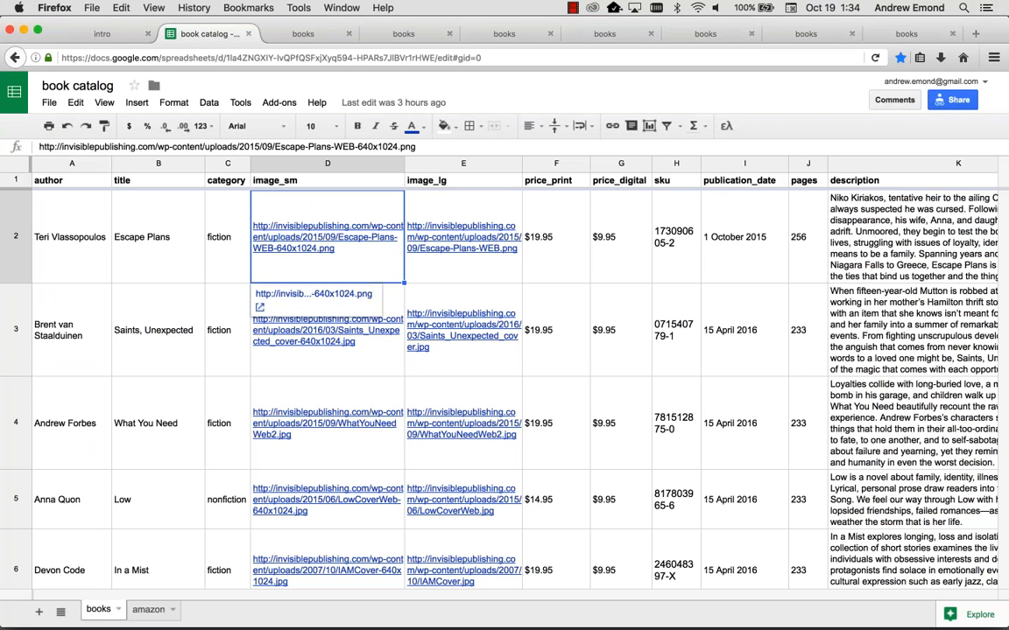
left_click(313, 295)
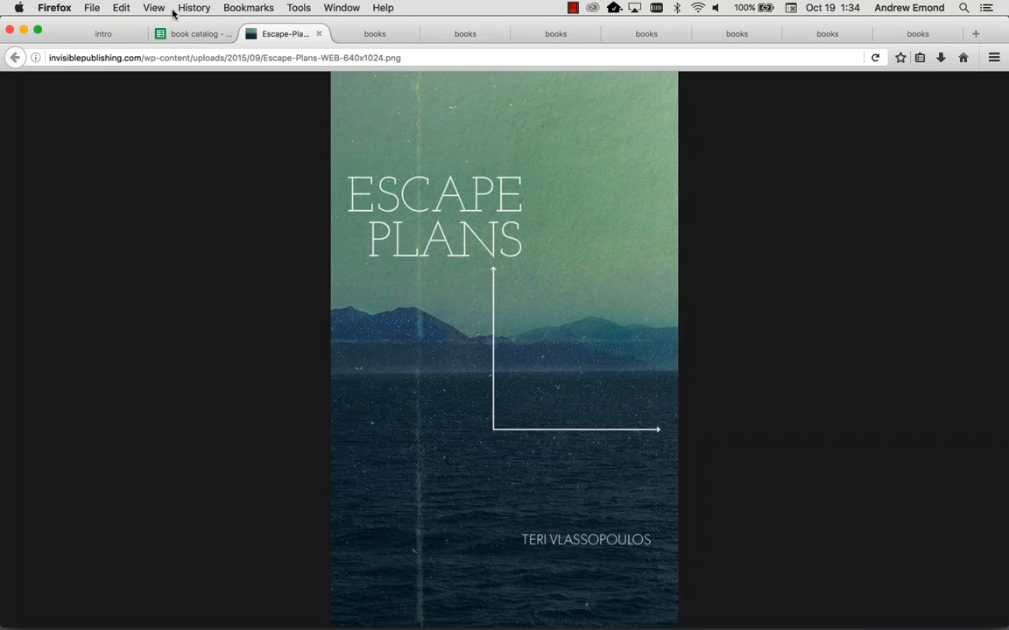
Step: Back in the catalog sheet, select the image_sm heading text in cell D1
left_click(190, 35)
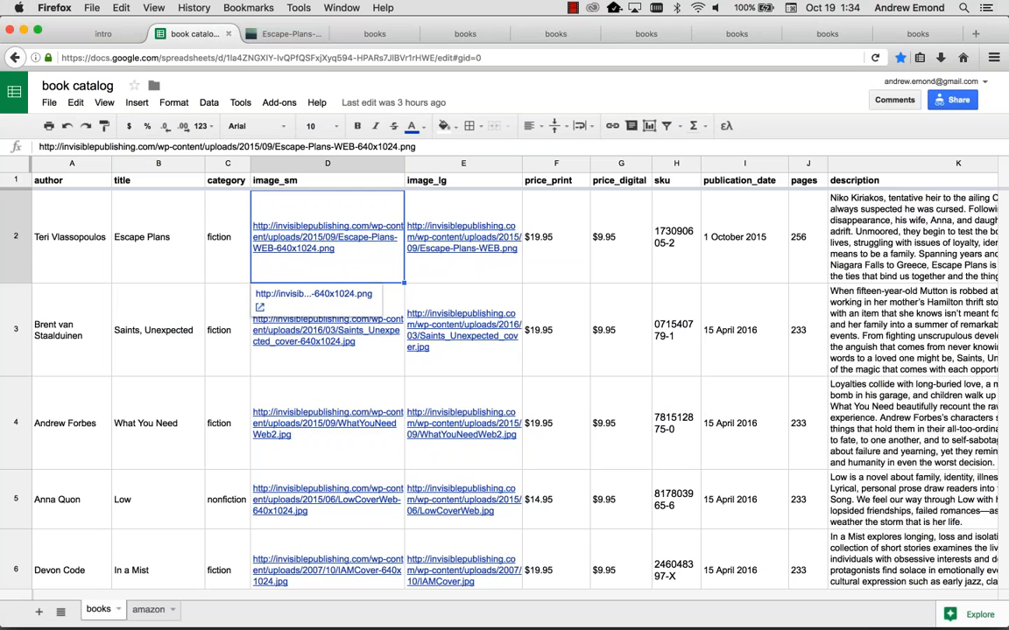
scroll(315, 267, "down", 5)
scroll(315, 267, "up", 5)
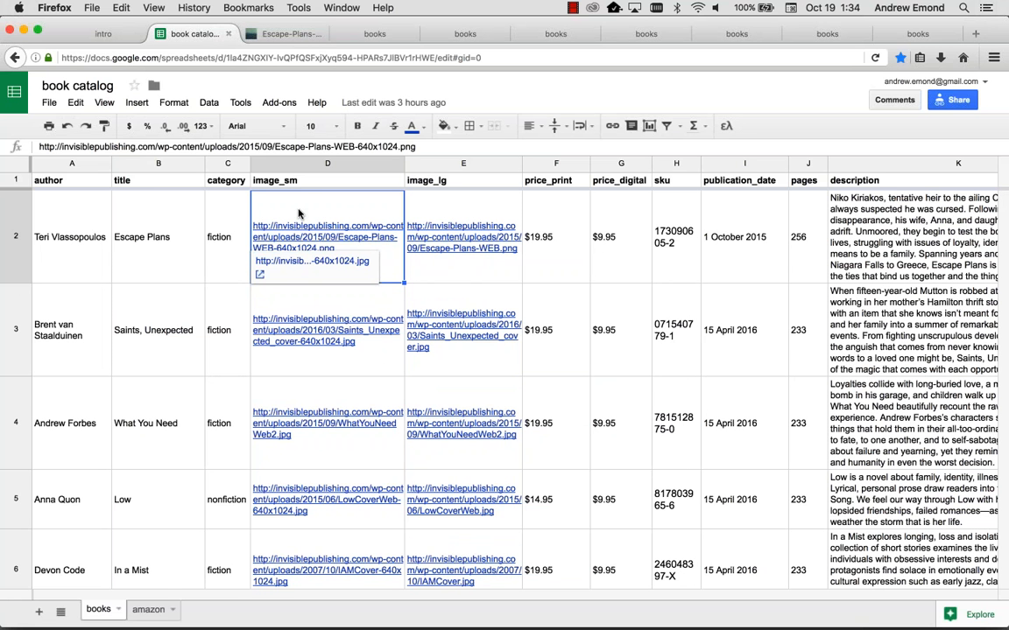
left_click(298, 180)
double_click(298, 180)
left_click_drag(298, 180, 239, 182)
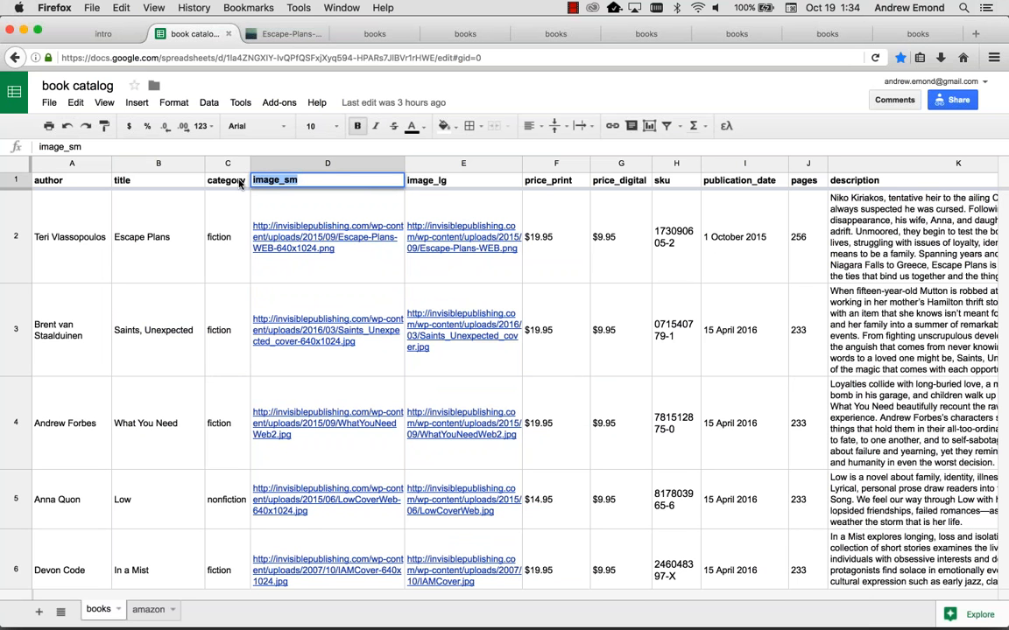
key("super+Tab")
key("super+Tab")
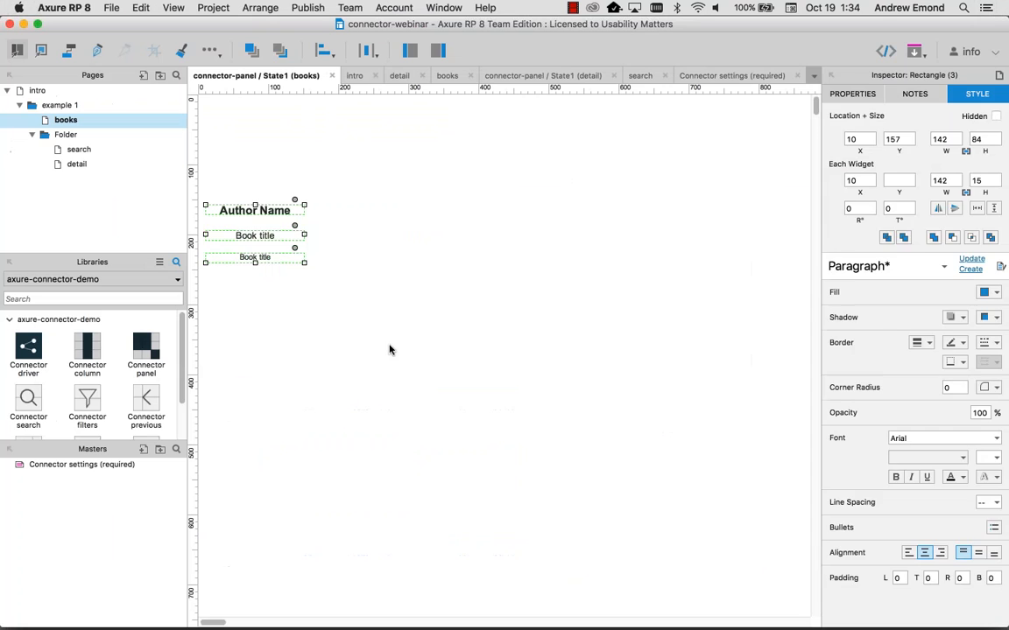
Step: Find the Image widget across all libraries and place it in the book panel
left_click(254, 185)
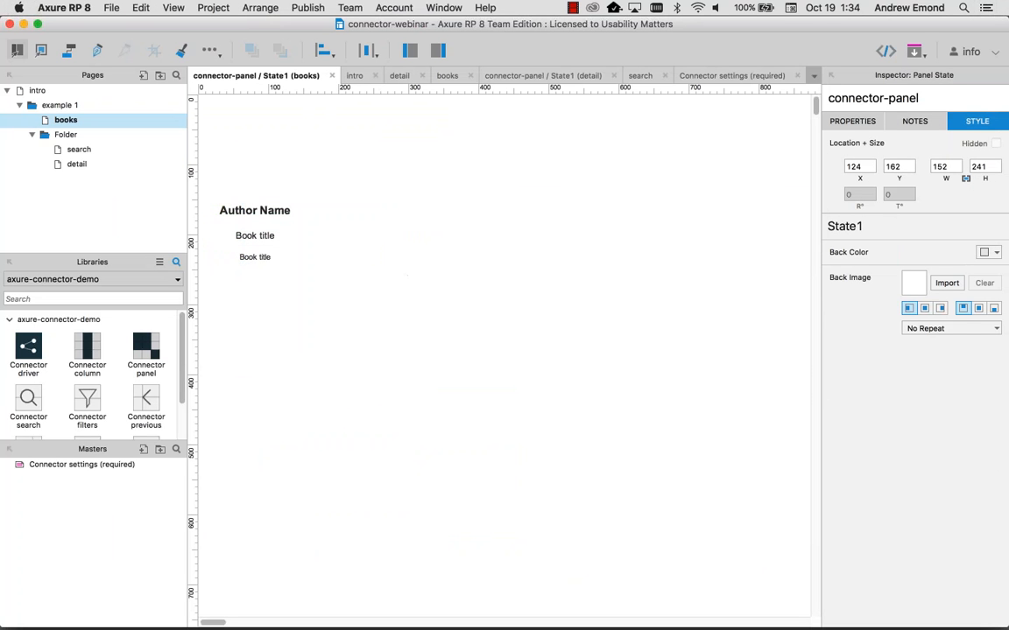
left_click(140, 299)
type("imag")
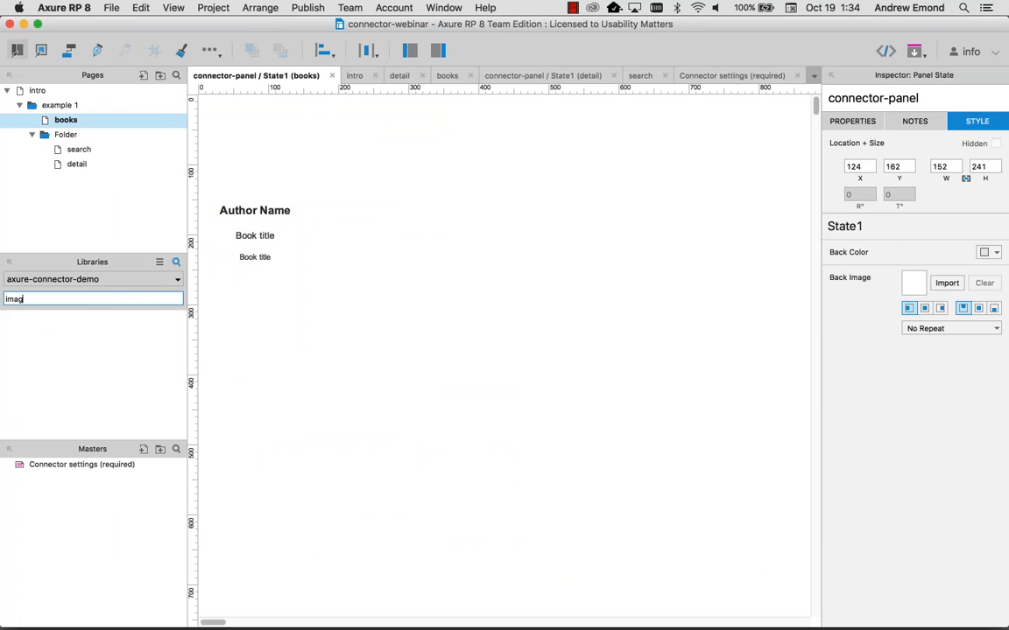
left_click(48, 278)
left_click(46, 293)
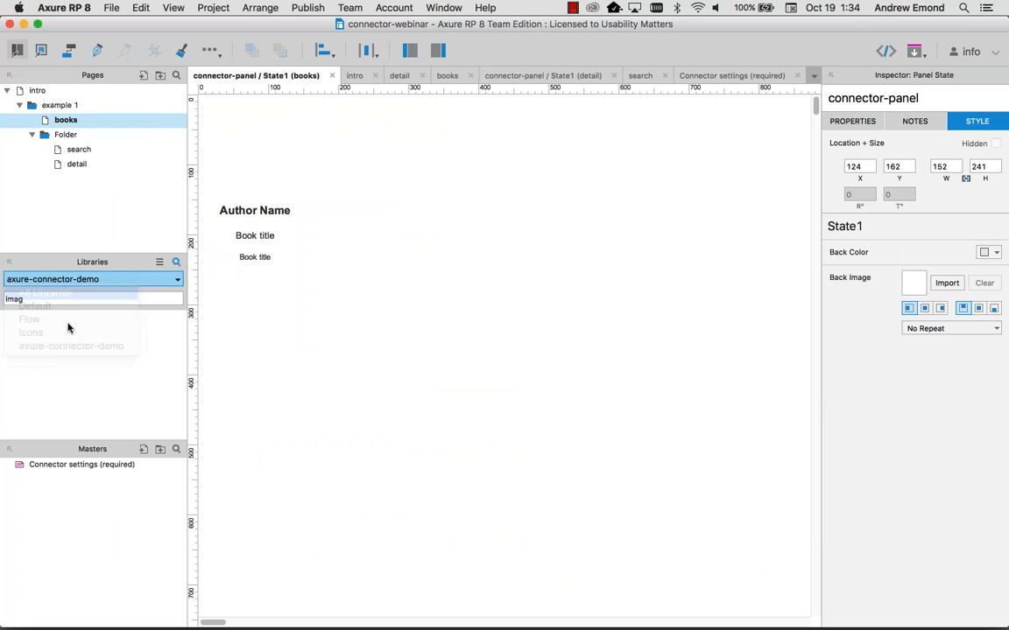
left_click_drag(32, 348, 321, 144)
Step: Make the image a tall portrait named column=image_sm and nudge the three texts down
left_click_drag(530, 263, 432, 309)
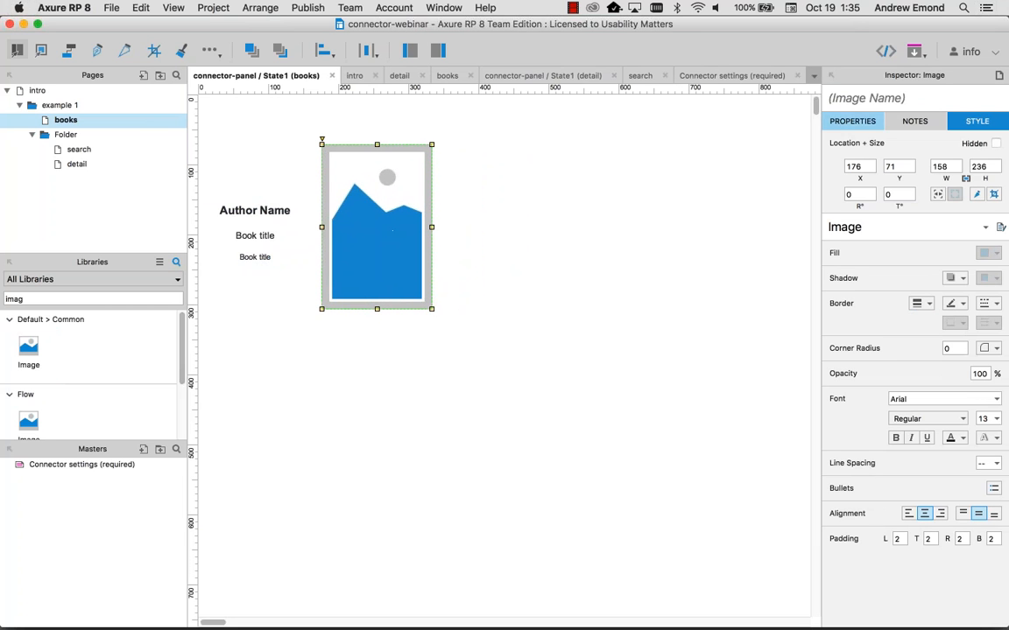
left_click(870, 102)
type("column=")
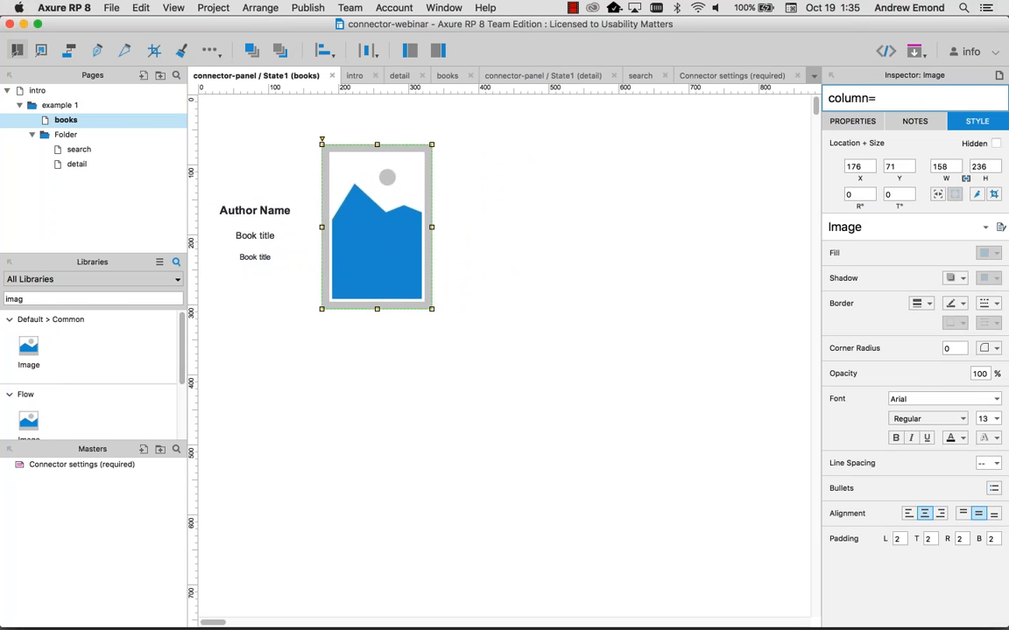
type("image_sm")
left_click_drag(205, 168, 300, 350)
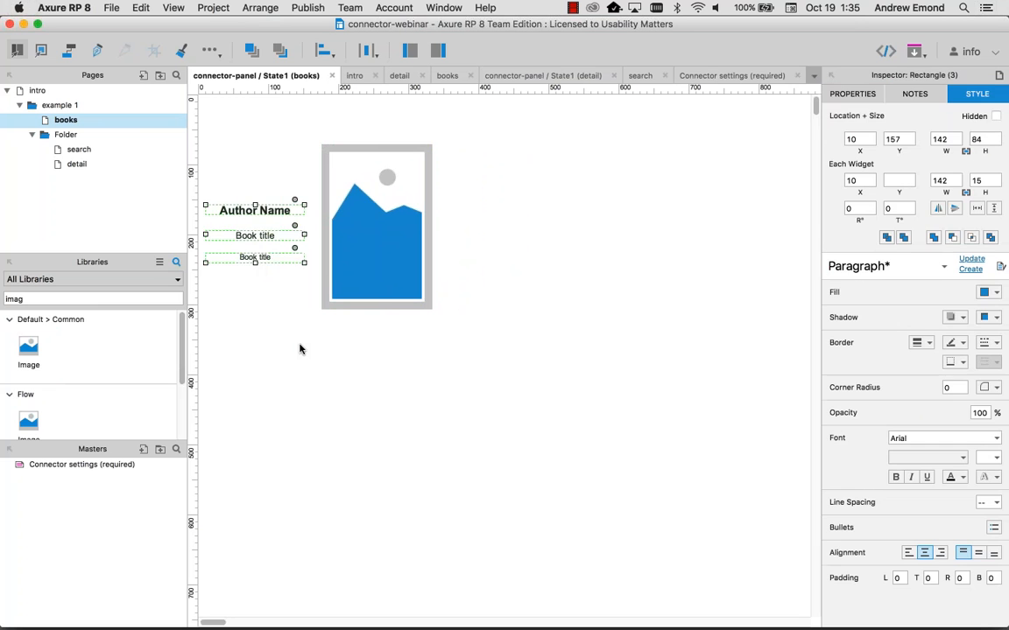
key("shift+Down")
key("shift+Down")
key("shift+Down")
key("shift+Down")
key("shift+Down")
Step: Move the image to the panel's top-left, shrink it above the texts, and preview the books page
left_click(373, 249)
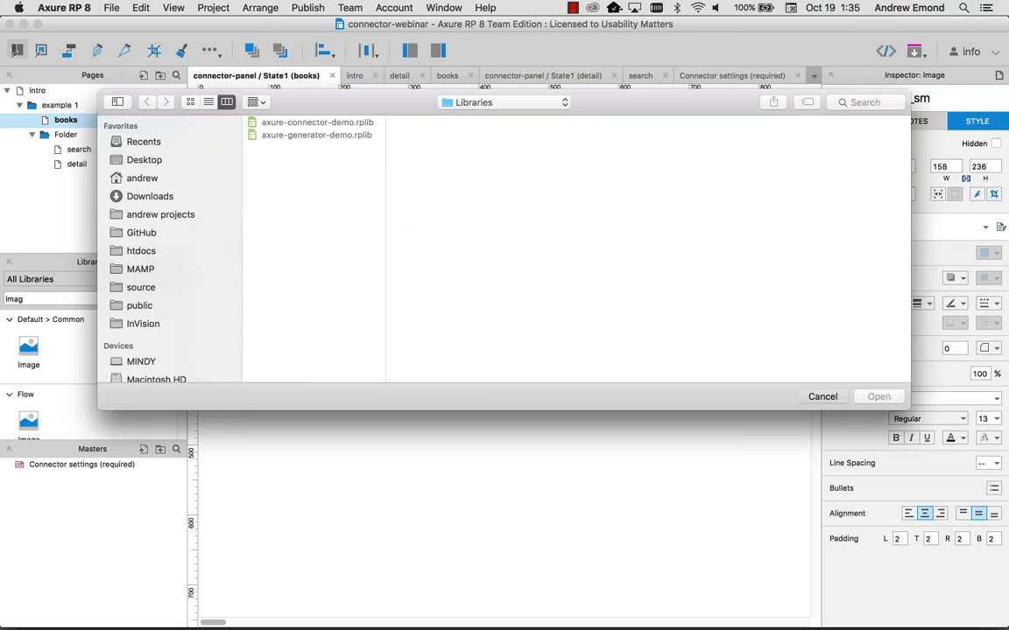
key("Escape")
left_click_drag(359, 212, 250, 167)
mouse_move(319, 255)
left_mouse_down()
mouse_move(313, 226)
mouse_move(306, 238)
left_mouse_up()
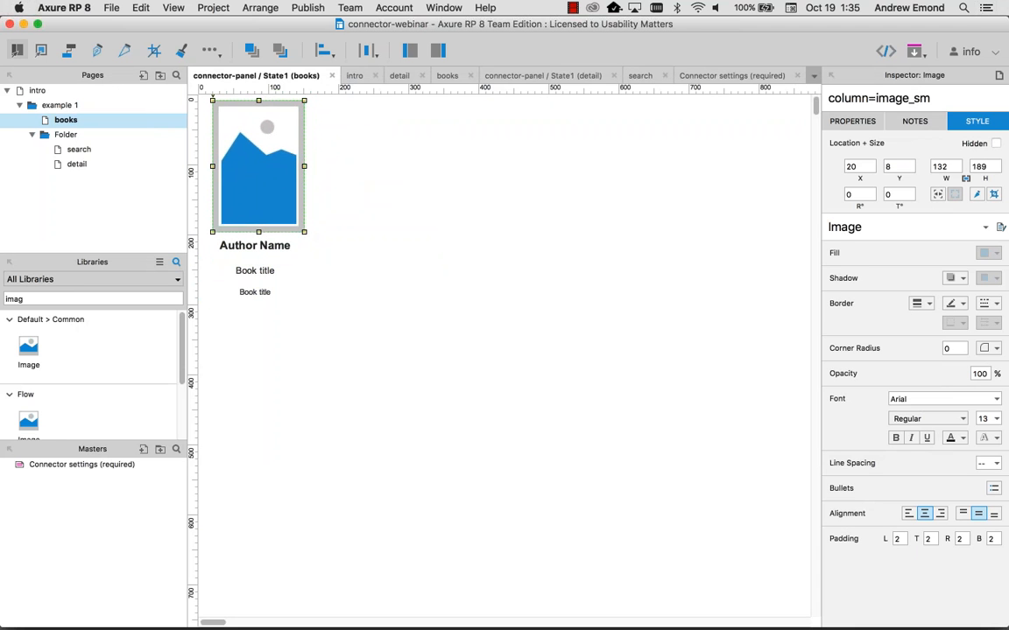
left_click(316, 331)
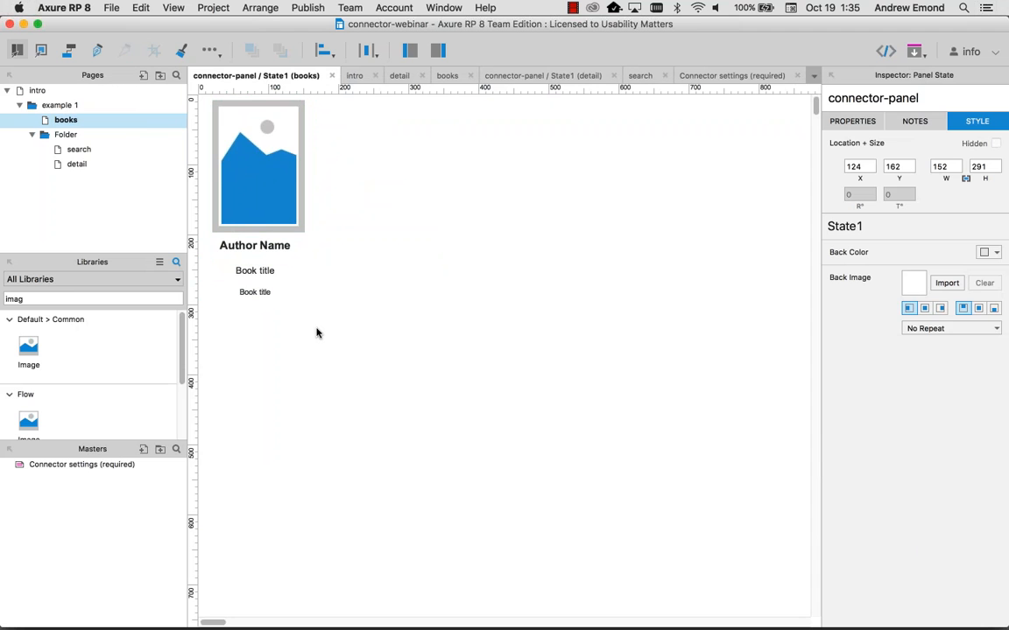
double_click(67, 123)
key("F5")
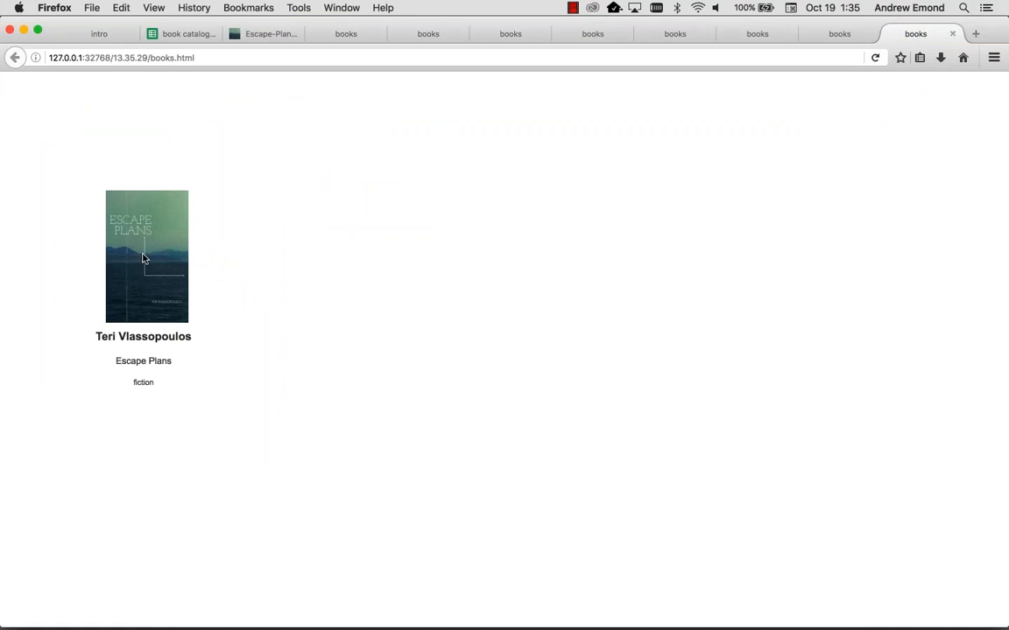
key("super+Tab")
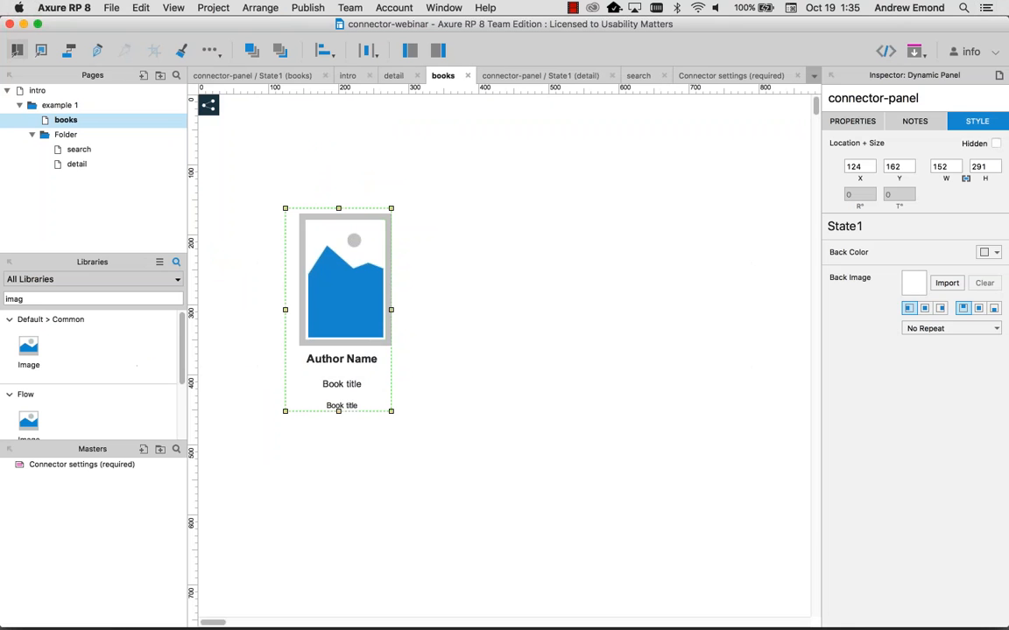
Step: Convert the book panel into a master named 'book item'
right_click(345, 277)
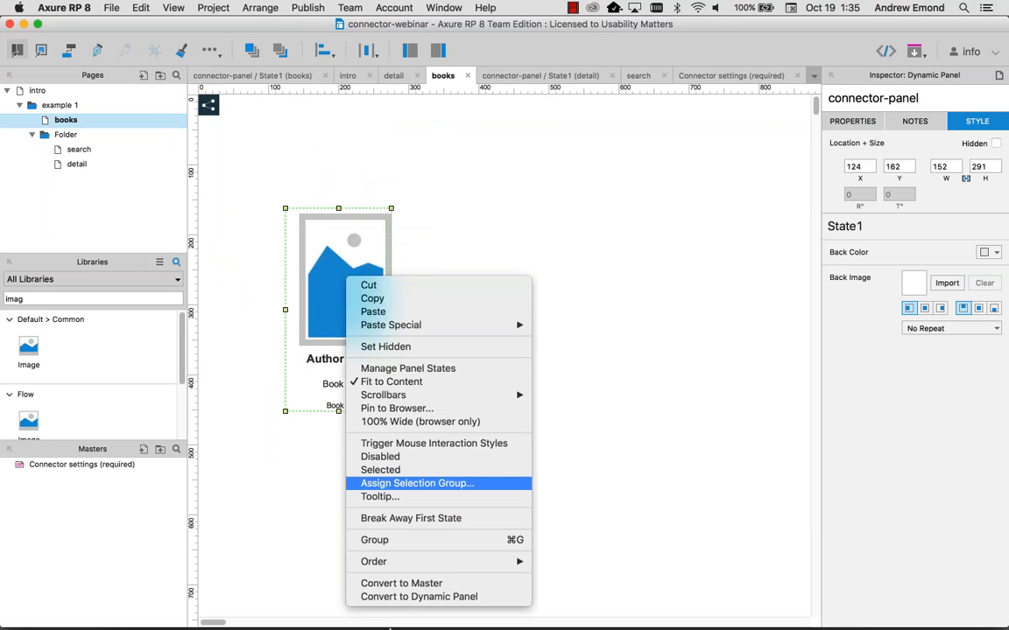
left_click(402, 583)
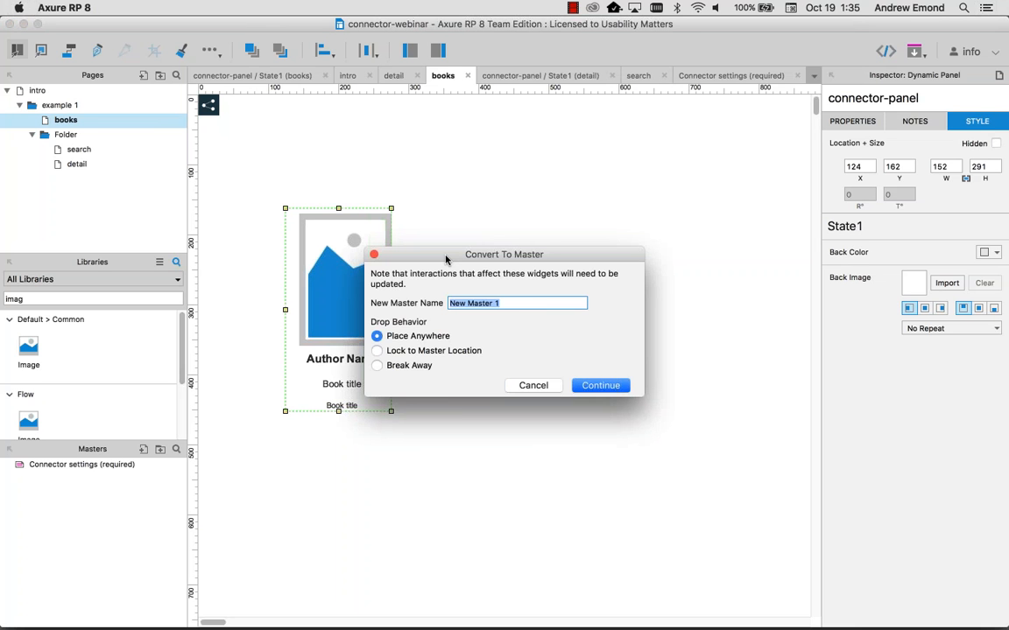
left_click_drag(445, 260, 470, 243)
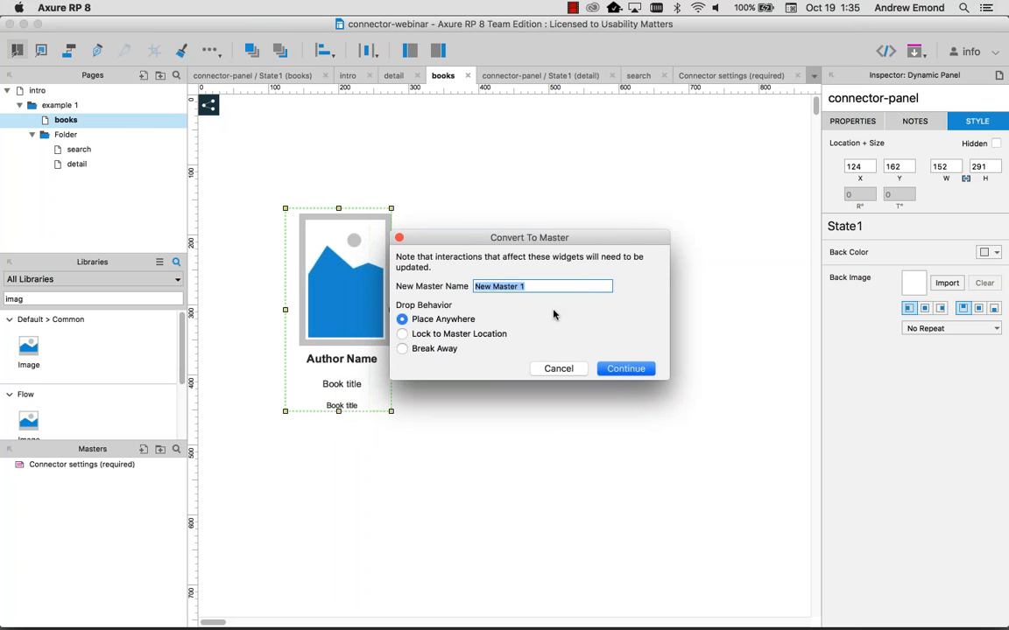
type("book item")
key("Return")
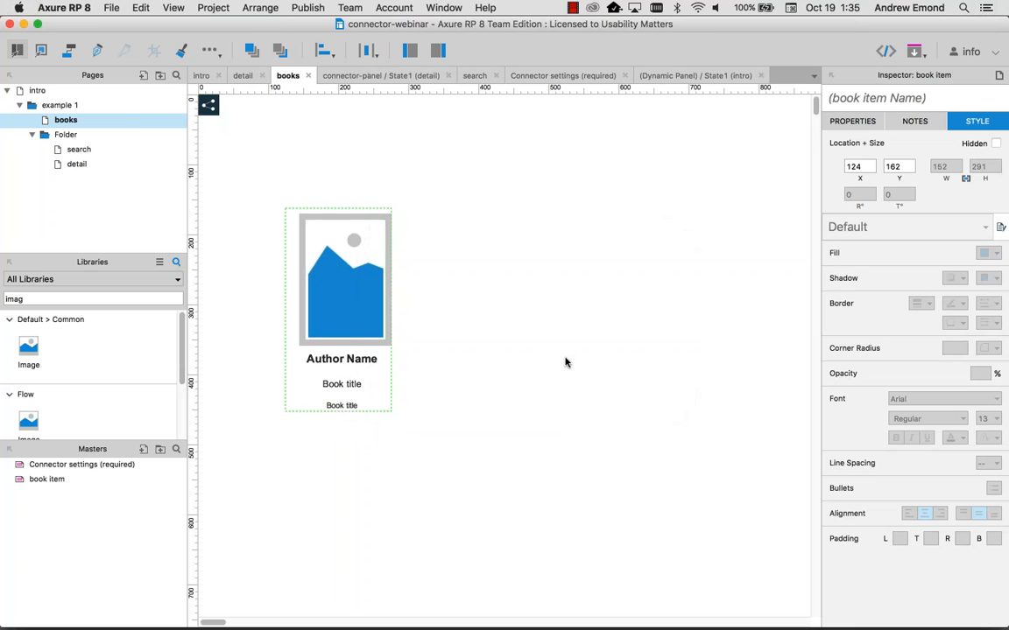
Step: Arrange six book item copies in two rows of three and preview the page
left_click_drag(342, 308, 471, 308)
left_click_drag(471, 308, 607, 311)
left_click_drag(723, 453, 338, 249)
left_click(628, 457)
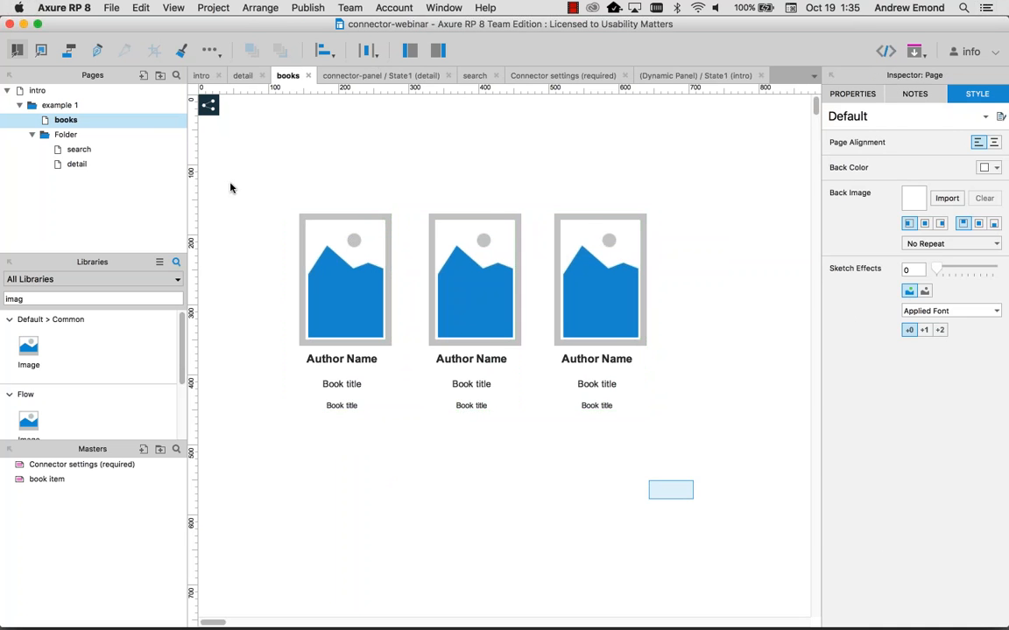
left_click_drag(261, 210, 691, 500)
left_click_drag(353, 270, 353, 495)
scroll(669, 462, "down", 3)
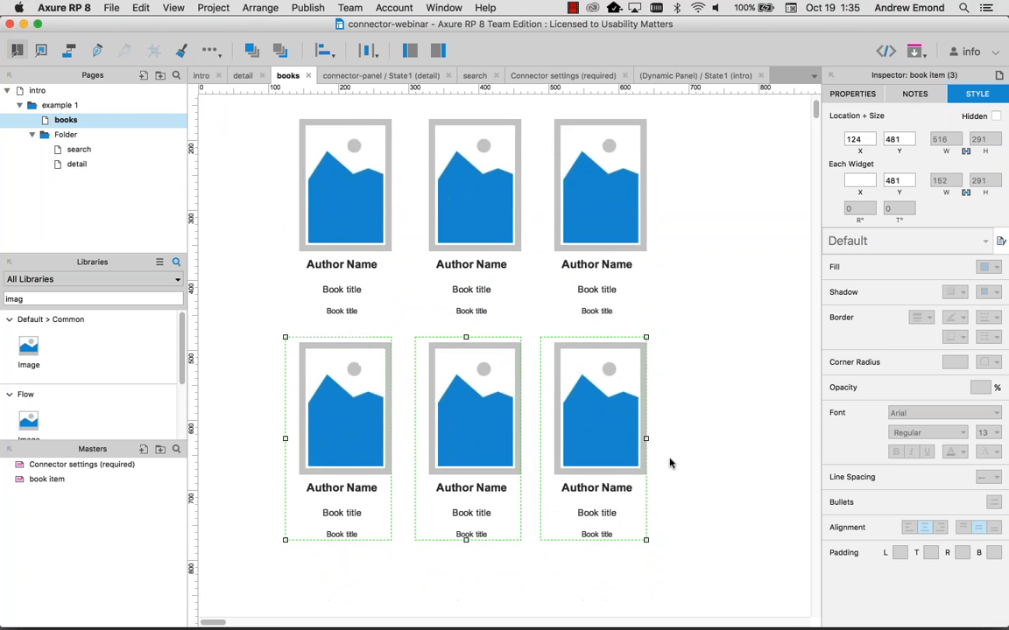
key("super+period")
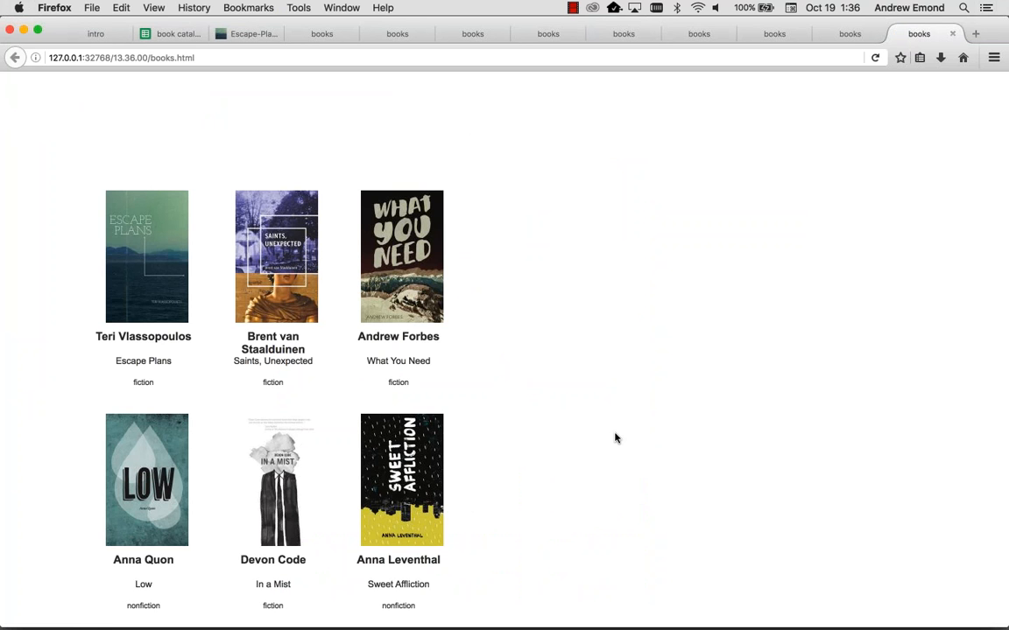
Step: Return from the six-book Firefox preview to the Axure editor
key("super+Tab")
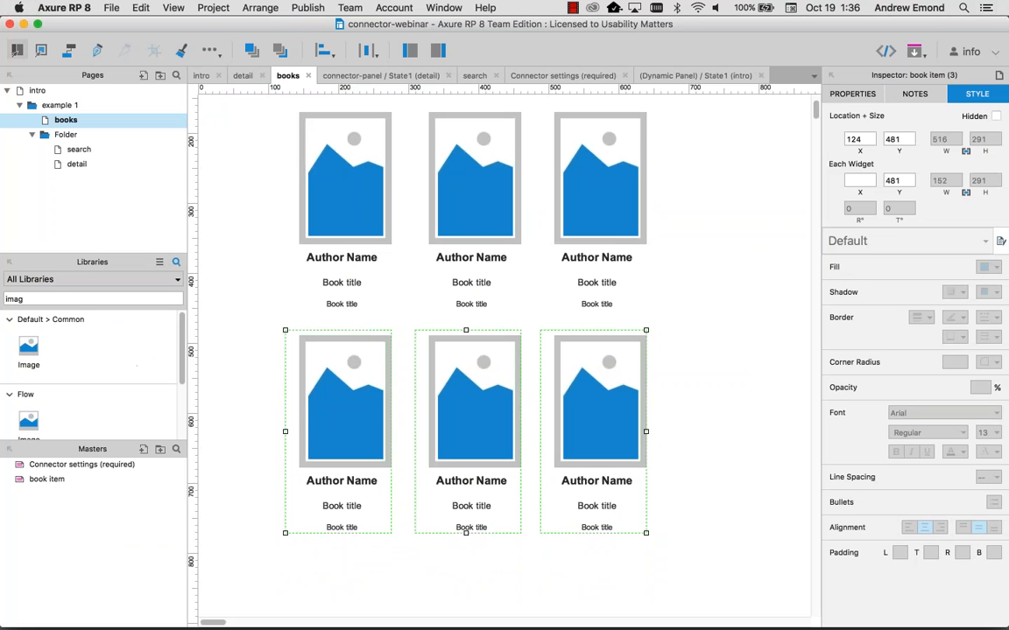
left_click(682, 517)
Step: Nudge the bottom row of book cards slightly to tighten the gap between rows
left_click_drag(685, 513, 263, 169)
left_click(263, 168)
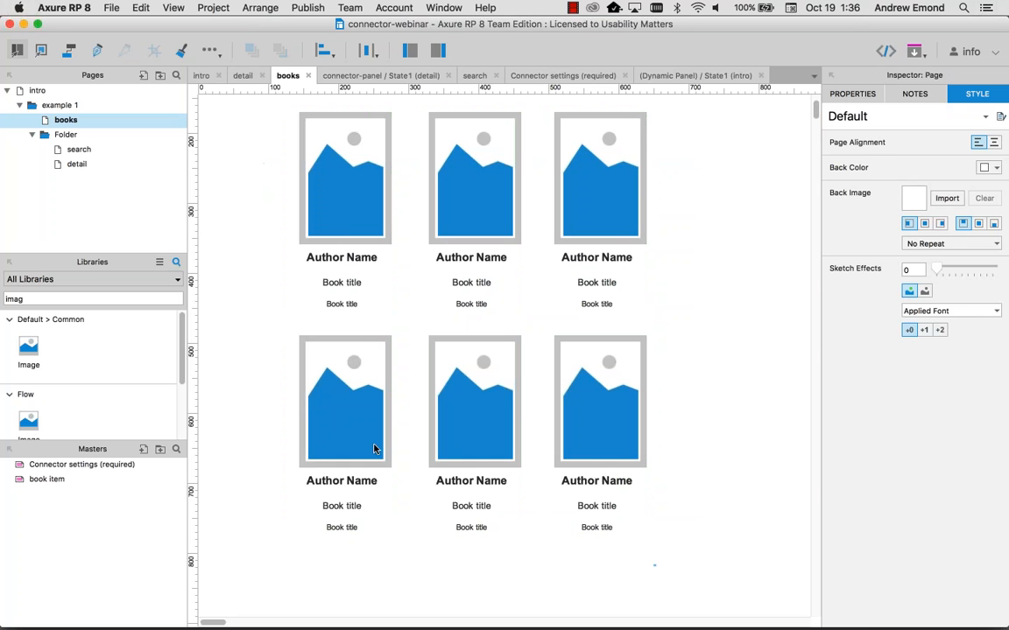
left_click_drag(655, 566, 284, 383)
key("shift+Up")
key("shift+Up")
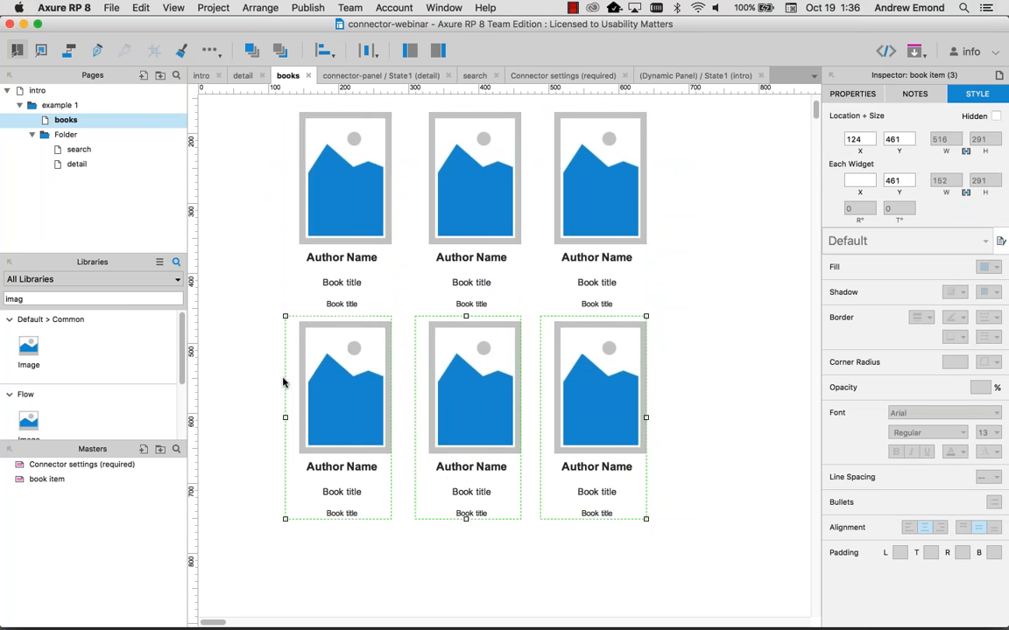
key("shift+Down")
left_click(525, 388)
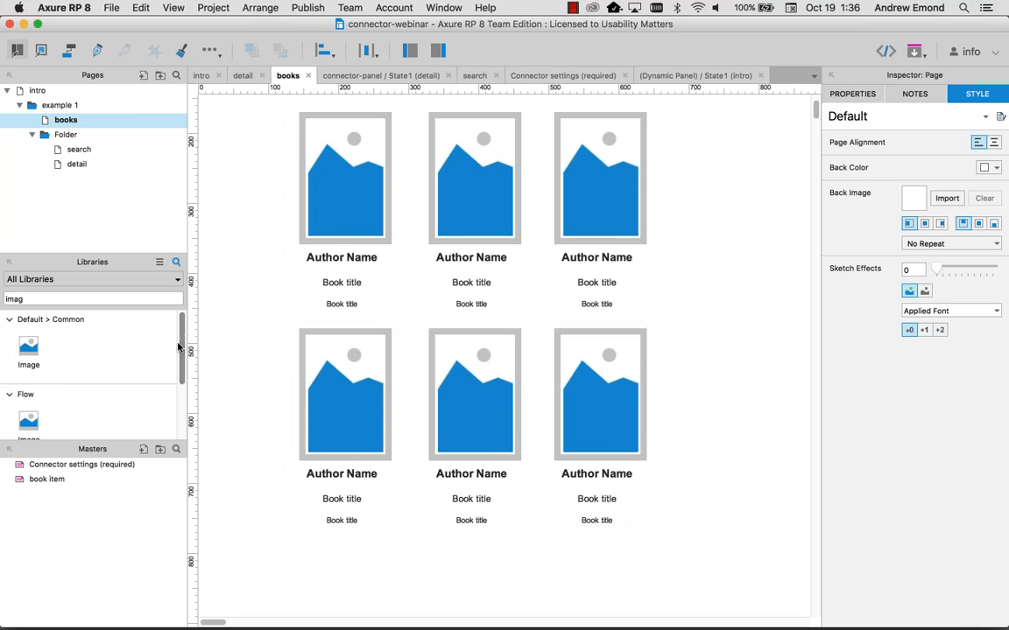
Step: Clear the old search text from the Libraries panel
left_click(52, 298)
key("super+a")
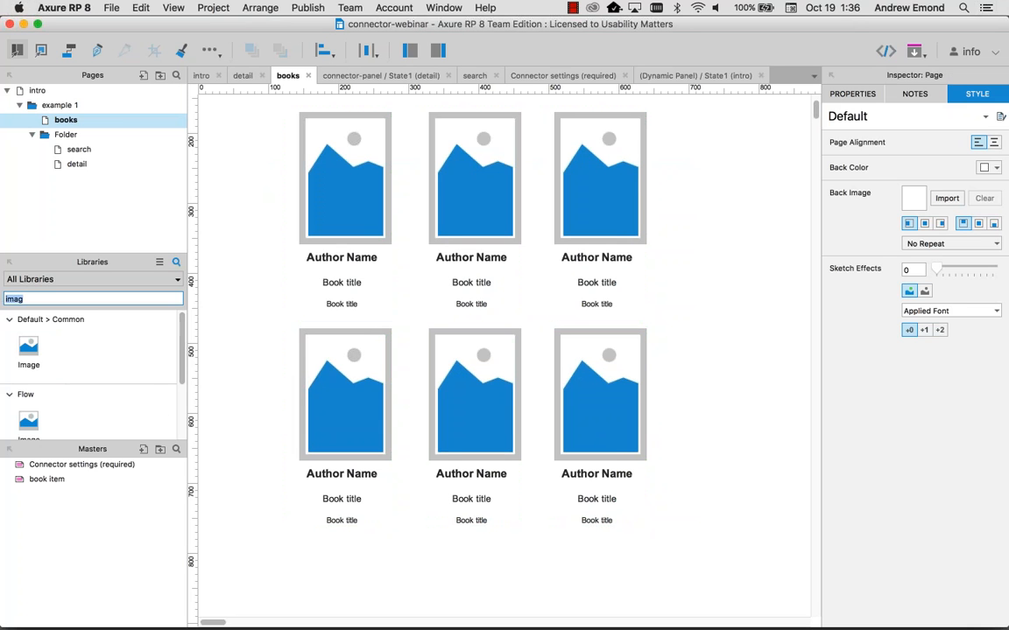
key("BackSpace")
scroll(127, 350, "down", 15)
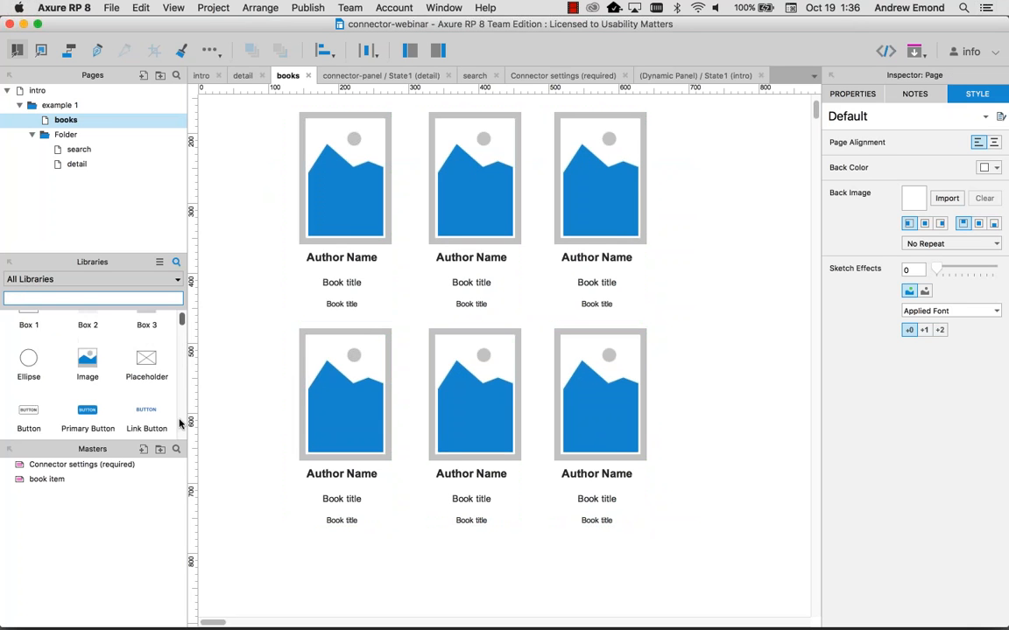
scroll(172, 335, "up", 3)
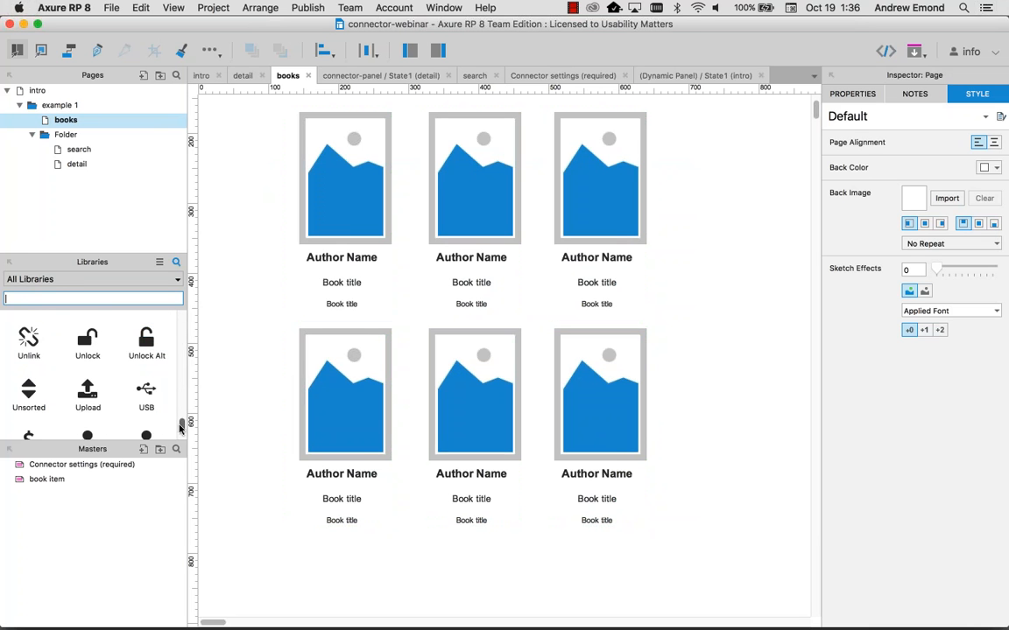
scroll(163, 378, "down", 5)
Step: From the axure-connector-demo library, place Next and Previous paging buttons below the grid and preview
left_click(52, 278)
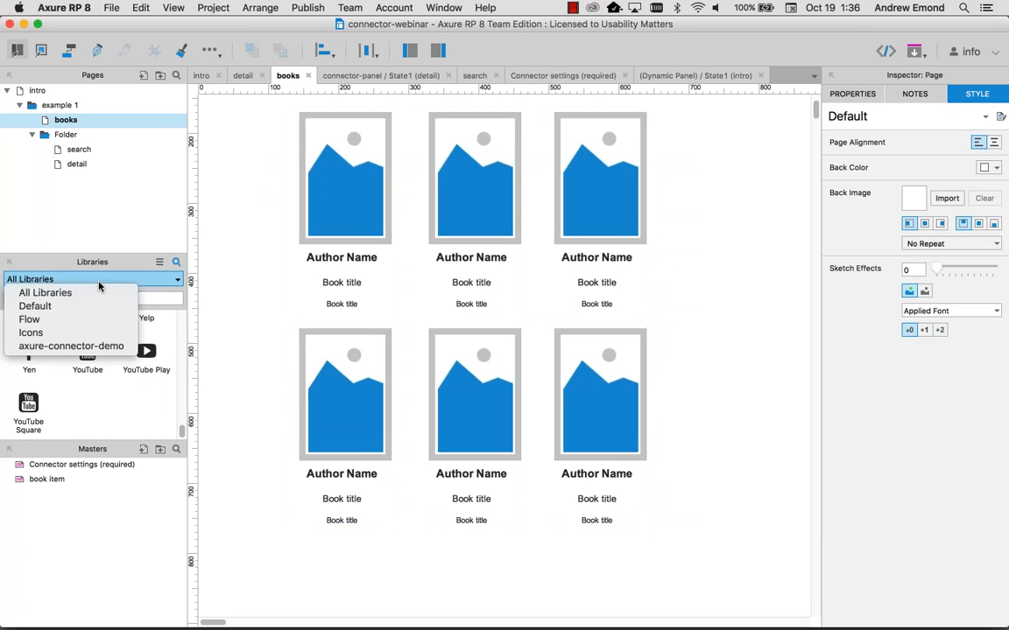
left_click(53, 347)
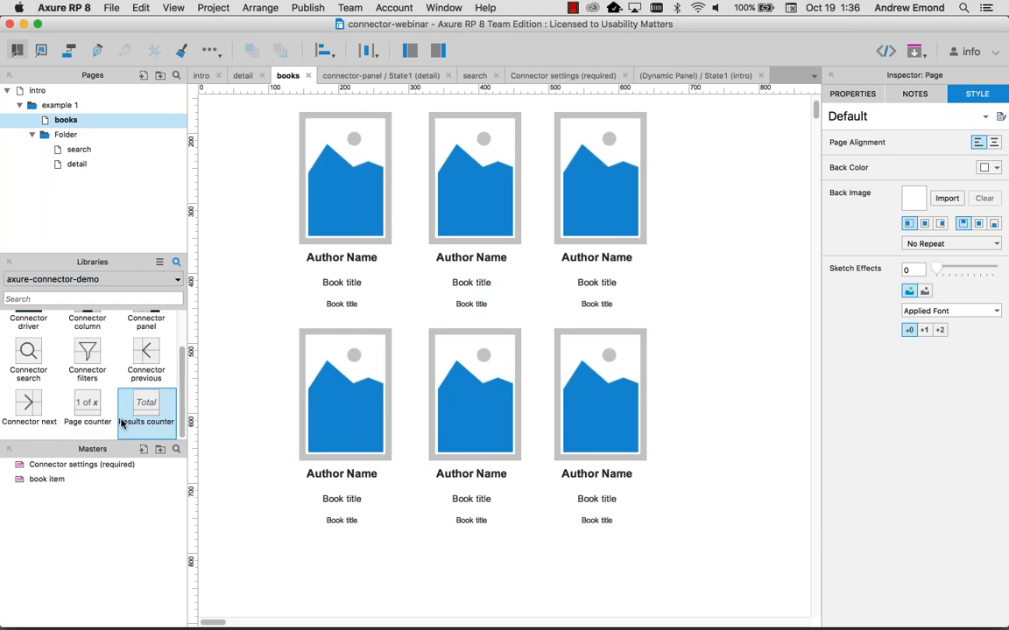
left_click_drag(29, 405, 527, 554)
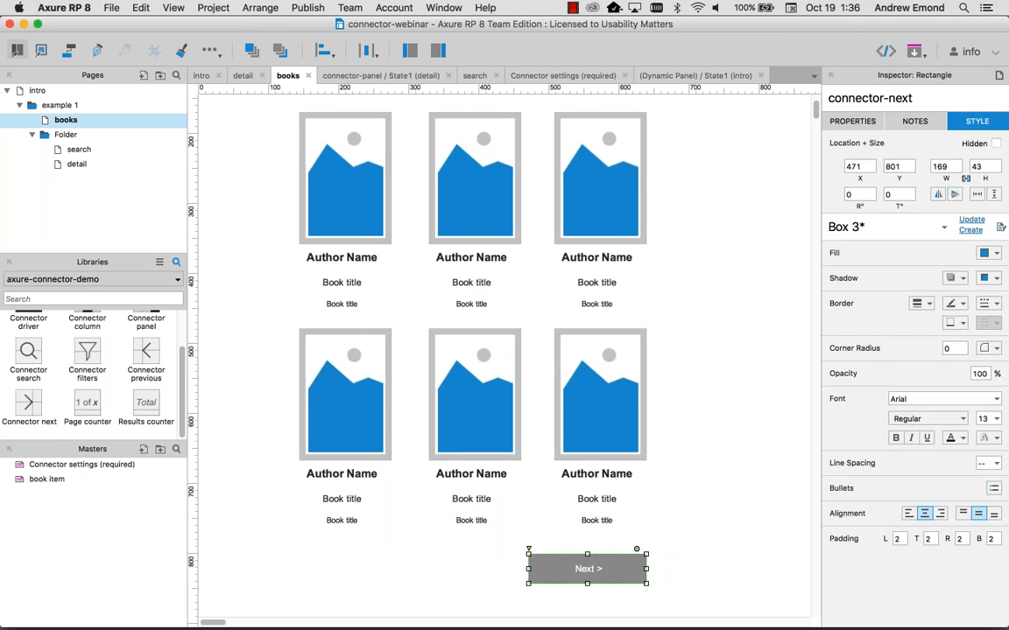
left_click_drag(146, 355, 296, 554)
key("super+period")
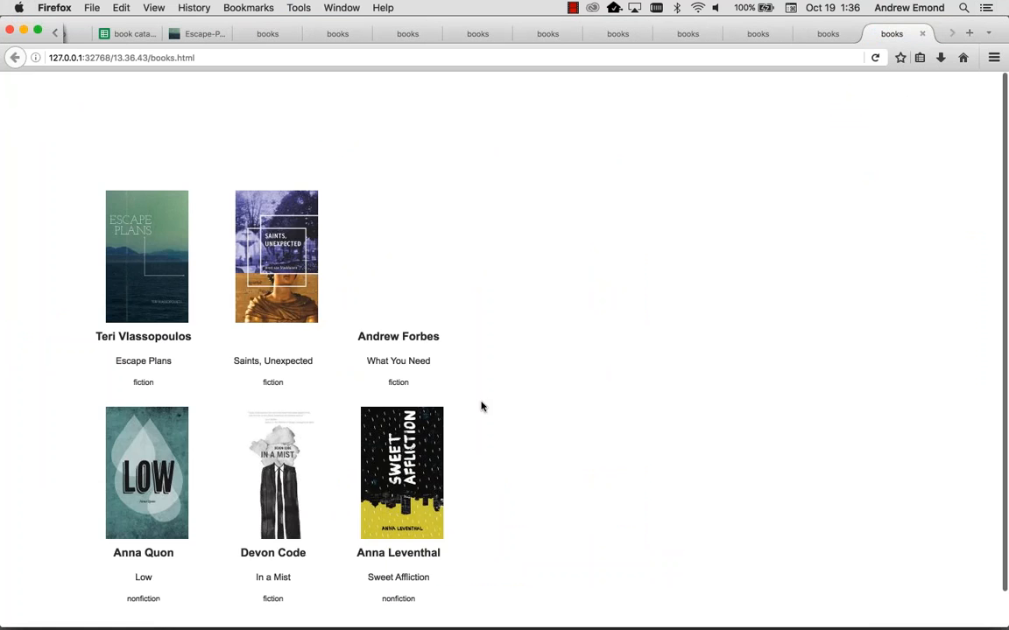
Step: Page forward to the last page of books, back to page 1, then return to Axure
scroll(480, 406, "down", 1)
left_click(390, 613)
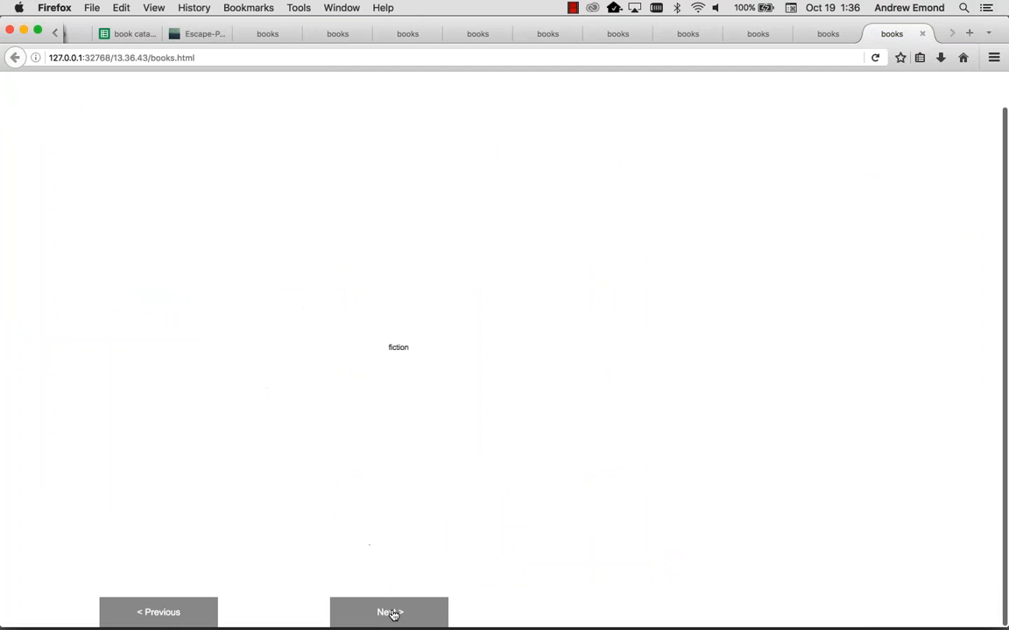
left_click(390, 613)
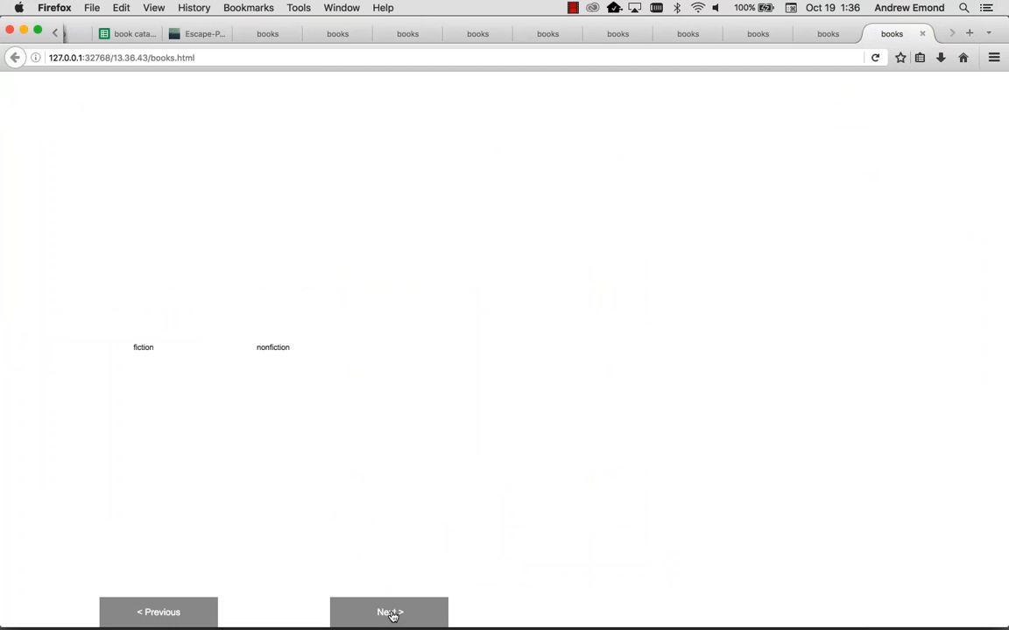
left_click(391, 613)
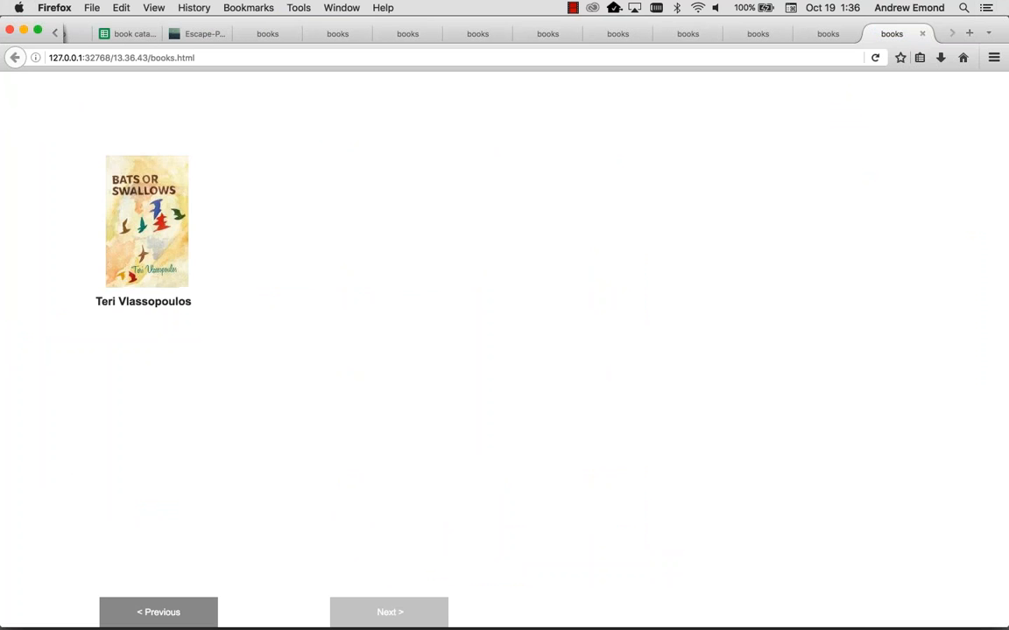
left_click(166, 612)
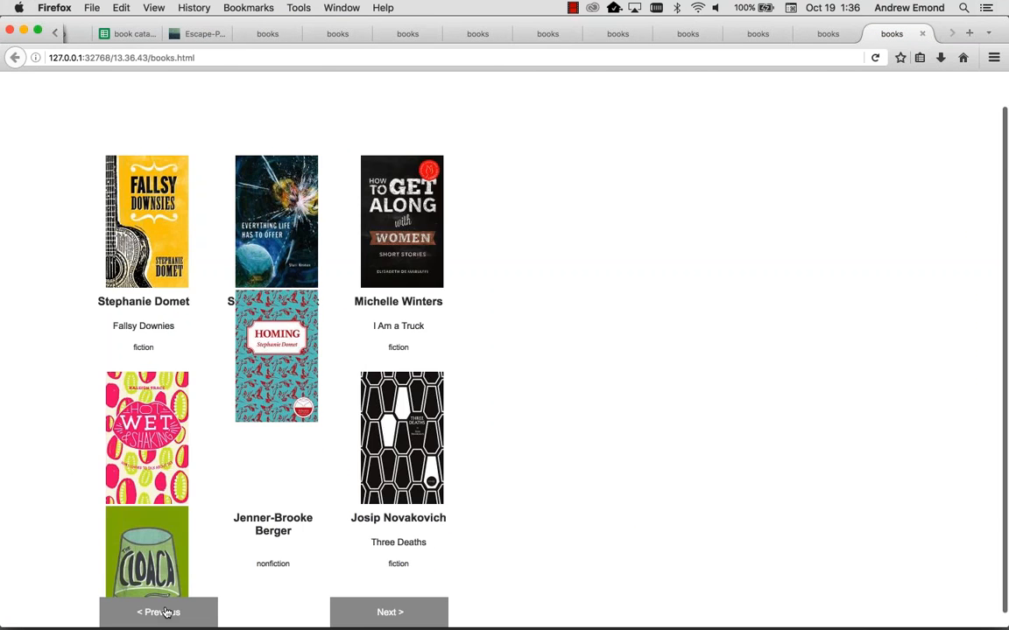
left_click(167, 612)
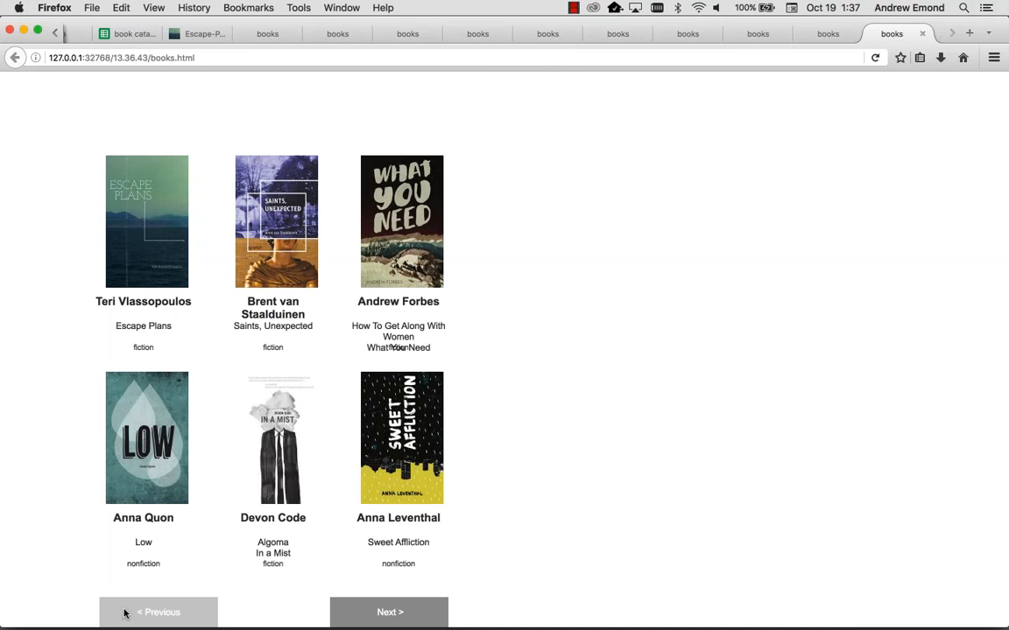
key("super+Tab")
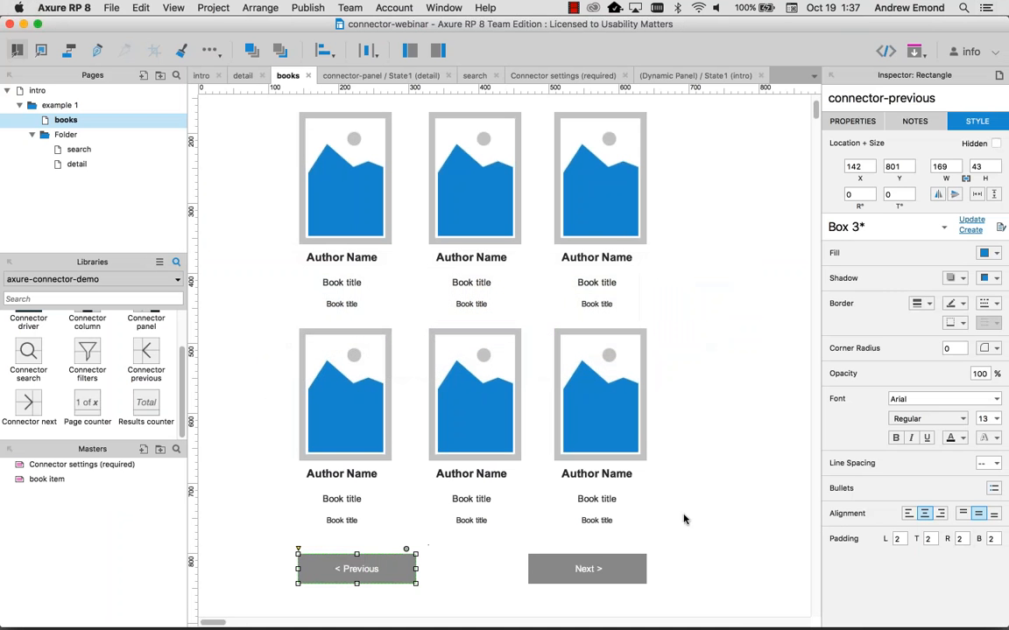
Step: Round the Previous button's corners with its corner-radius handle, then ease the rounding back slightly
left_click(685, 583)
left_click(319, 573)
left_click(267, 492)
left_click(299, 555)
left_click_drag(298, 549, 307, 548)
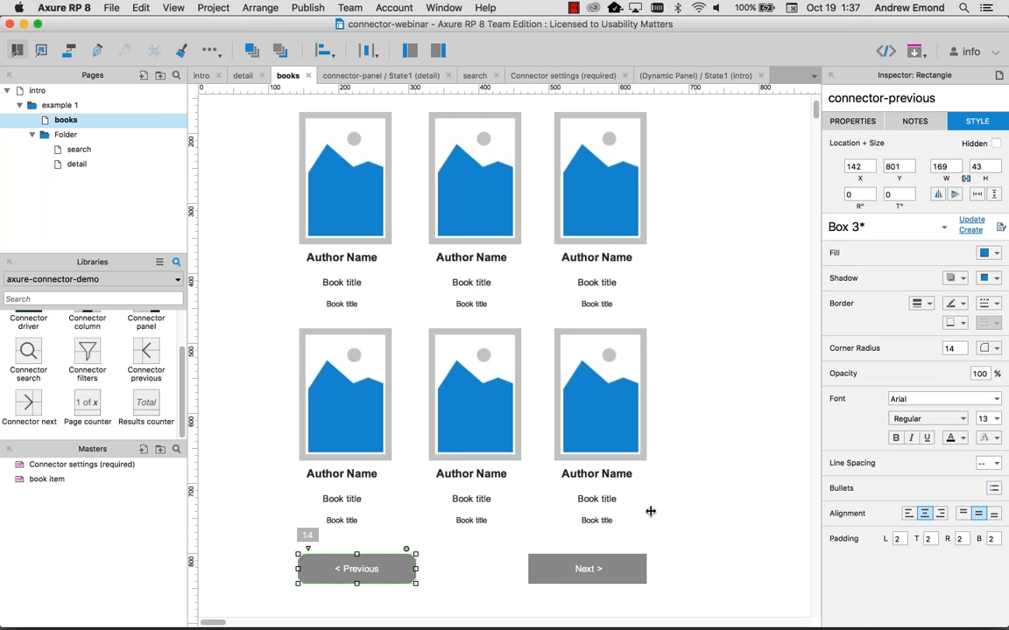
left_click(851, 121)
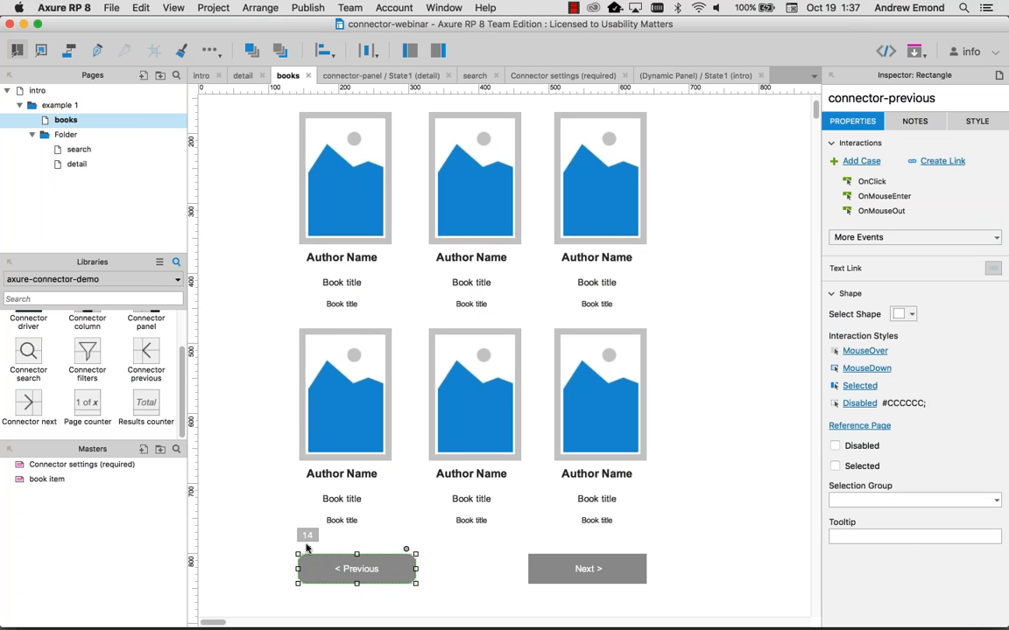
left_click(263, 543)
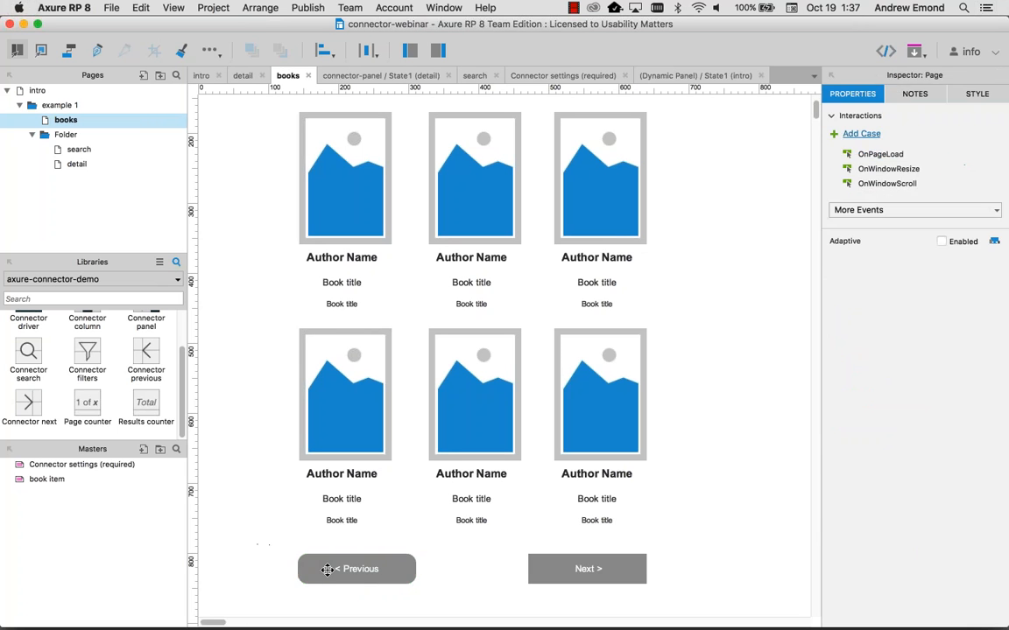
left_click(328, 569)
left_click(284, 536)
left_click(333, 569)
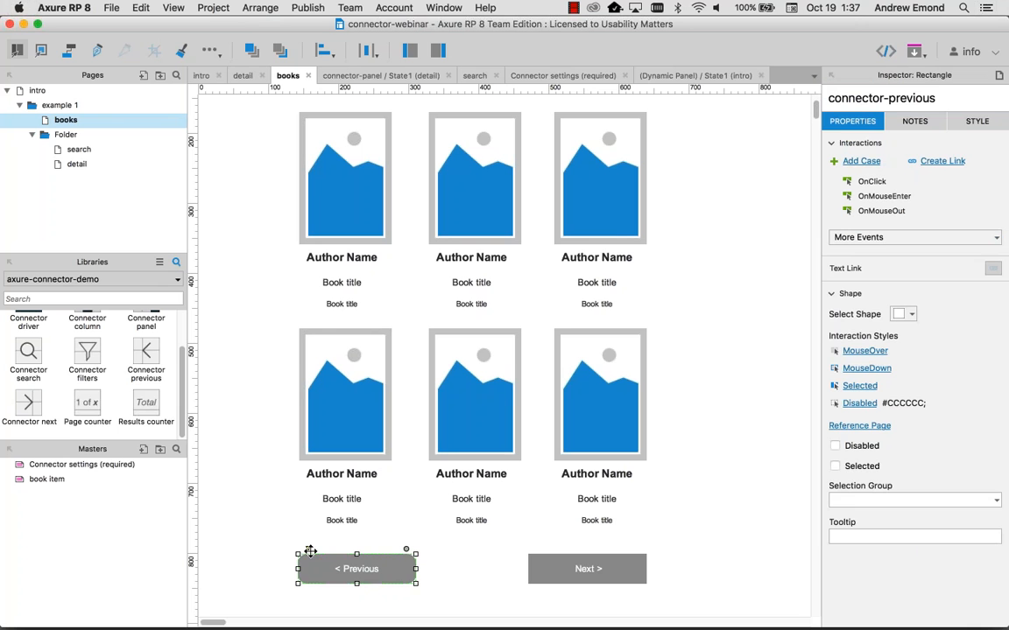
left_click_drag(307, 549, 302, 549)
Step: Select the Next button and open its Disabled interaction style
left_click(580, 557)
left_click(911, 98)
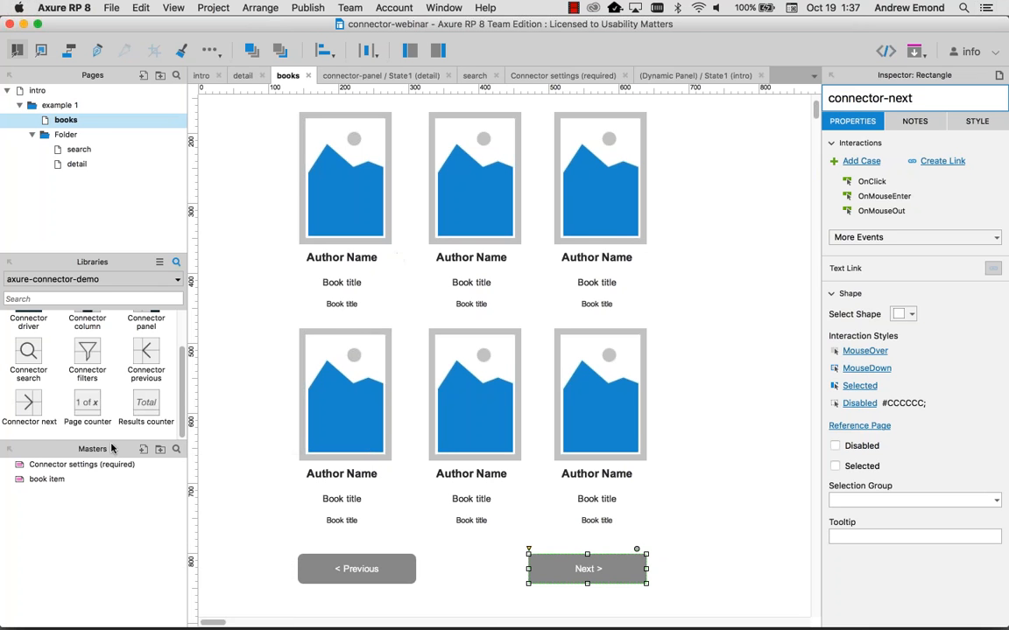
left_click_drag(183, 380, 181, 411)
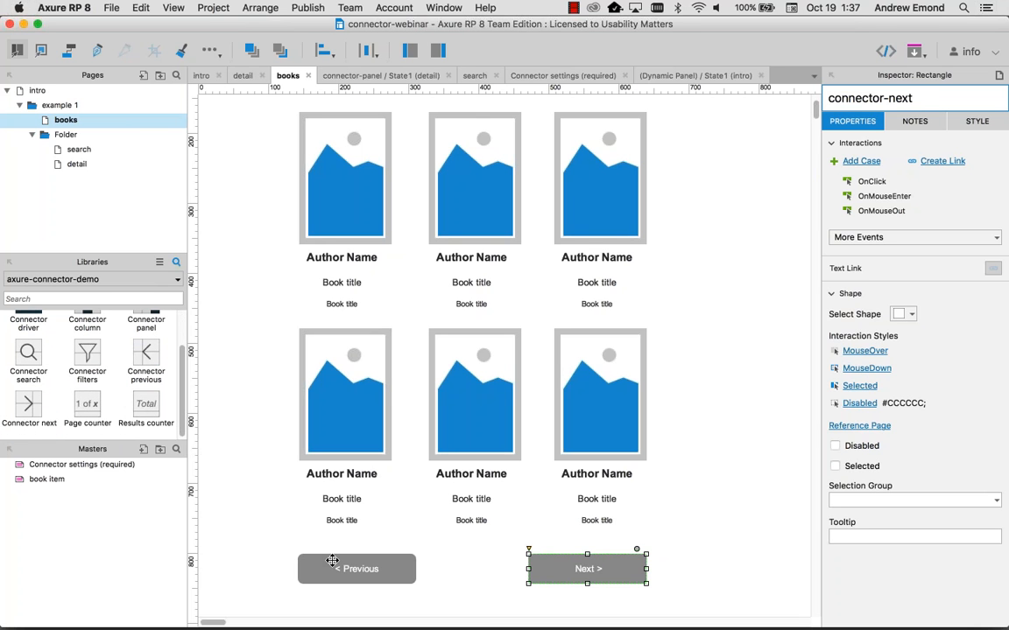
left_click(332, 560)
left_click(585, 568)
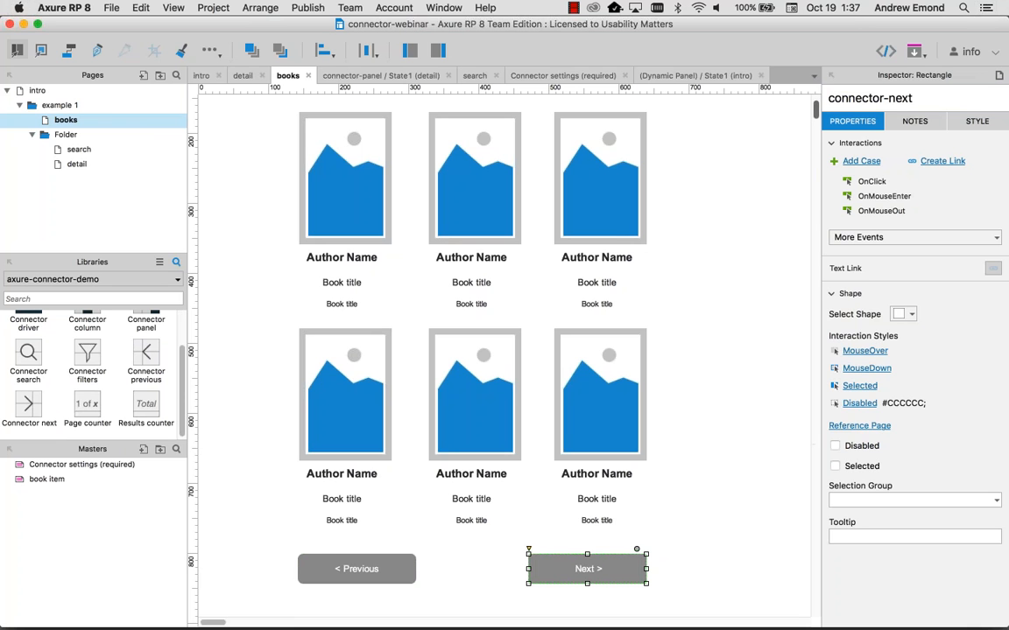
left_click(865, 403)
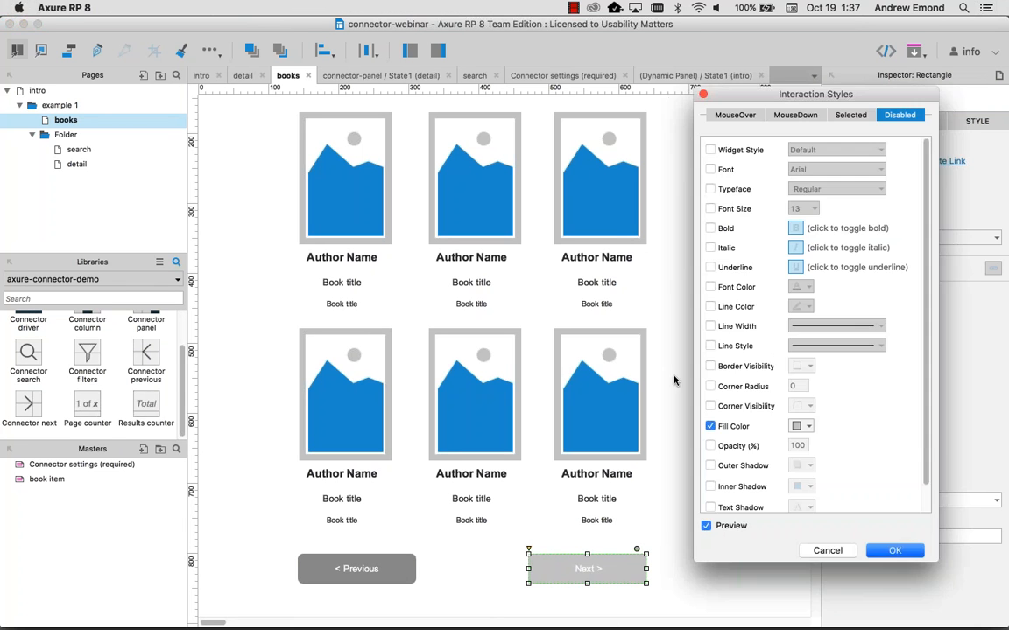
Step: Set the Next button's disabled fill color to white (#FFFFFF)
left_click(798, 427)
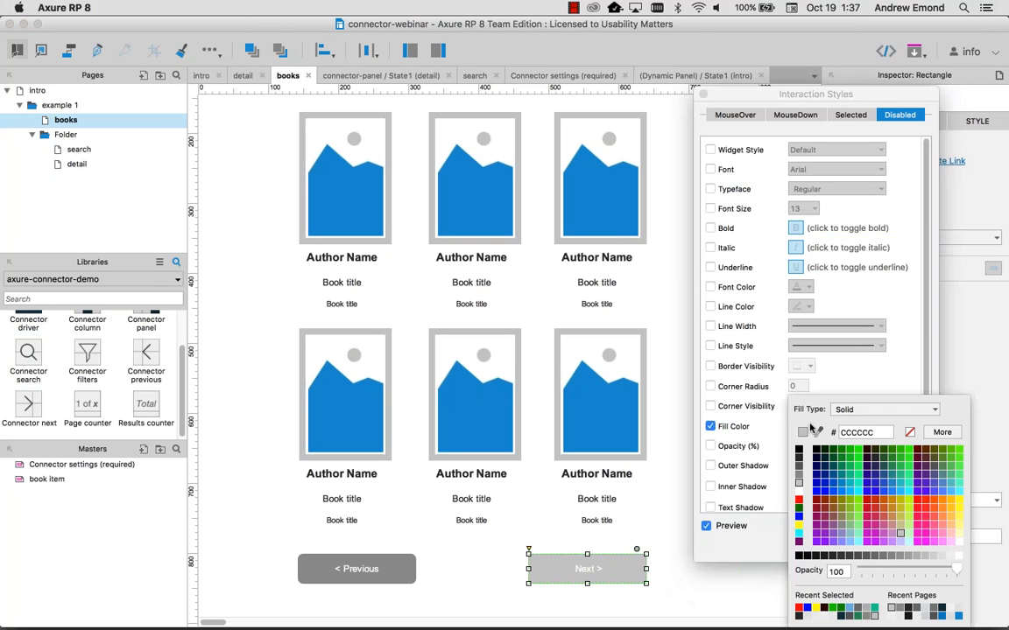
left_click(799, 492)
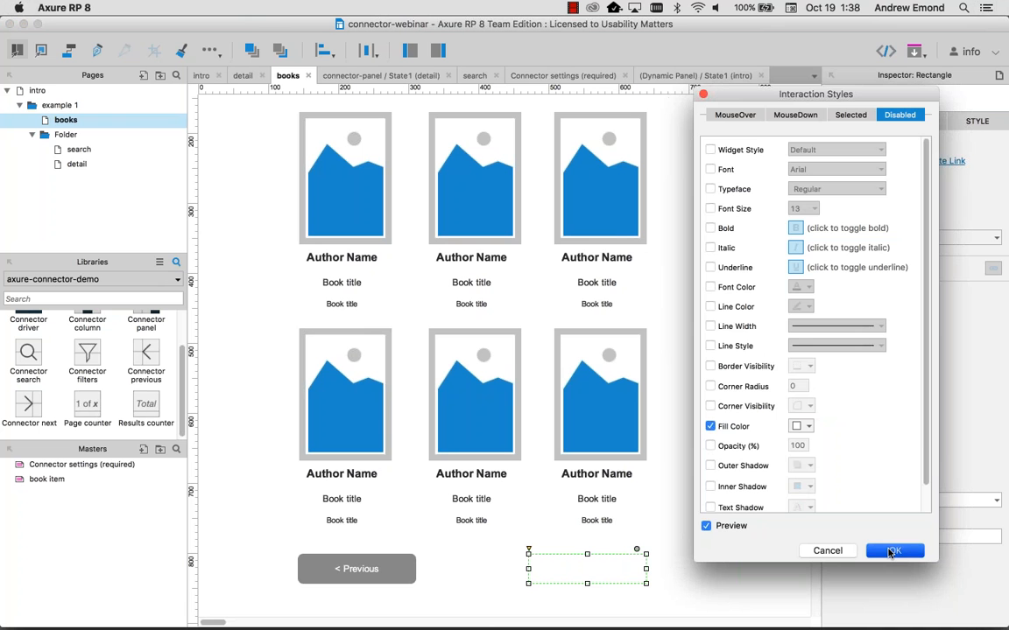
left_click(892, 550)
Step: Give the Previous button the same white disabled fill
left_click(357, 569)
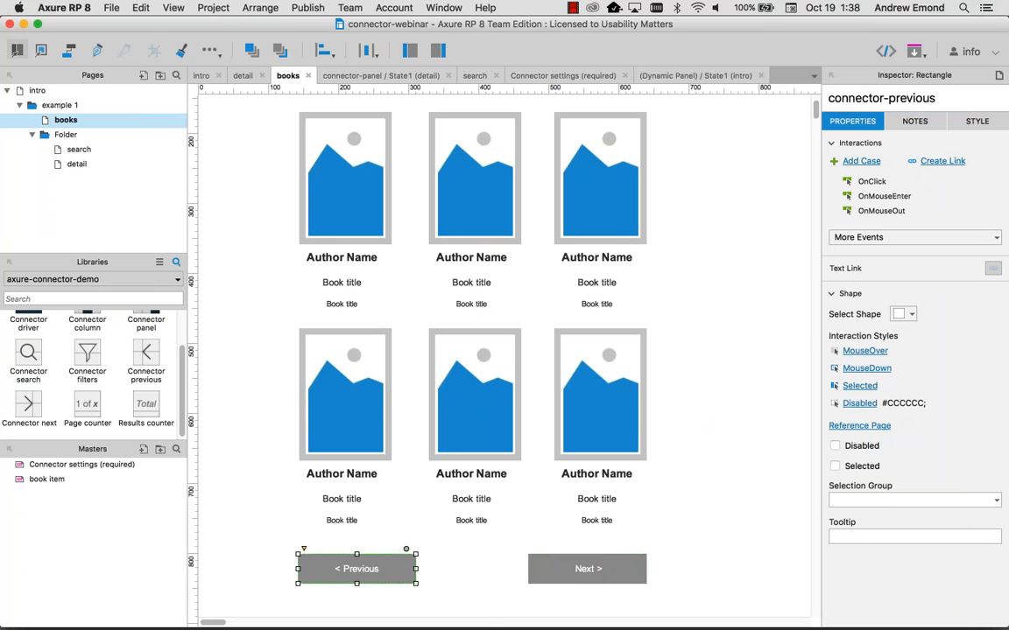
left_click(859, 403)
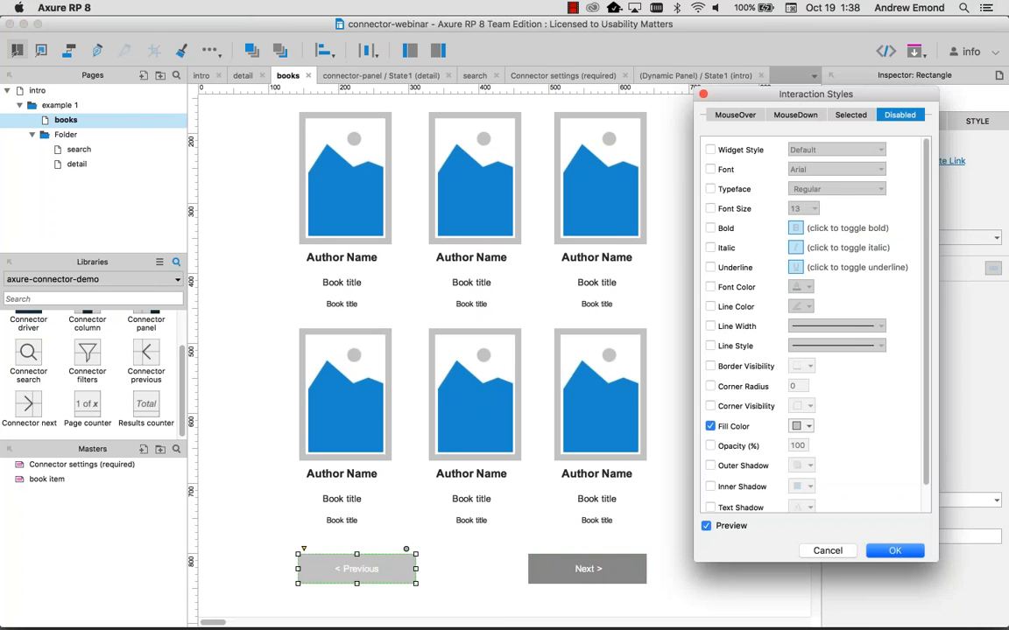
left_click(803, 426)
left_click(810, 432)
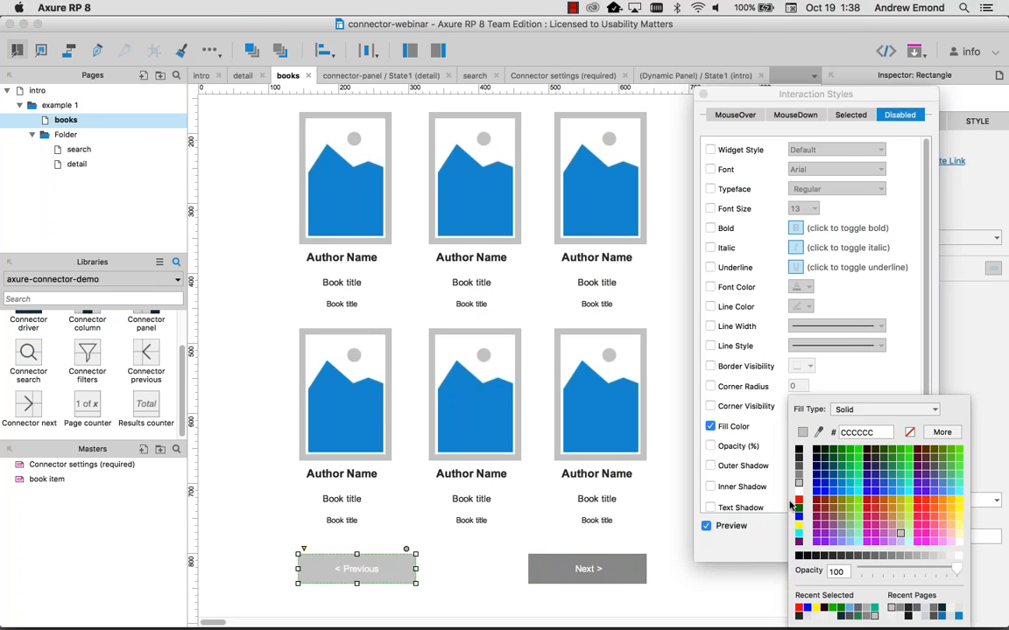
left_click(707, 448)
left_click(896, 551)
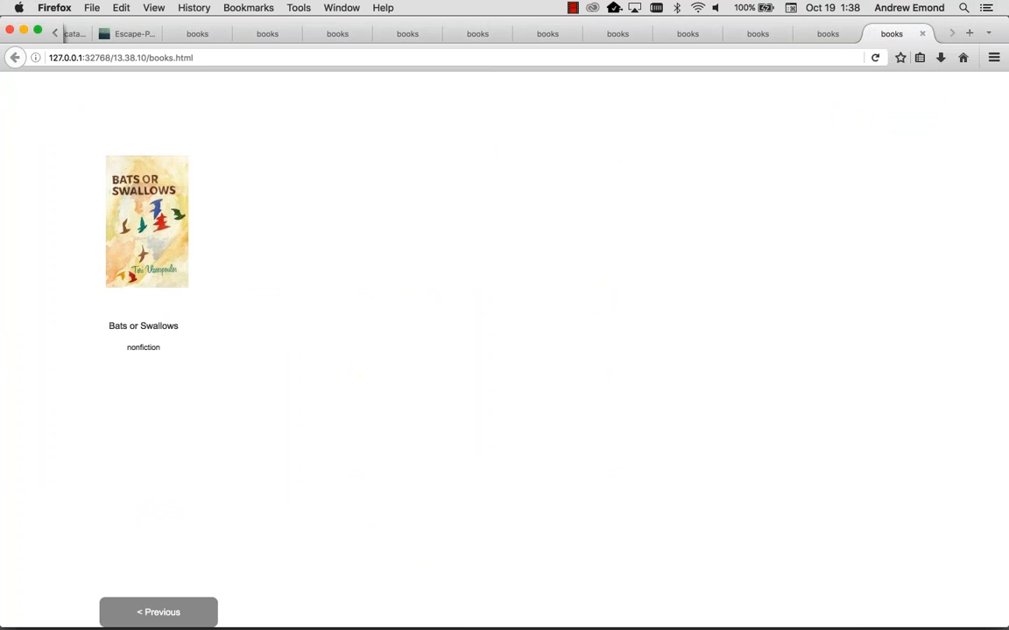
Step: Place the 'page # of #' and '# results' counters above the book grid, then preview
key("super+Tab")
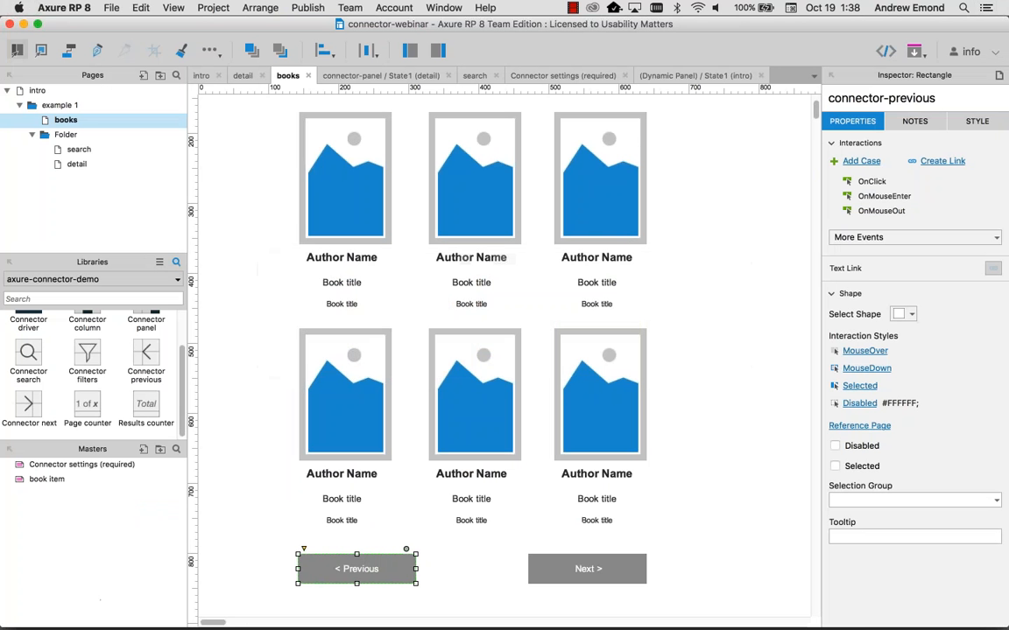
scroll(687, 573, "up", 2)
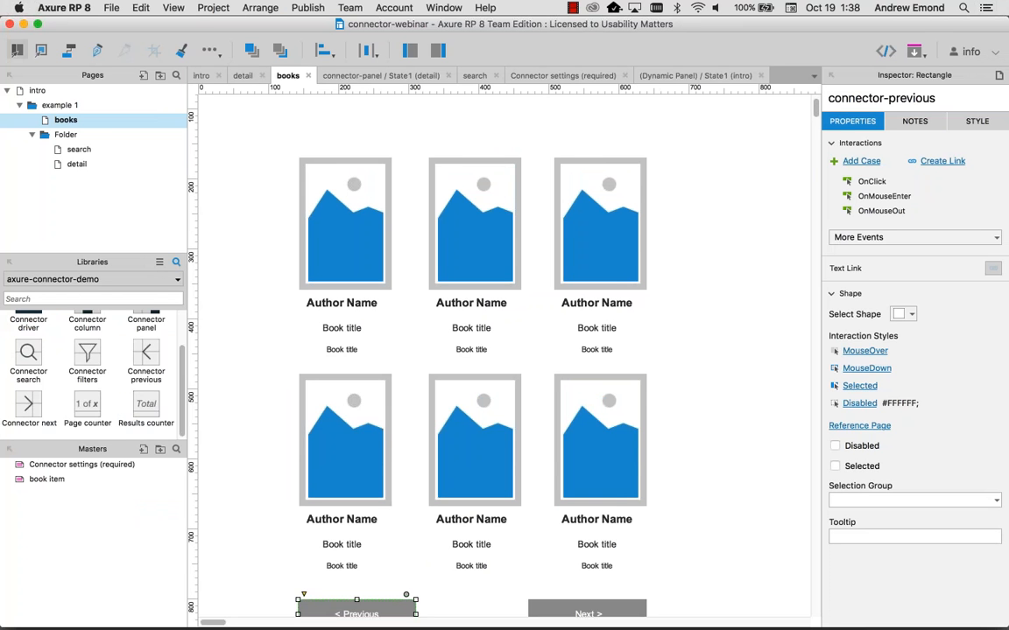
left_click_drag(183, 389, 181, 408)
left_click_drag(85, 408, 306, 140)
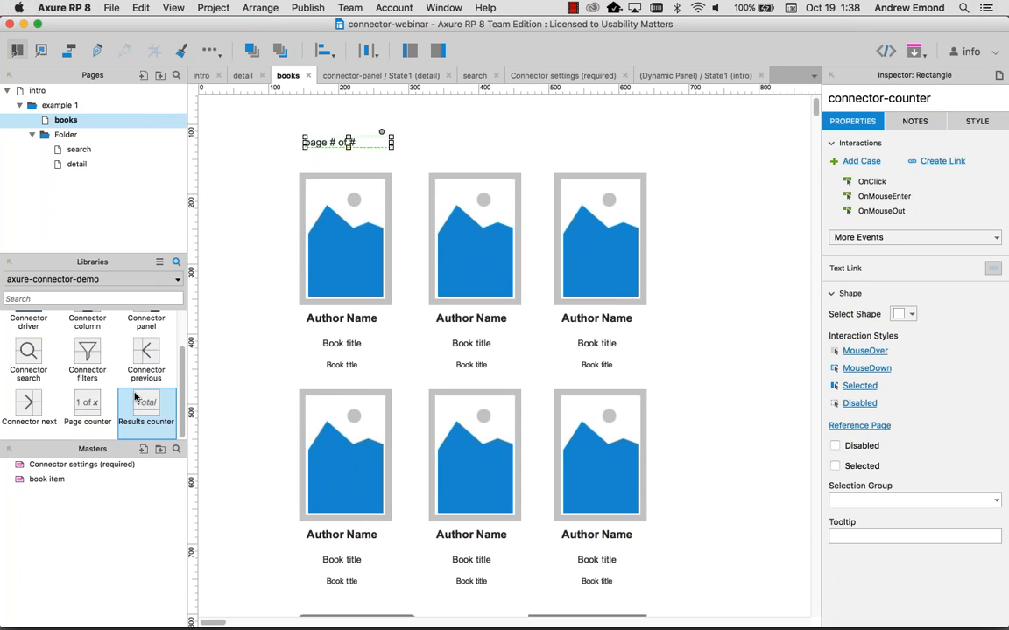
left_click_drag(136, 398, 563, 163)
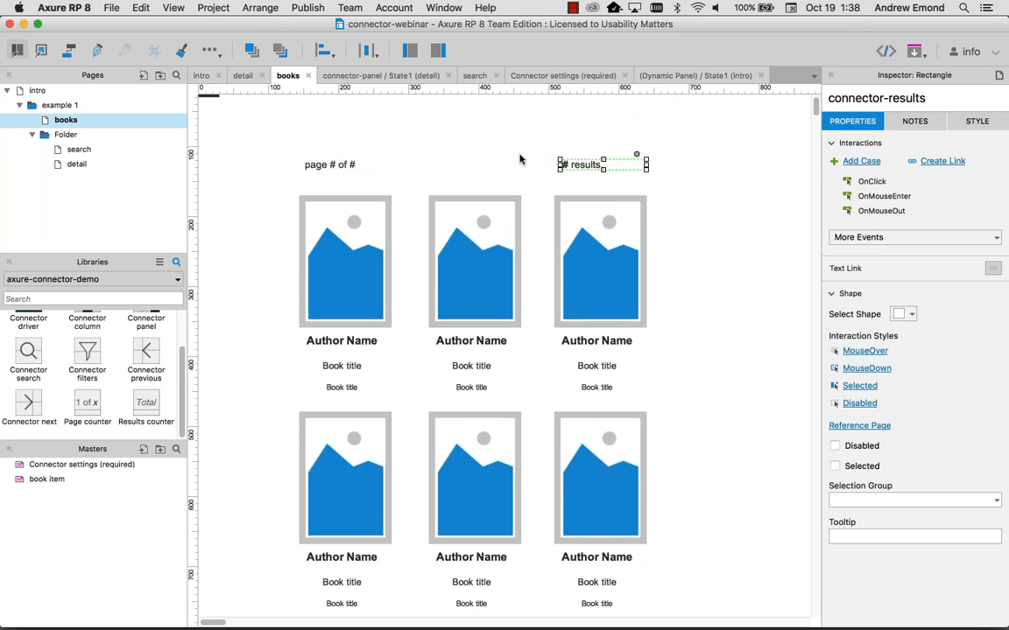
key("super+period")
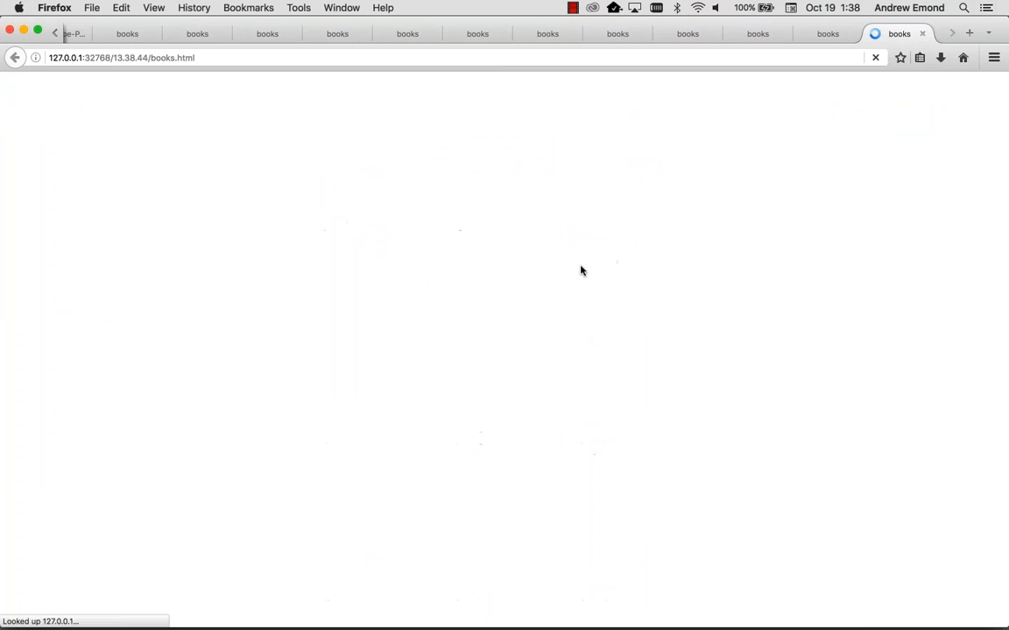
Step: Check the 'Page 3 of 4' and '19 results' counters, close two old books tabs, return to Axure
scroll(353, 285, "down", 1)
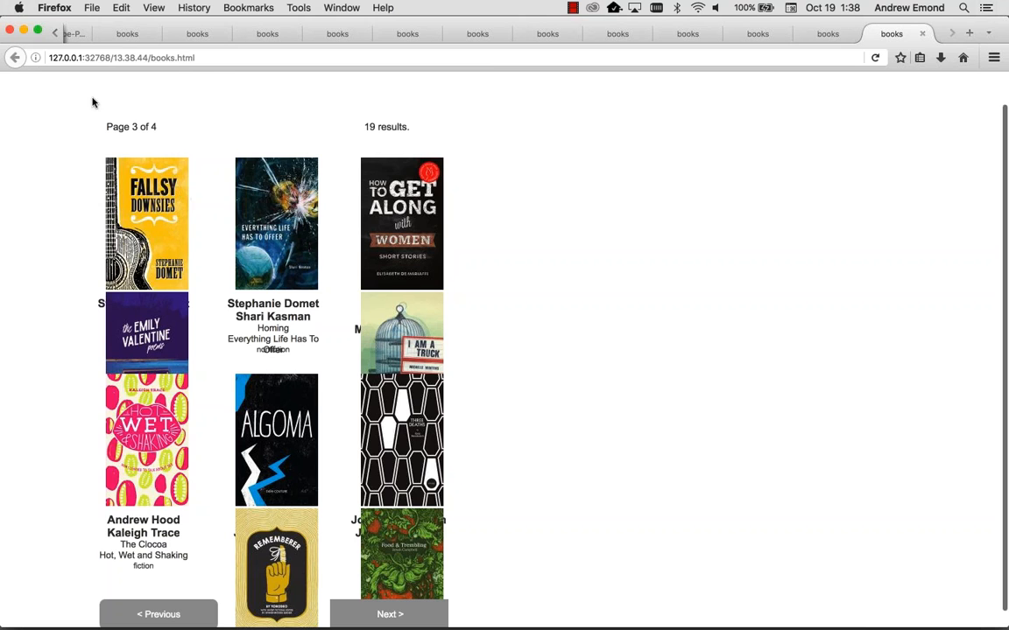
left_click(921, 35)
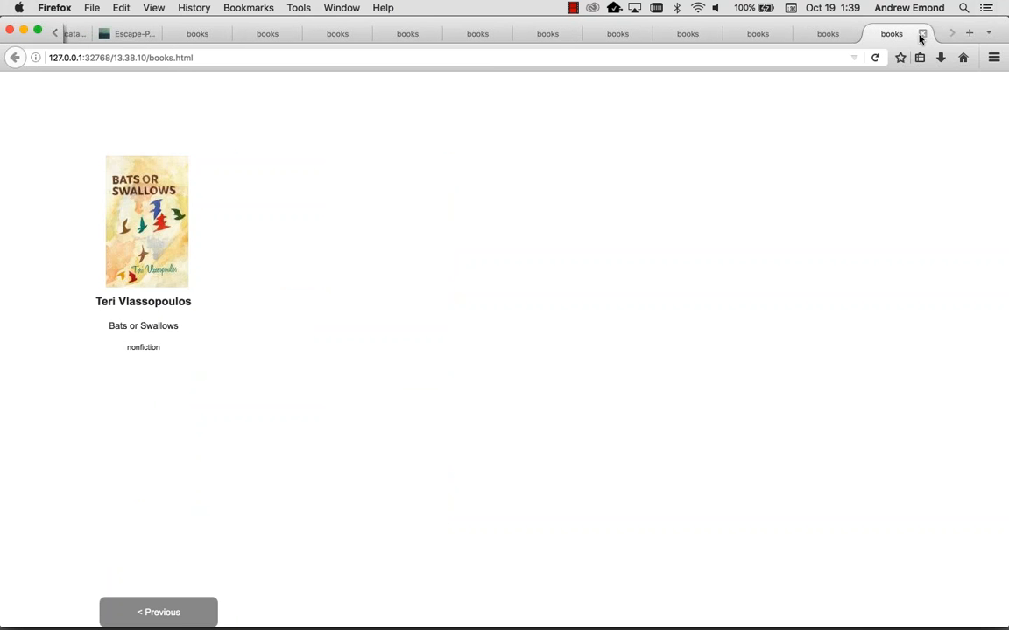
left_click(920, 35)
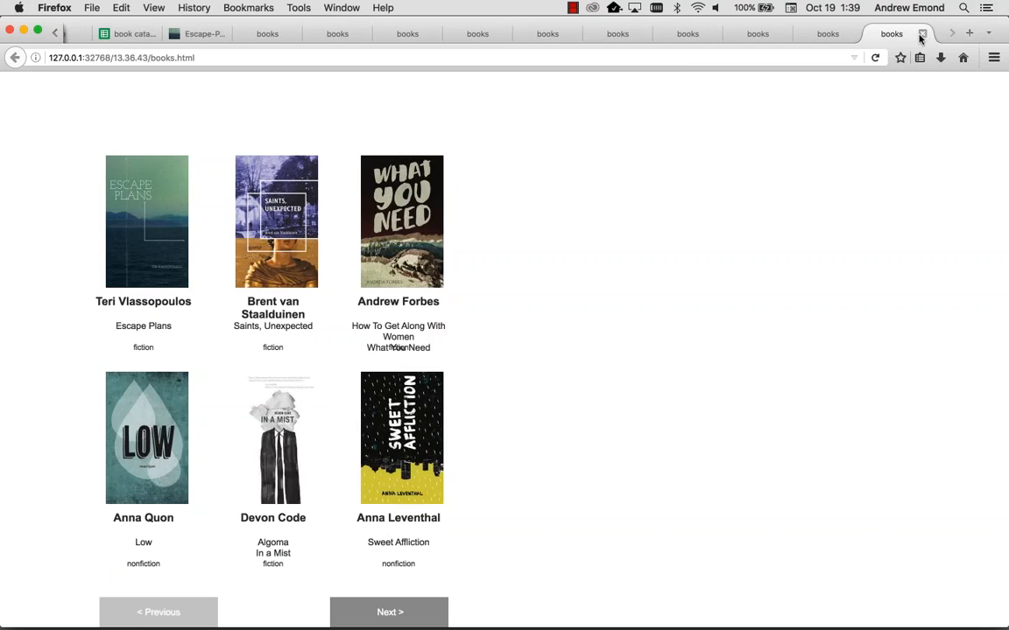
key("super+Tab")
left_click(664, 231)
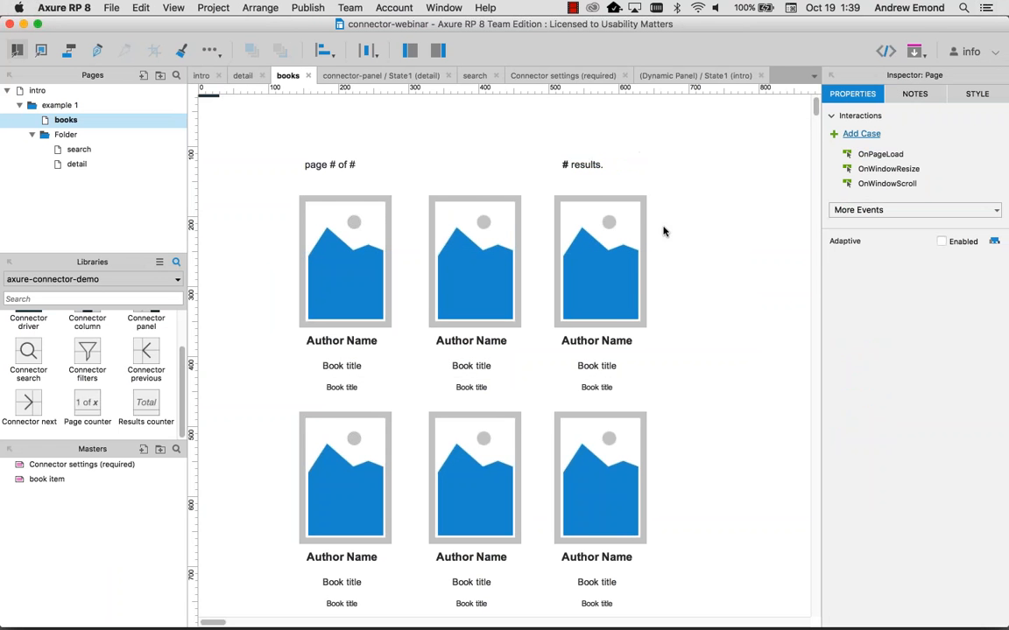
Step: Group the six book items and name the group 'connector-group,query='
scroll(664, 231, "down", 2)
scroll(663, 232, "up", 3)
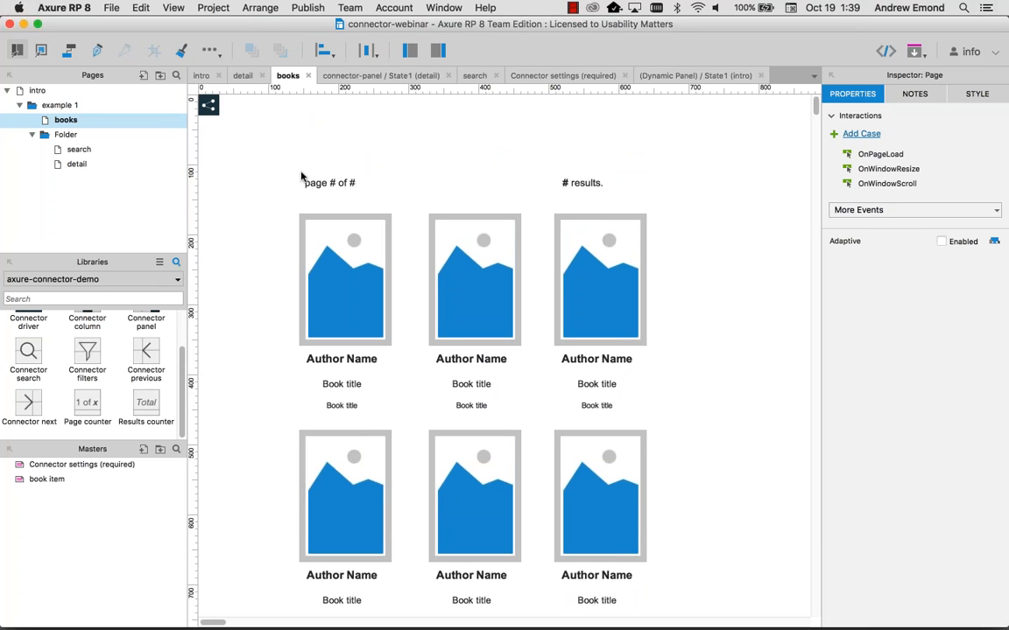
scroll(149, 369, "up", 2)
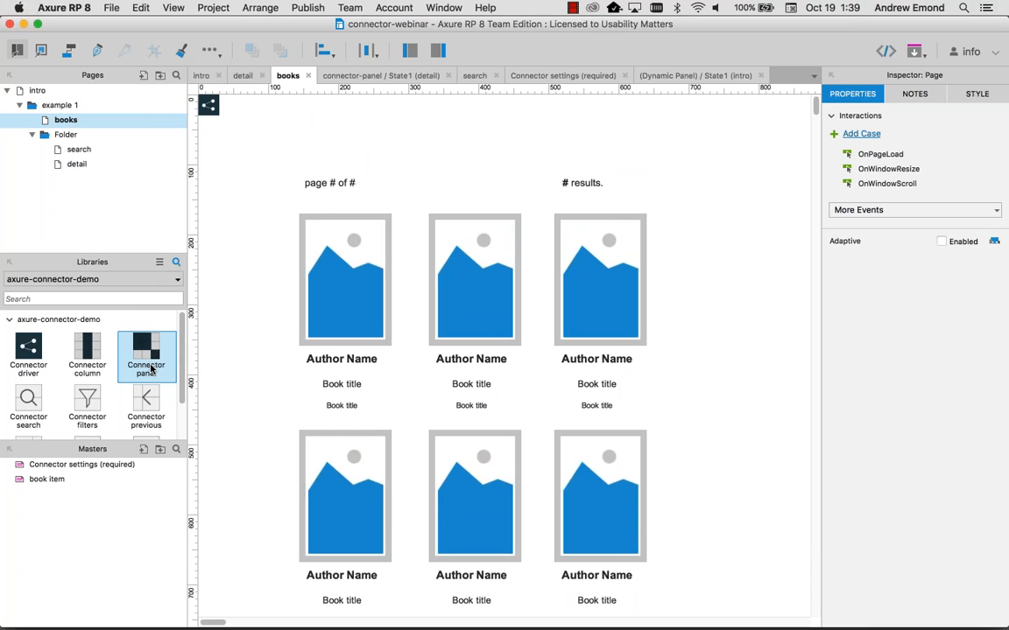
scroll(151, 369, "down", 2)
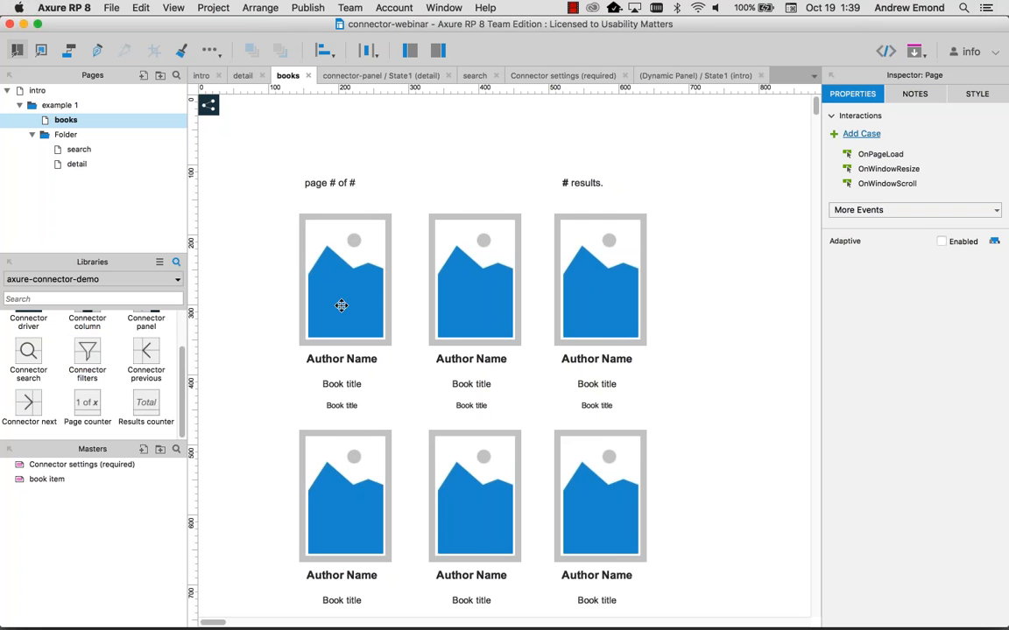
scroll(373, 315, "down", 3)
scroll(373, 315, "down", 1)
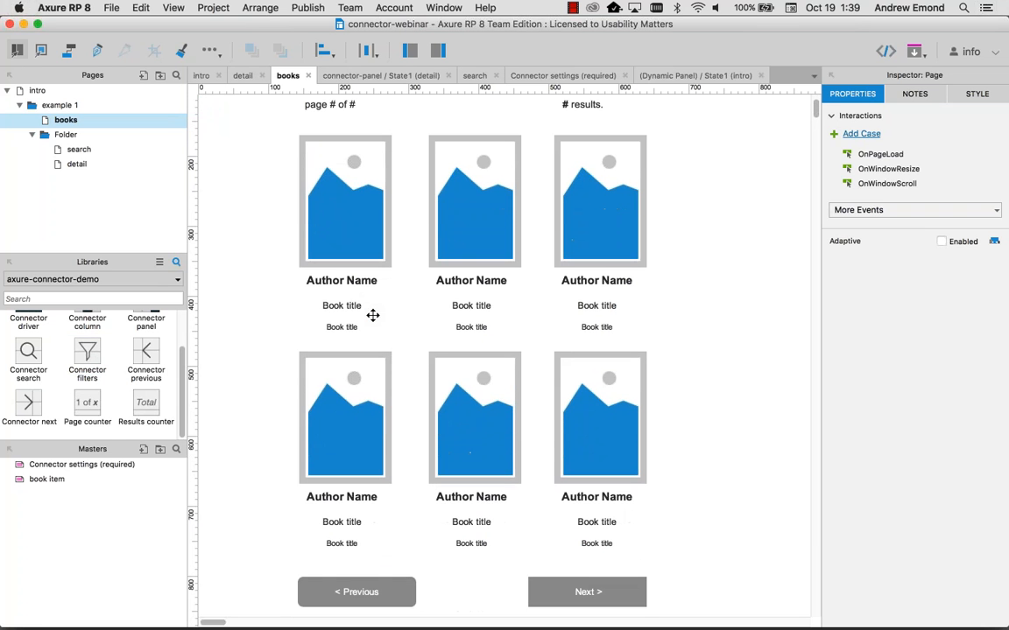
left_click_drag(632, 481, 267, 197)
key("super+g")
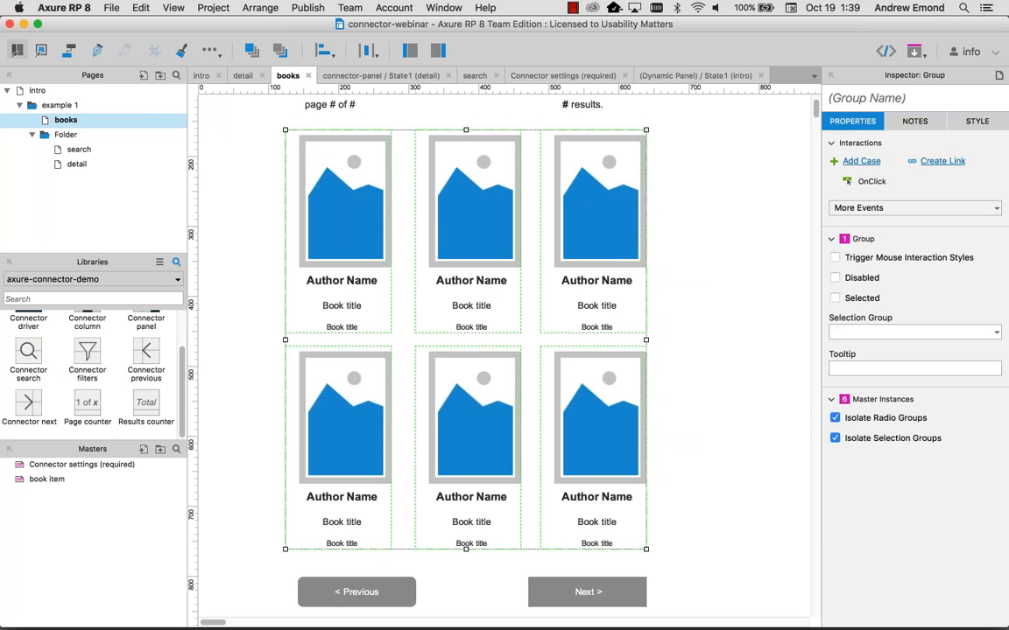
left_click(914, 99)
type("connect")
type("or-grou")
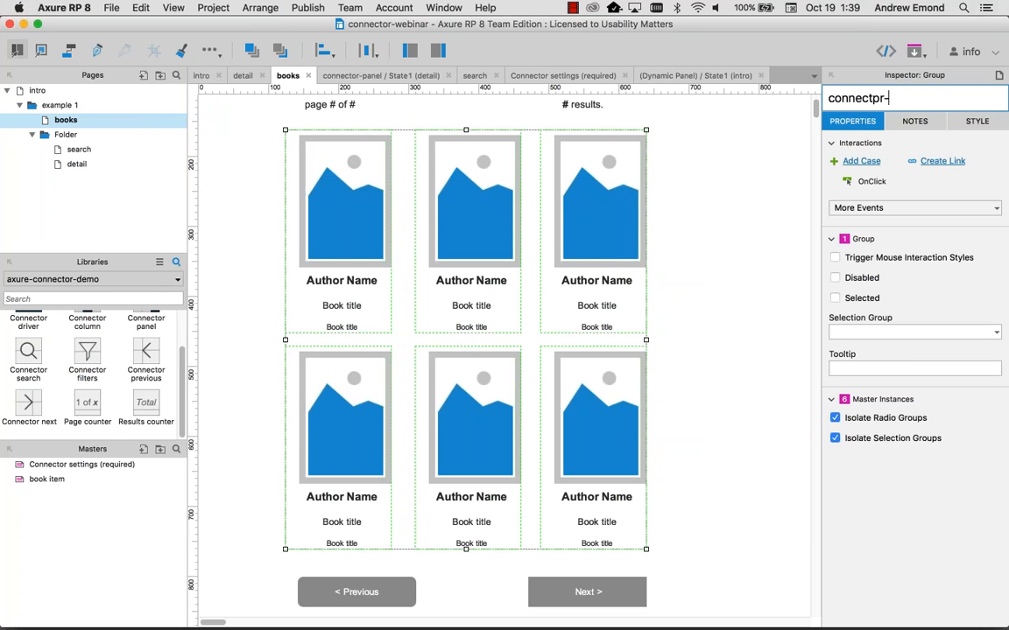
type("p,query=")
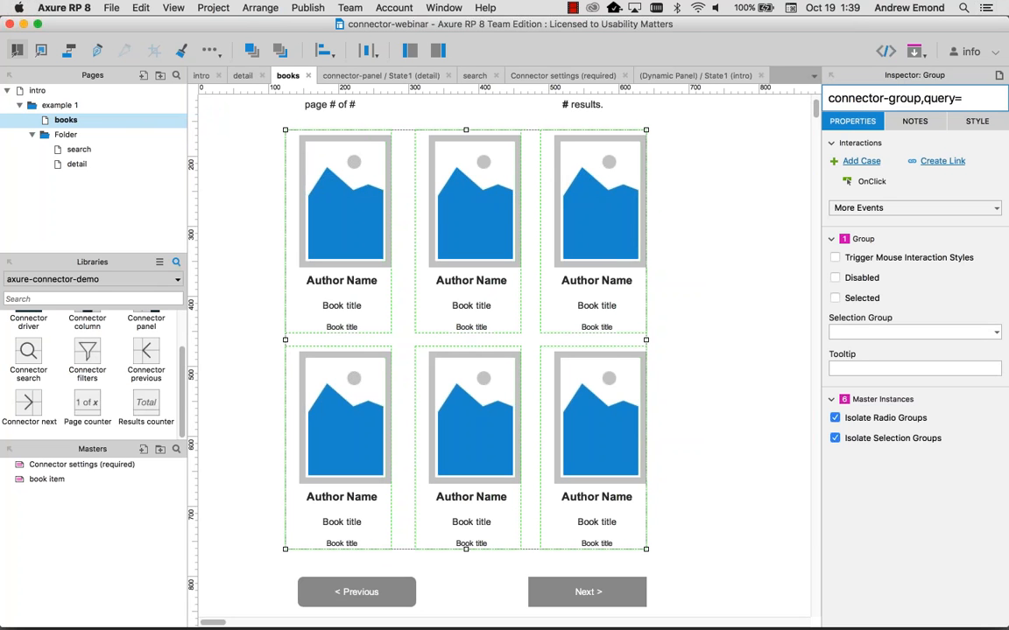
key("super+a")
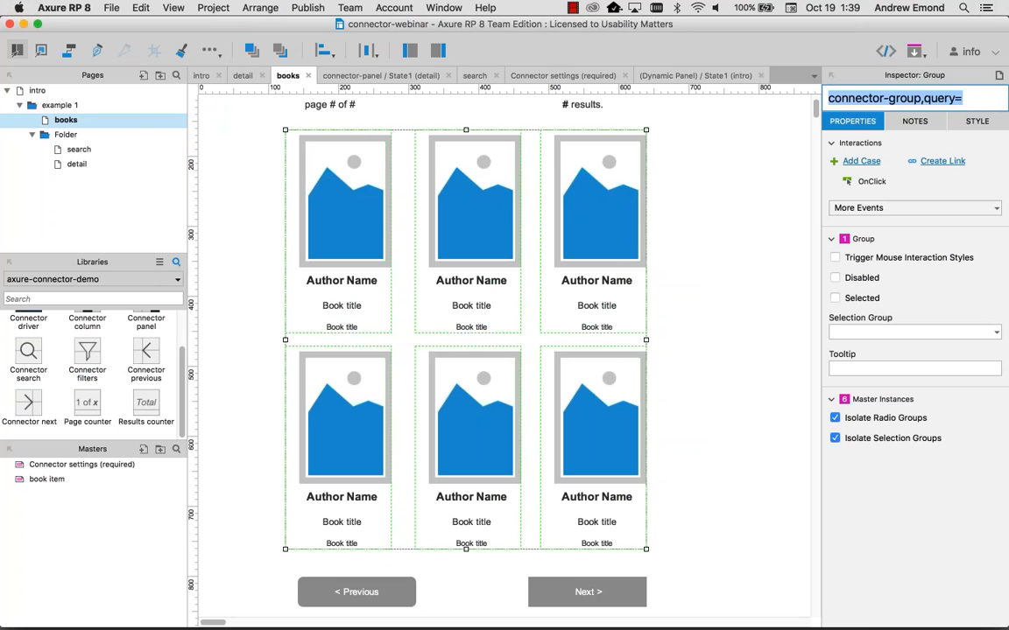
left_click(691, 343)
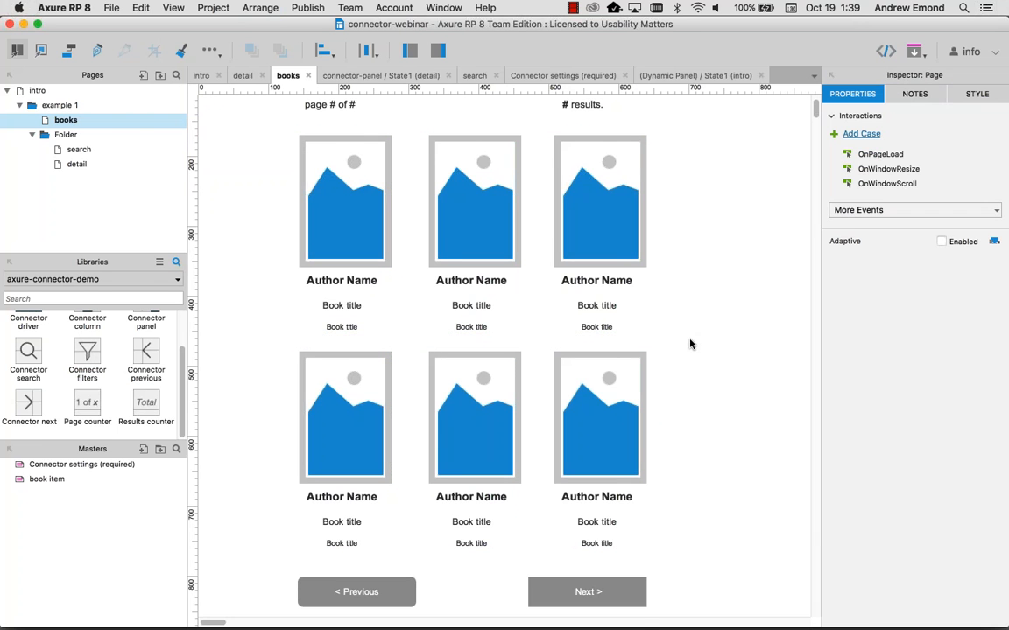
Step: Select the six book items in the grid on the canvas
scroll(691, 342, "up", 2)
left_click(639, 277)
key("super+shift+g")
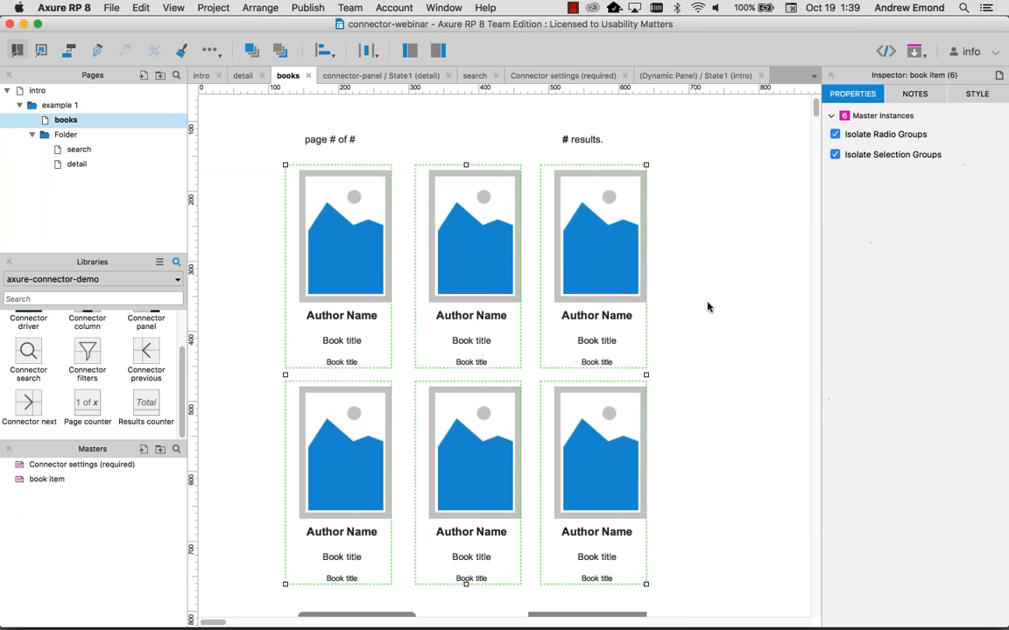
scroll(709, 307, "up", 1)
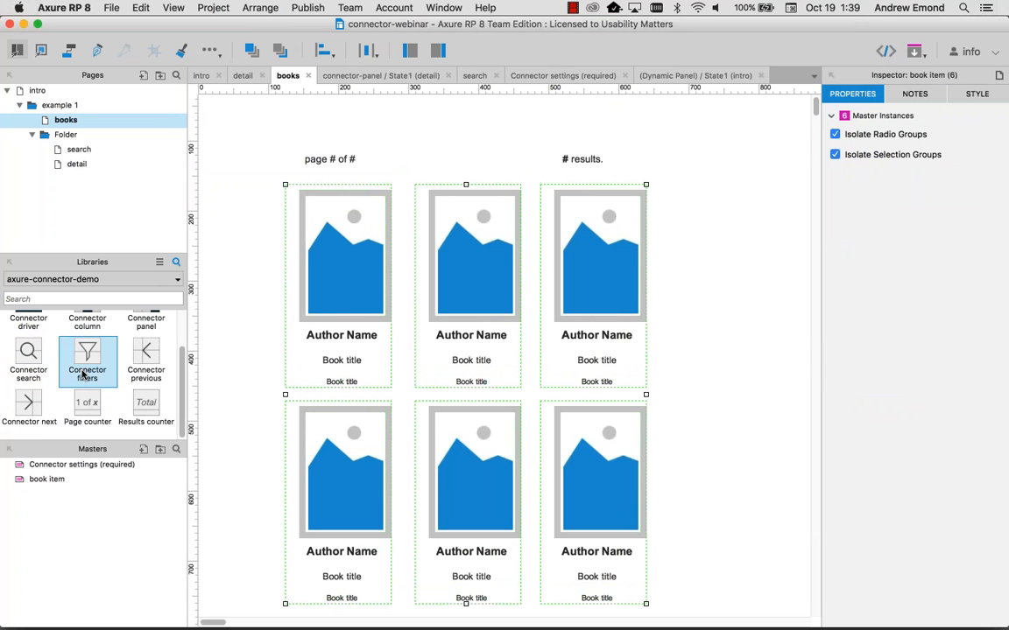
Step: Place a Connector filters button set above the page counter
left_click_drag(88, 359, 286, 122)
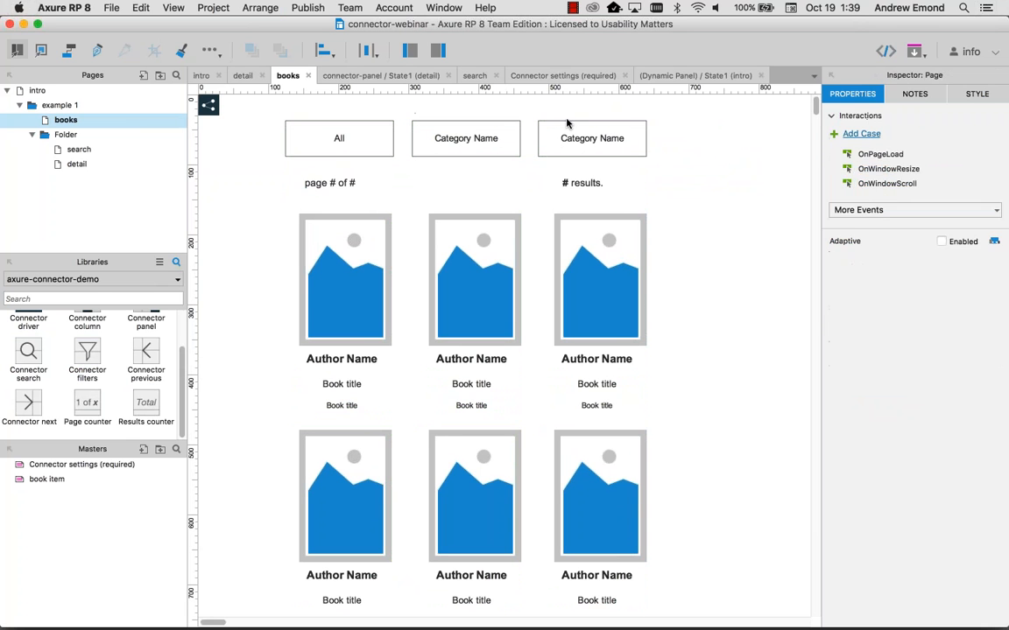
left_click(570, 129)
left_click_drag(539, 115, 536, 116)
left_click(604, 169)
left_click(604, 149)
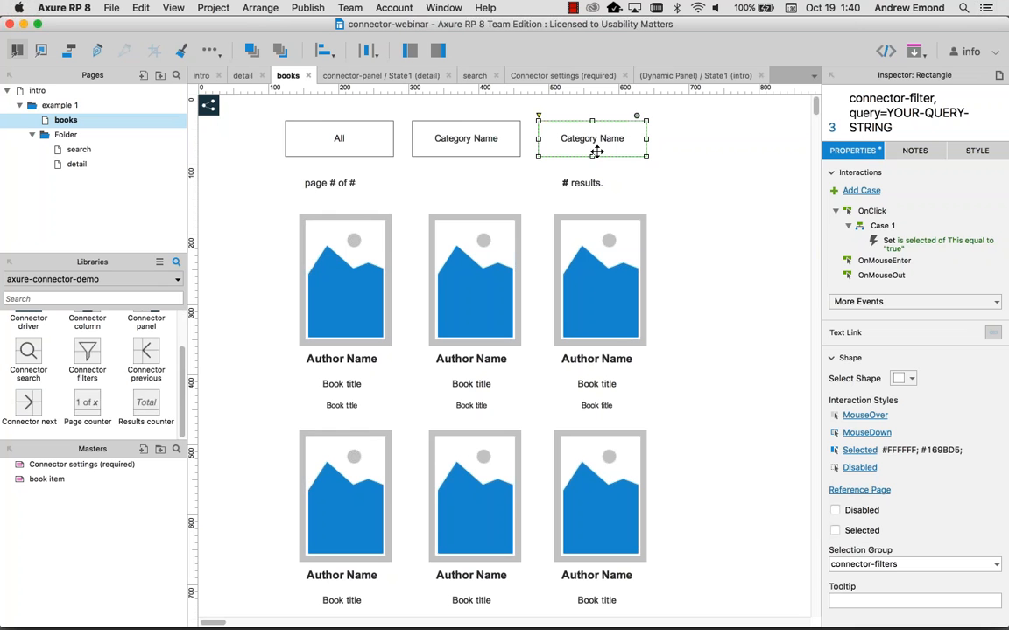
Step: Relabel the middle and third filter rectangles 'Fiction' and 'Non-fiction'
left_click(477, 142)
double_click(475, 139)
type("Fu")
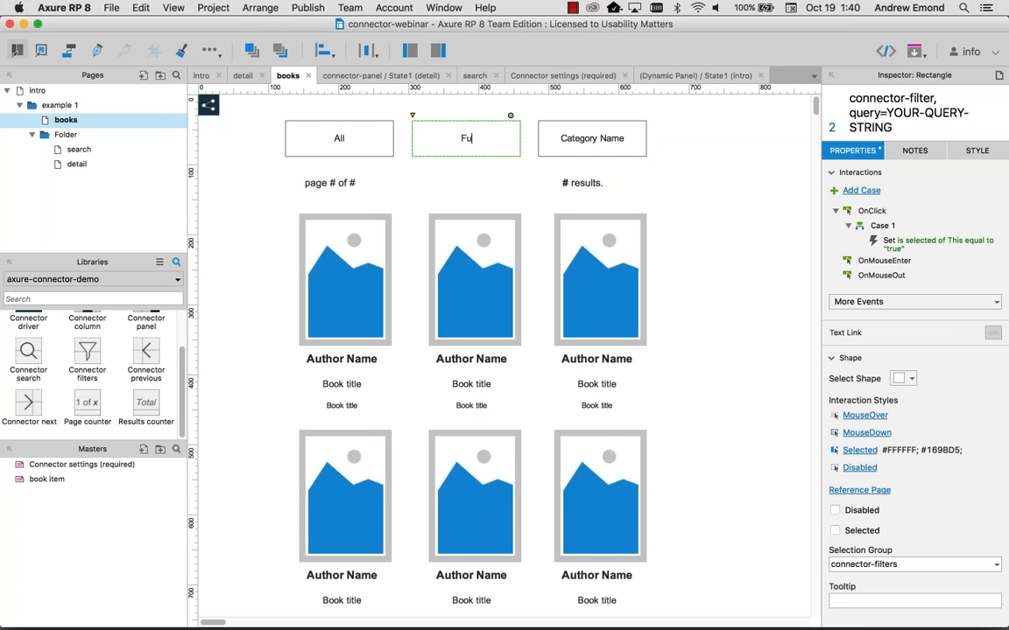
type("ction")
double_click(581, 139)
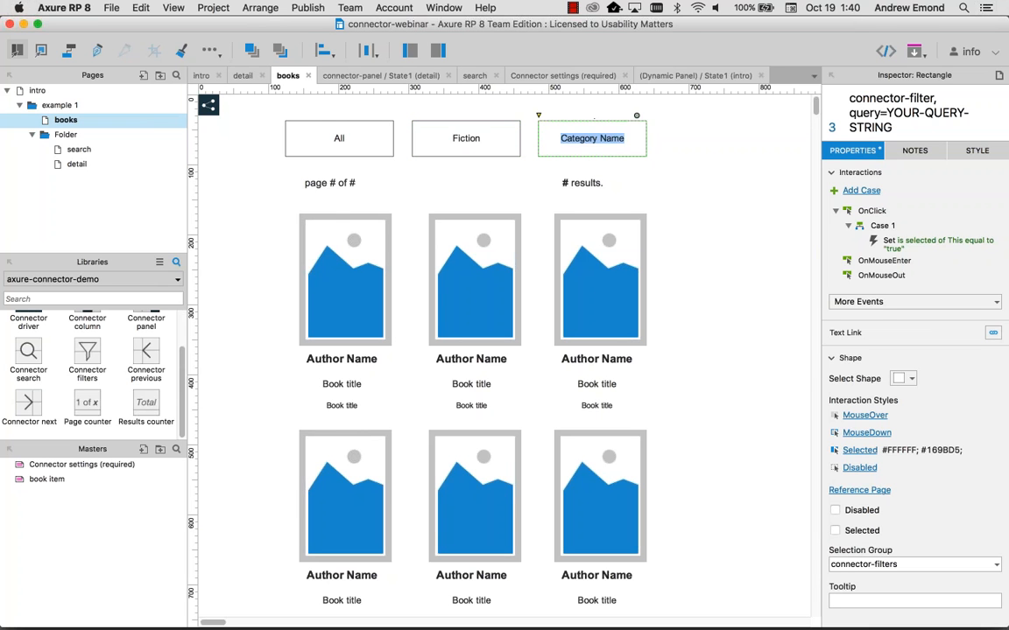
type("Non-fc")
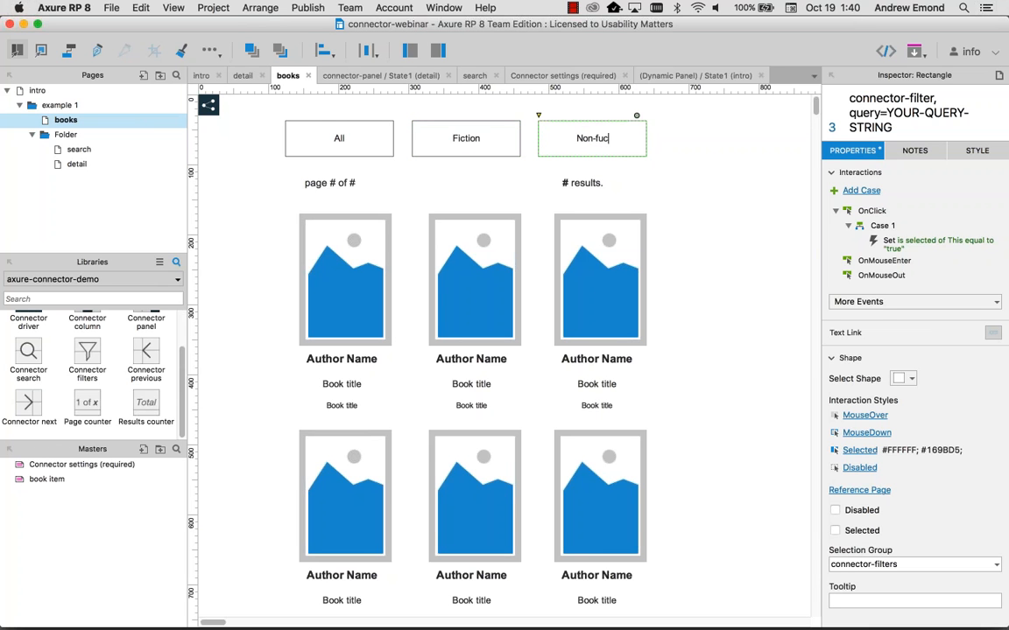
key("BackSpace")
type("iction")
left_click(685, 192)
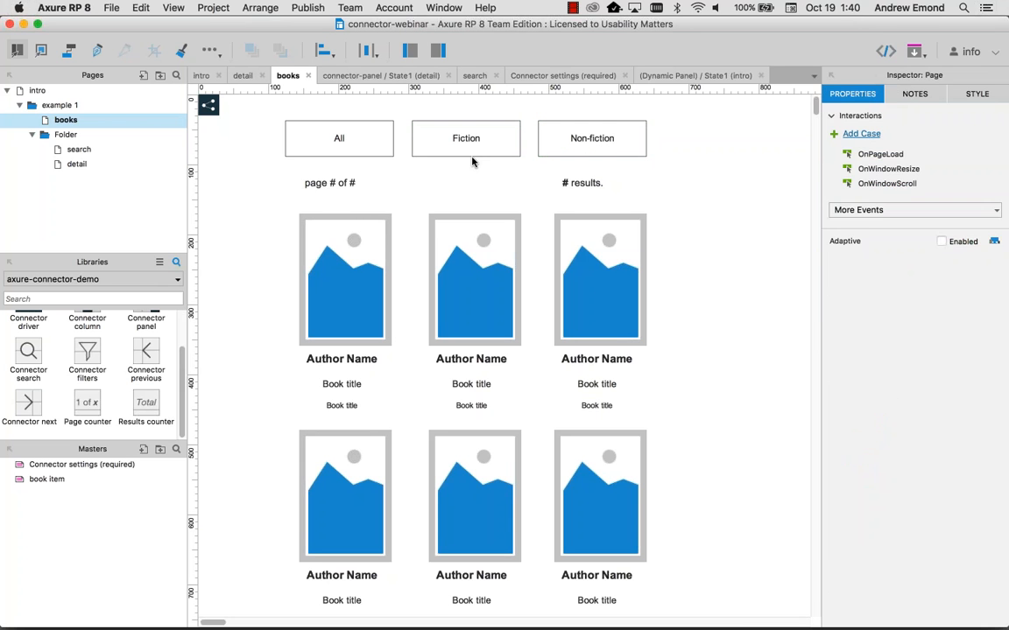
Step: Name the Fiction button's query 'category equals fiction'
left_click(429, 144)
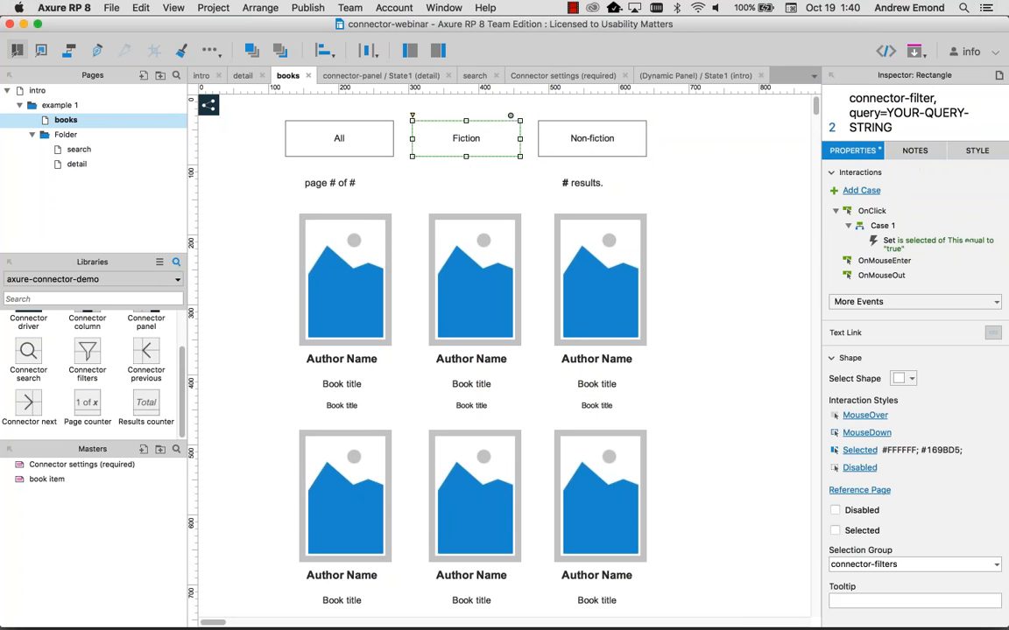
left_click(876, 112)
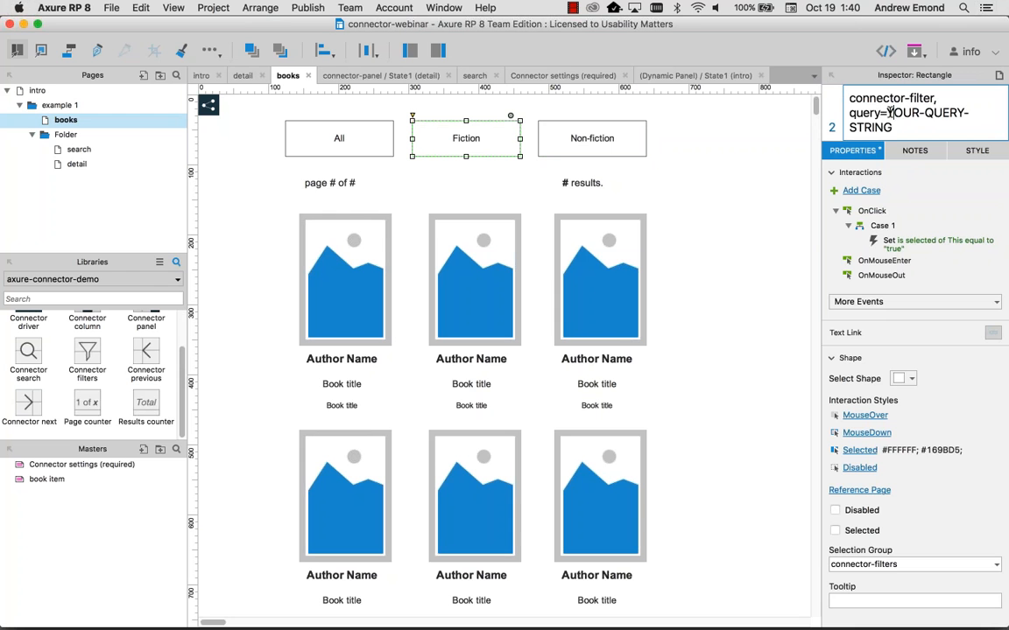
left_click_drag(891, 113, 893, 130)
key("BackSpace")
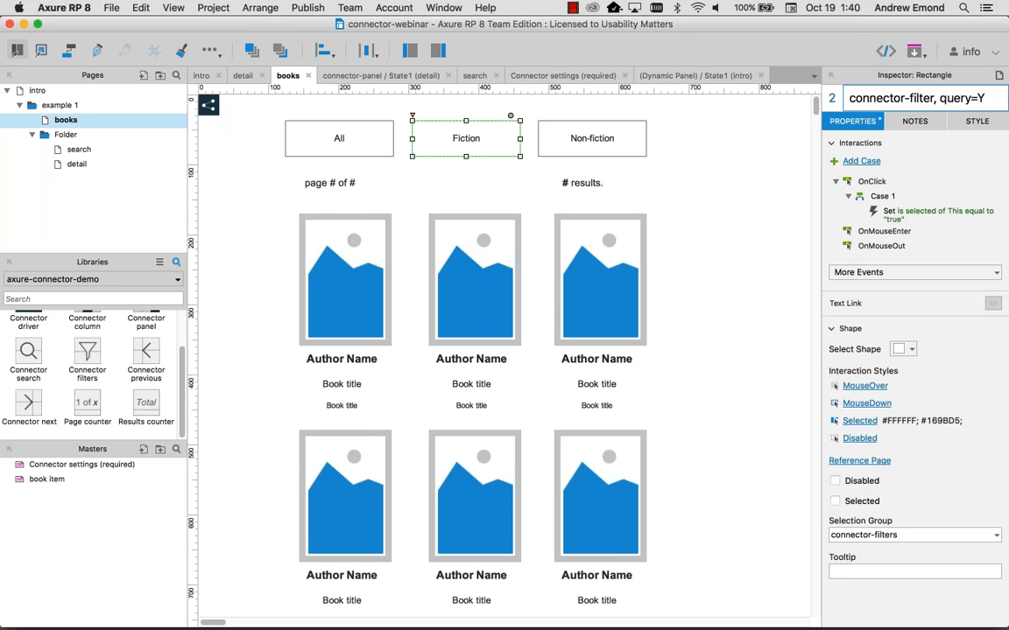
key("BackSpace")
type("category ")
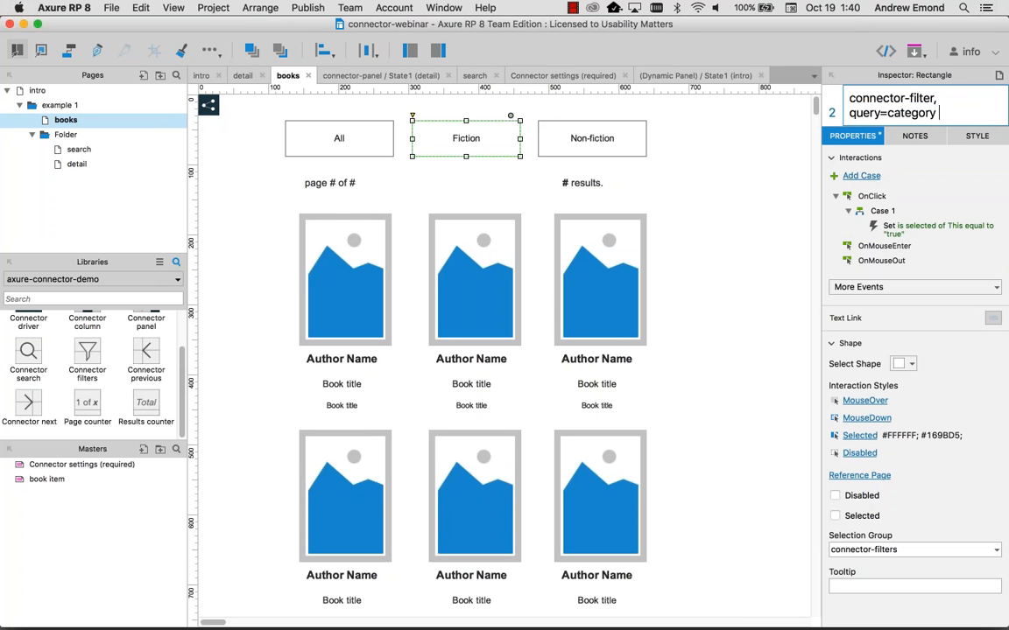
type("equals fiction")
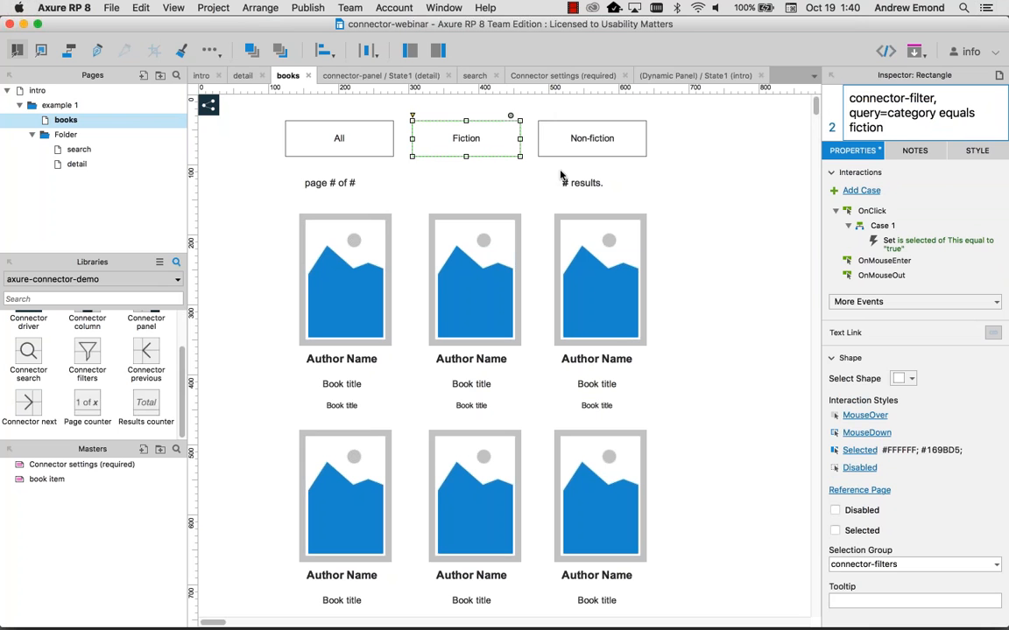
Step: Name the Non-fiction button's query 'category equals nonfiction', then preview
left_click(580, 145)
left_click_drag(912, 113, 892, 128)
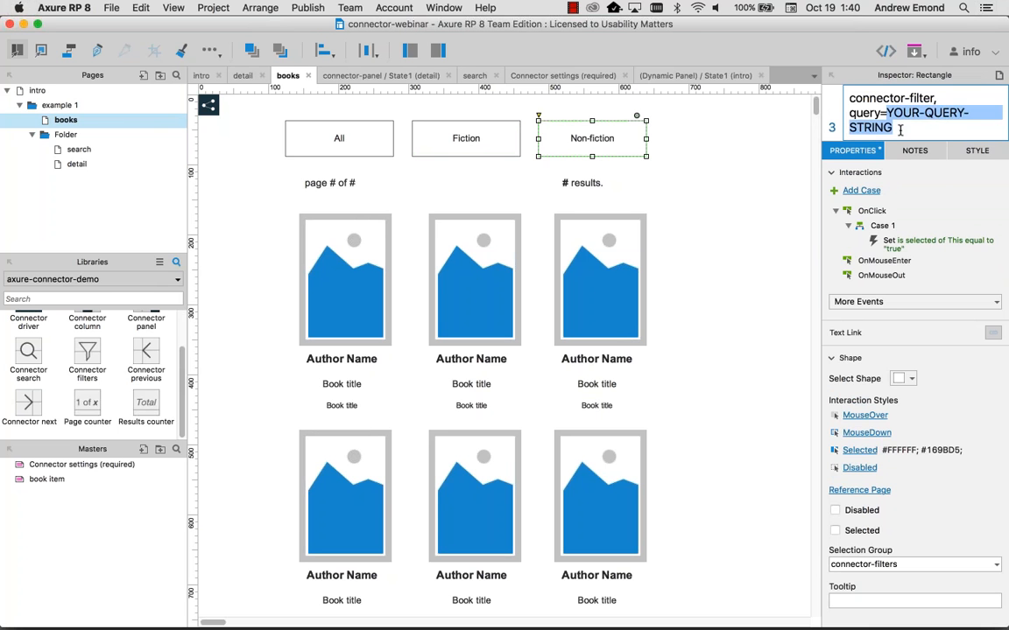
type("category ")
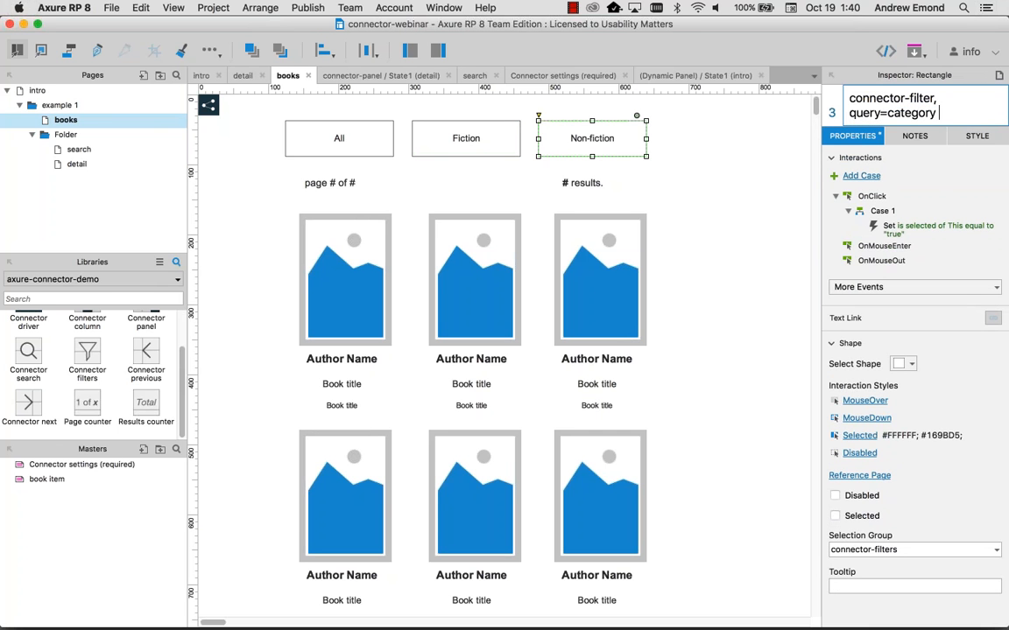
type("equals nonfiction")
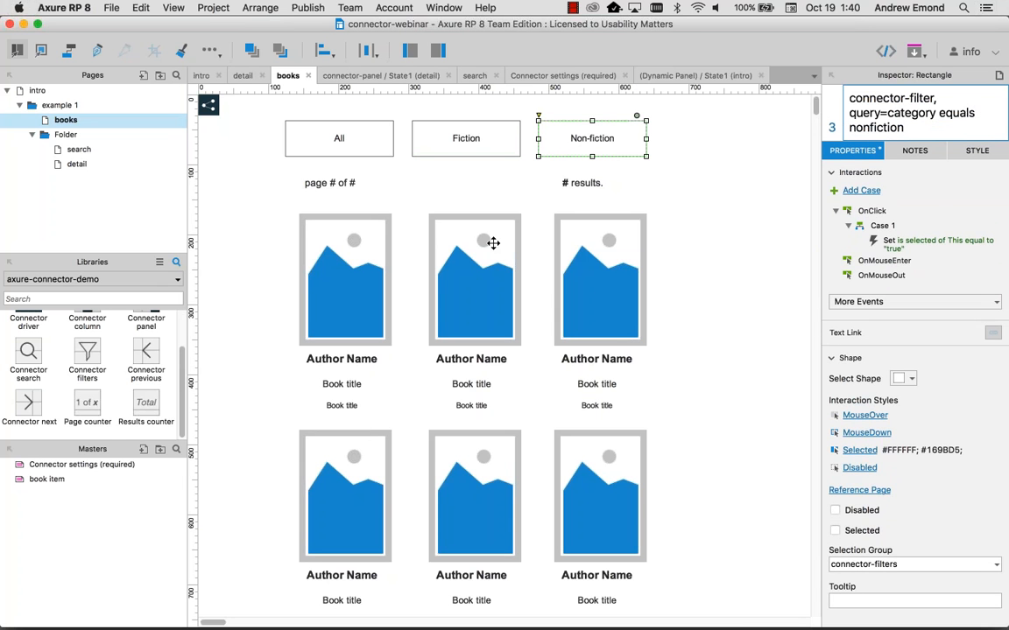
left_click(666, 185)
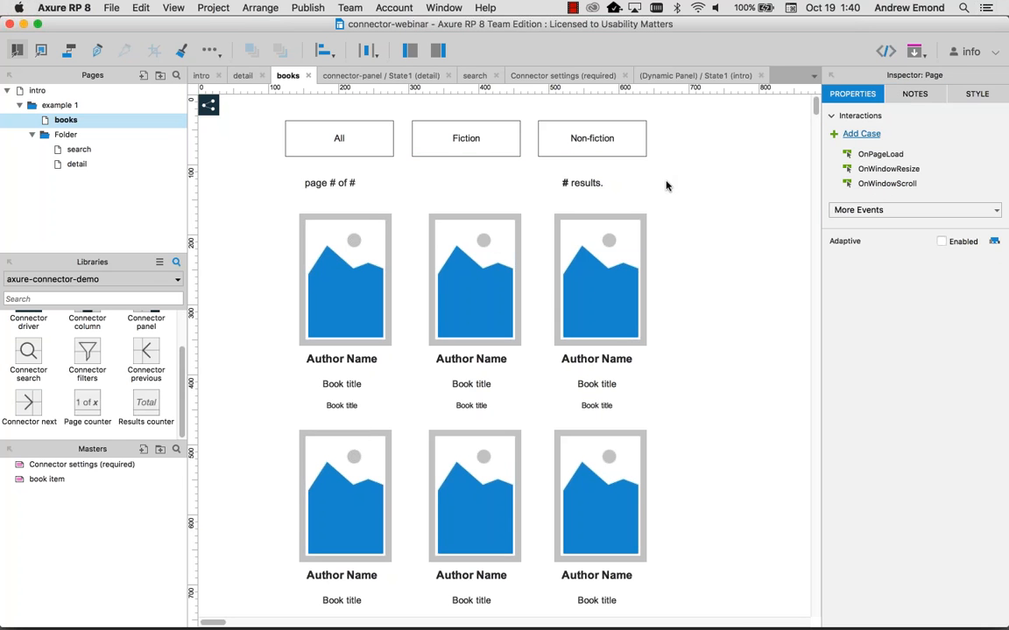
key("F5")
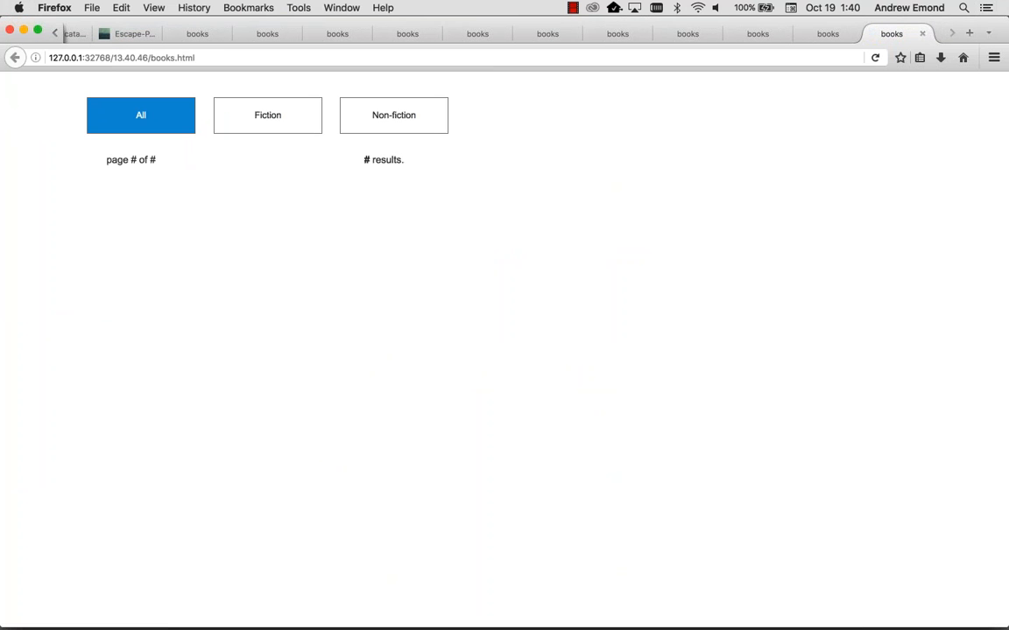
Step: Filter to Fiction and page to its second page and back to the first
scroll(498, 252, "down", 1)
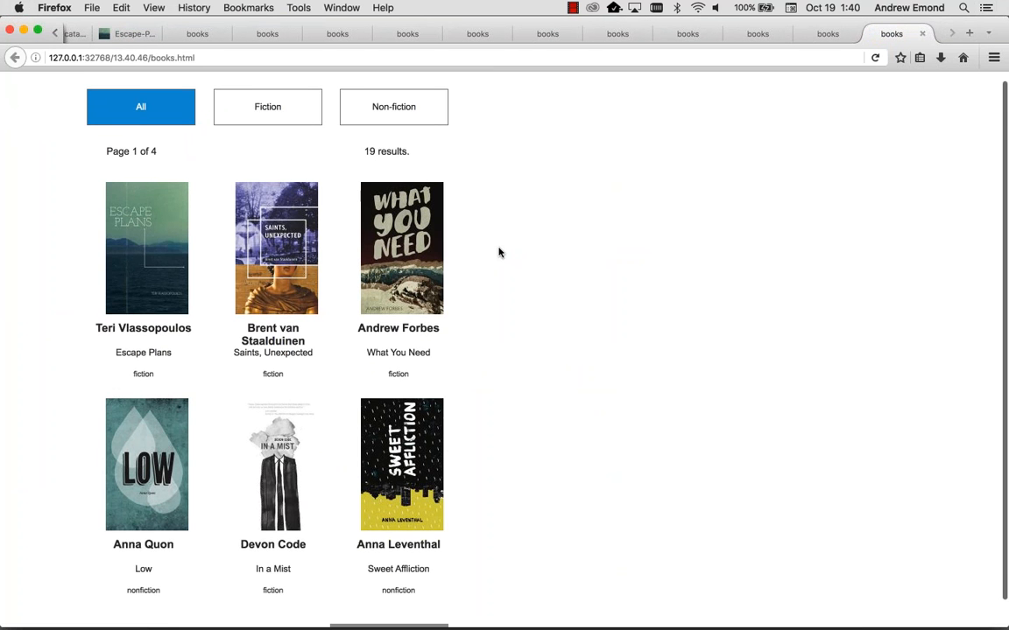
scroll(499, 252, "up", 1)
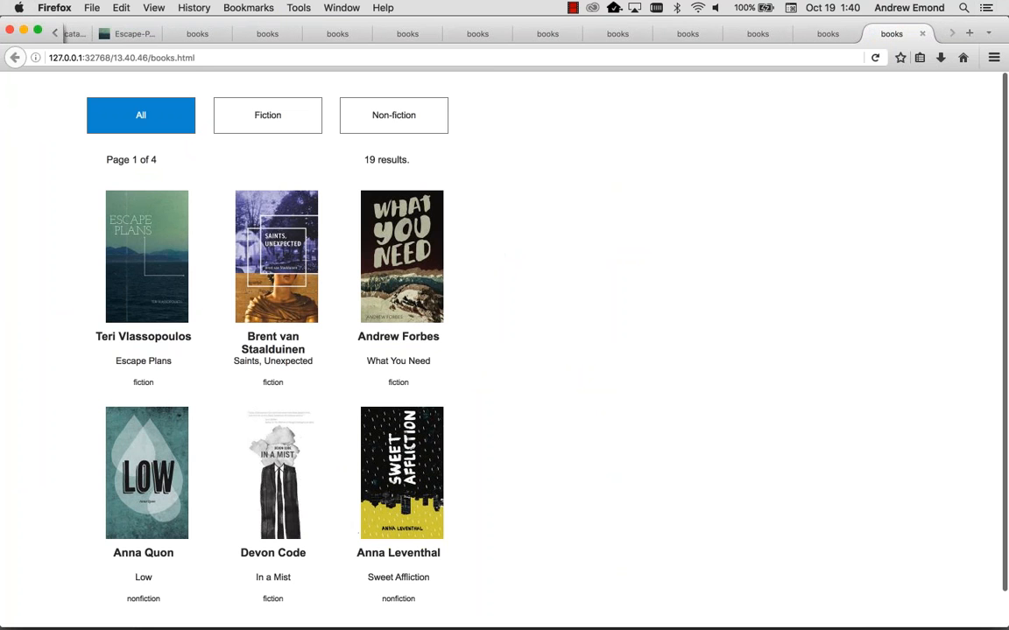
left_click(282, 122)
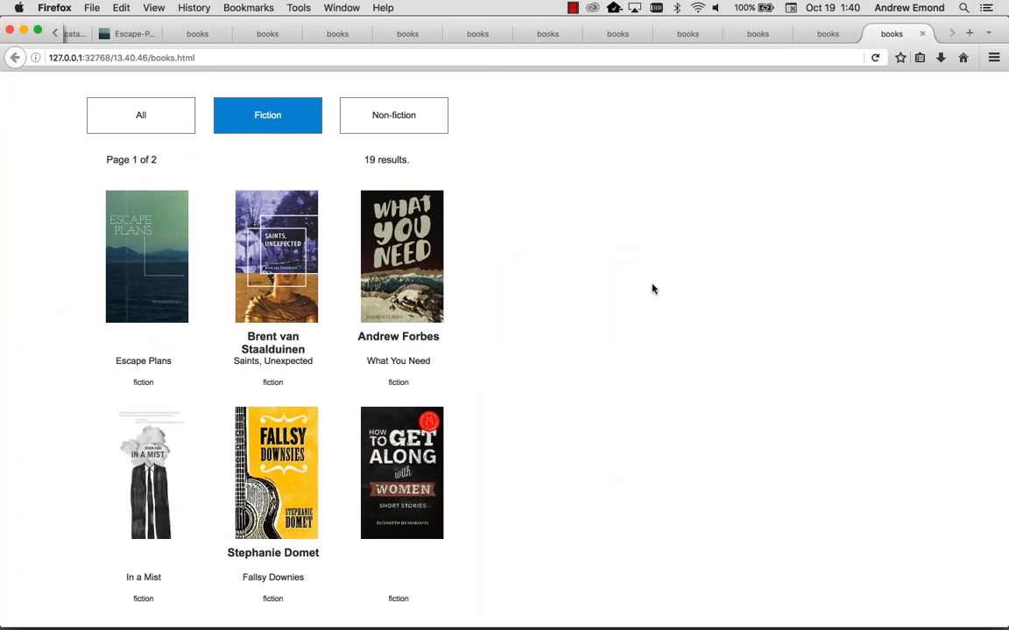
double_click(398, 383)
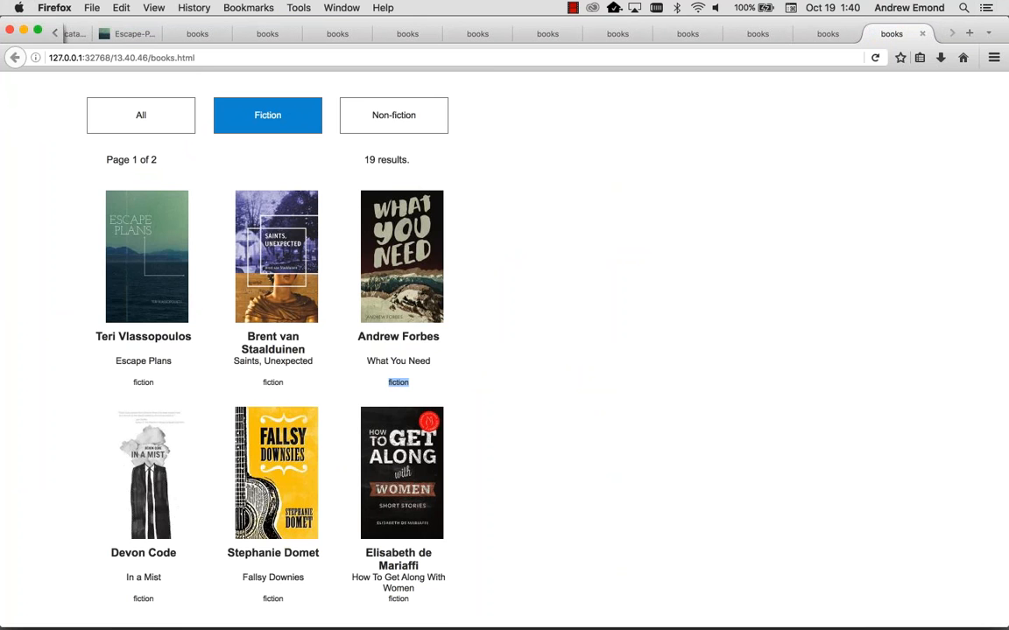
scroll(285, 381, "down", 2)
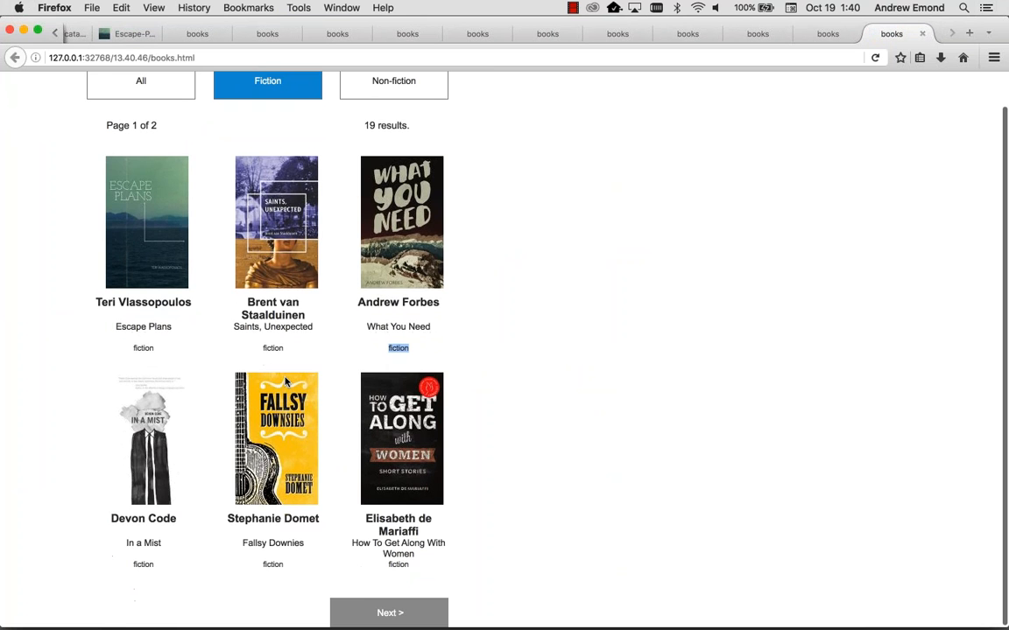
left_click(338, 613)
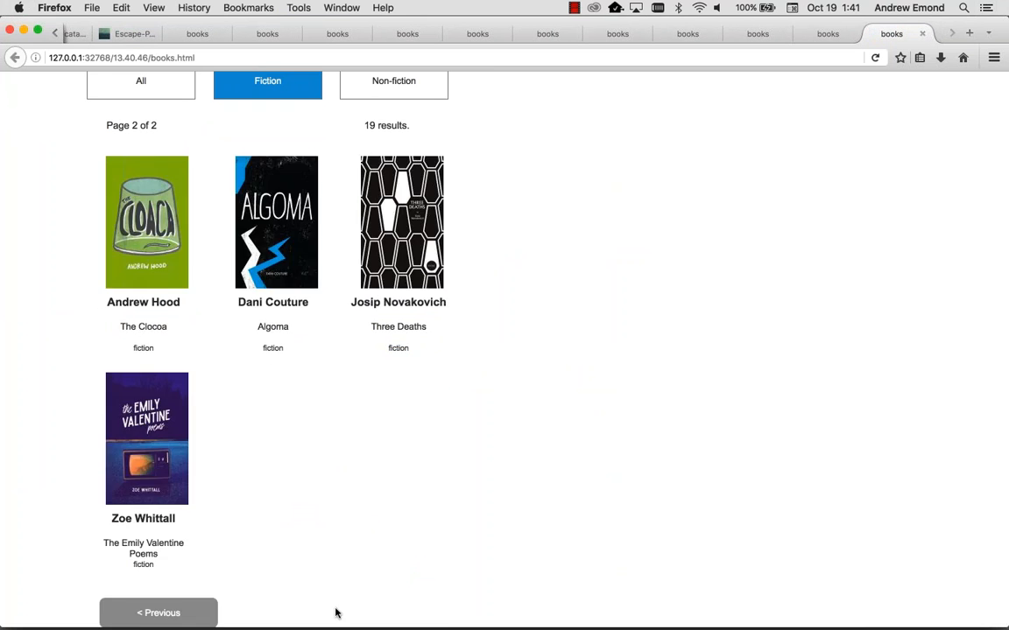
left_click(140, 613)
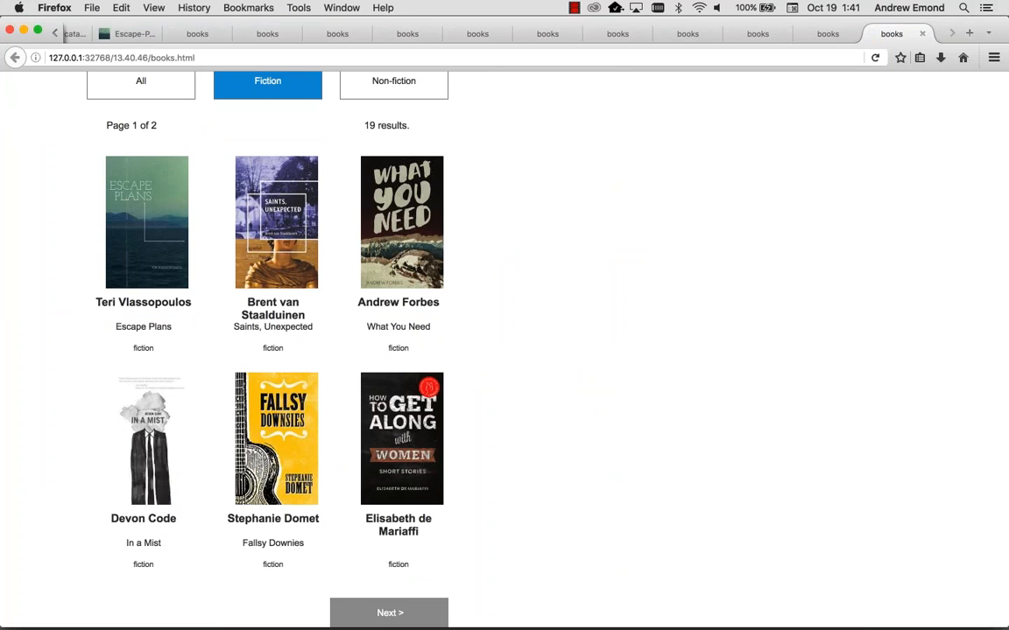
key("super+minus")
Step: Filter to Non-fiction, go to page 2, then return to page 1 of 2
left_click(359, 113)
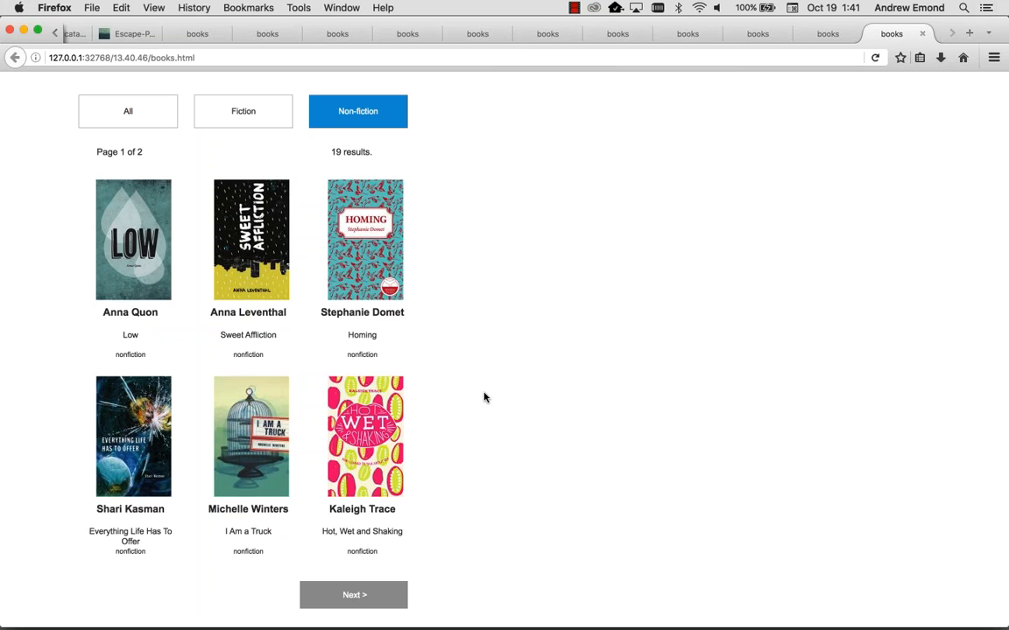
left_click(350, 597)
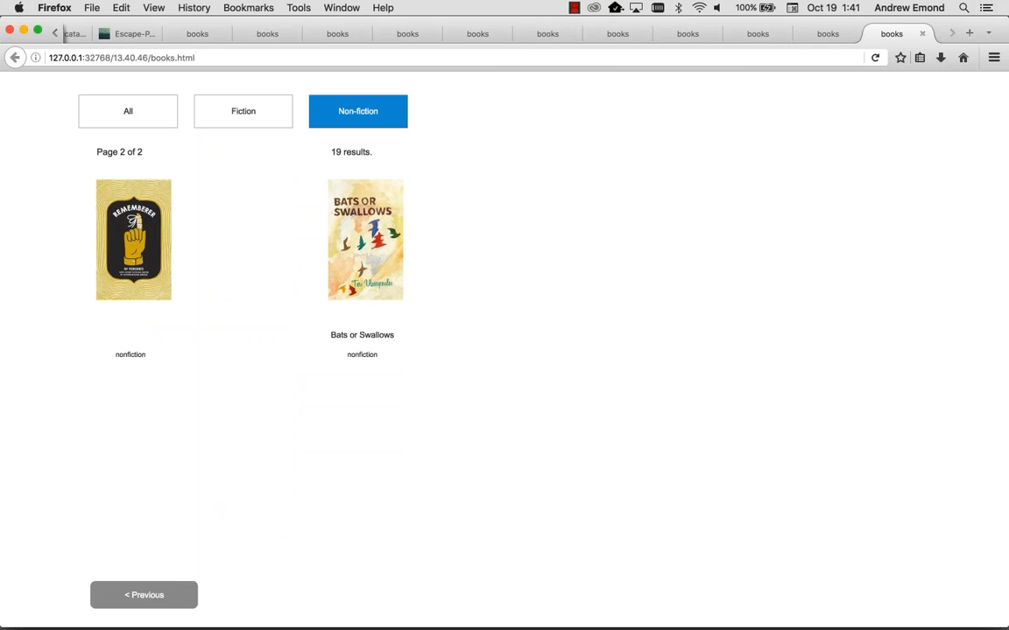
left_click(166, 597)
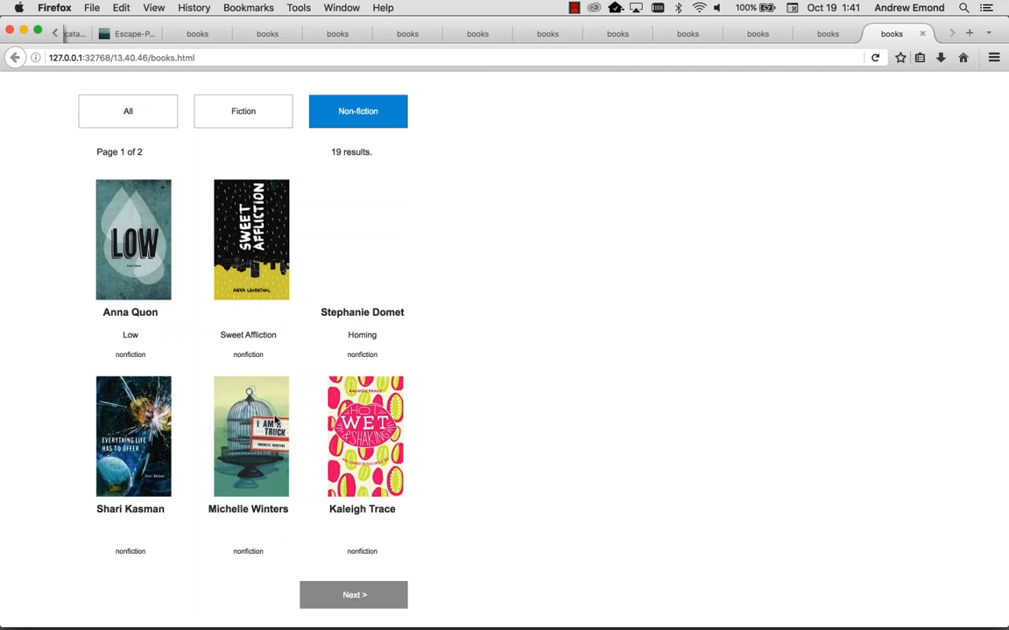
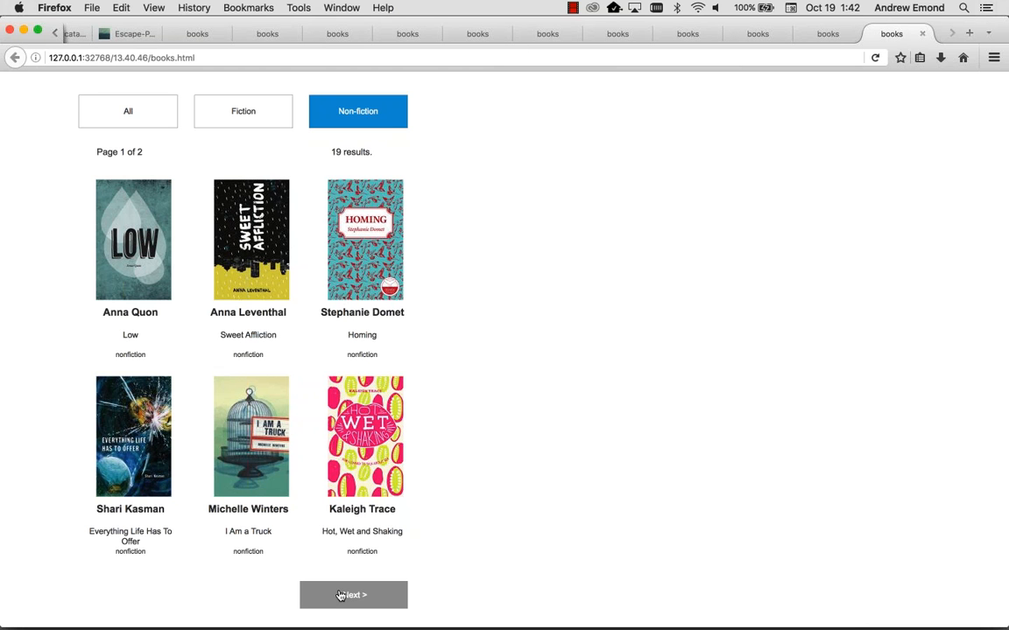
Step: Show page 2 of 2 of the 19 non-fiction results, then return to Axure
left_click(340, 595)
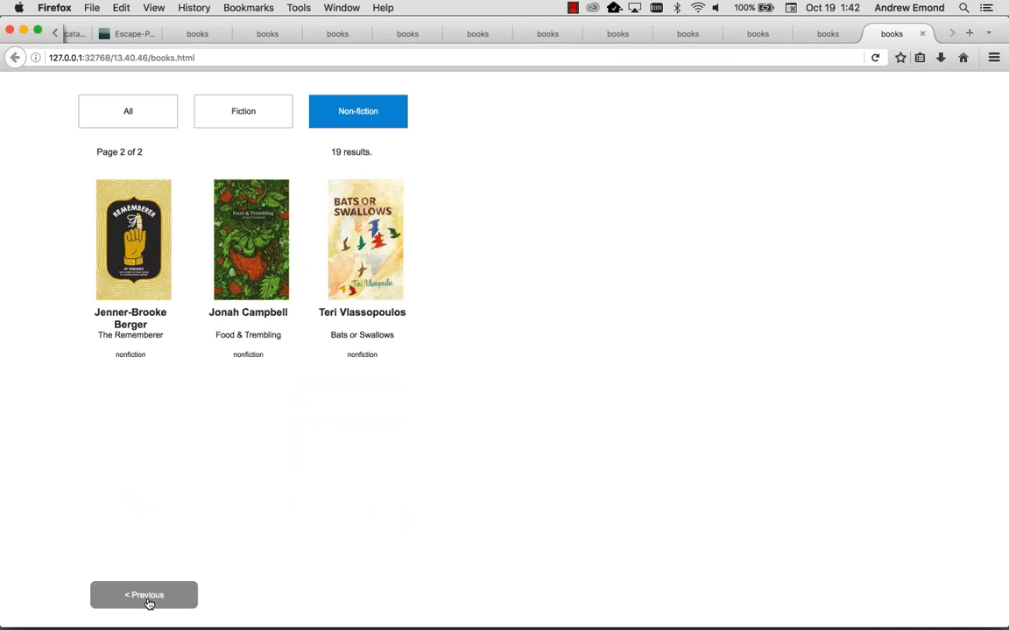
key("super+Tab")
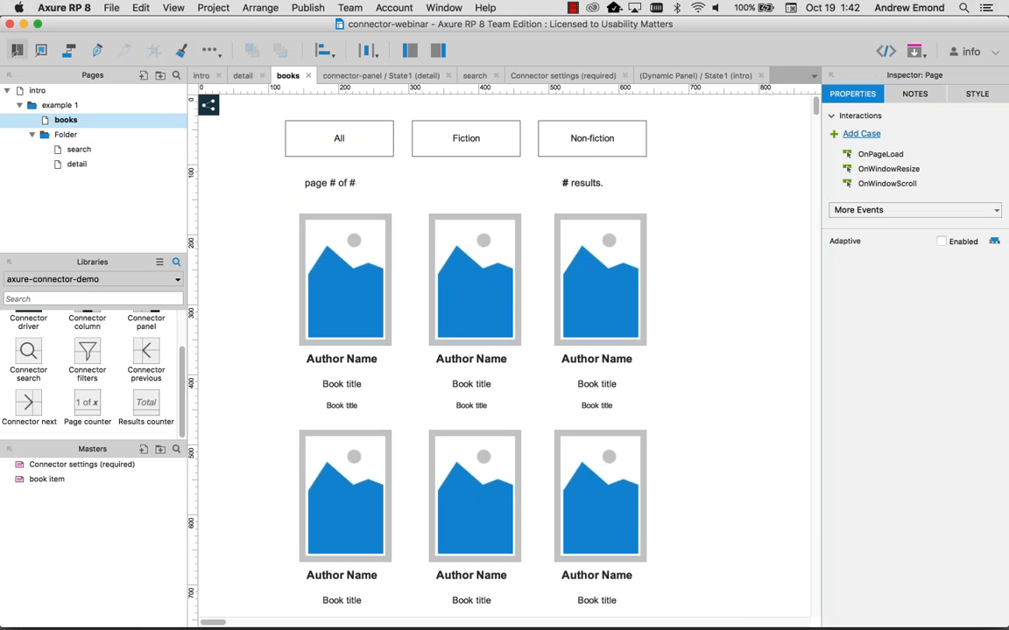
Step: Delete the All, Fiction and Non-fiction filter buttons from the books page and open the search page
left_click_drag(226, 108, 619, 157)
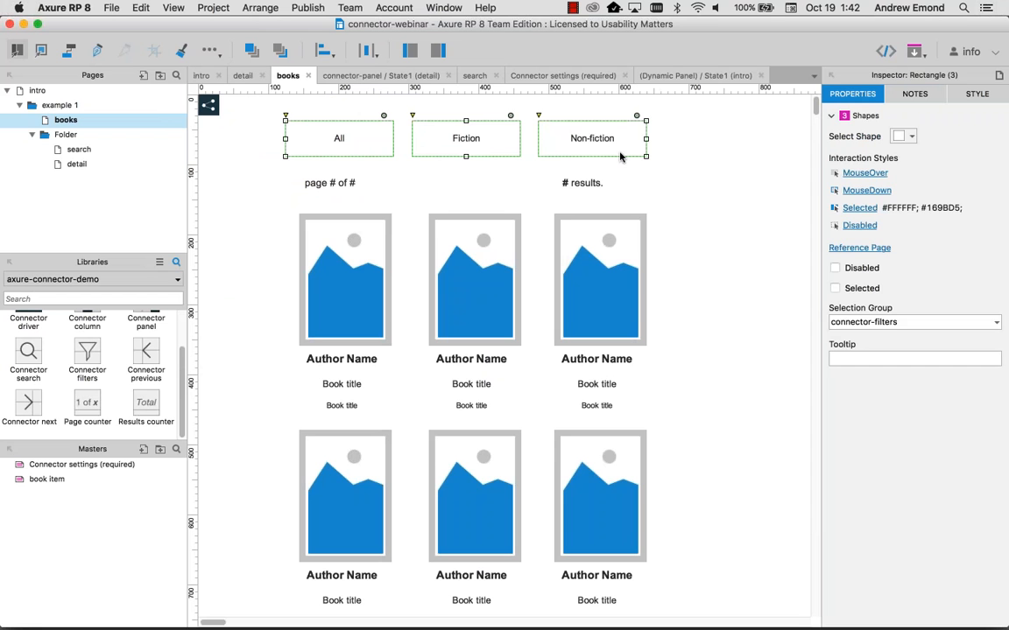
key("Delete")
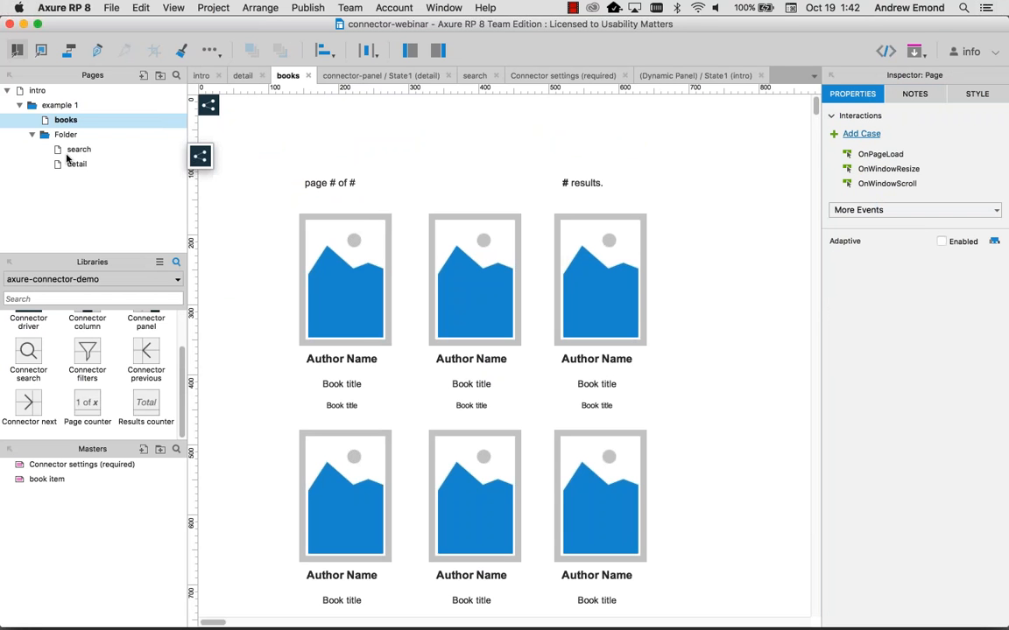
left_click(77, 151)
double_click(77, 150)
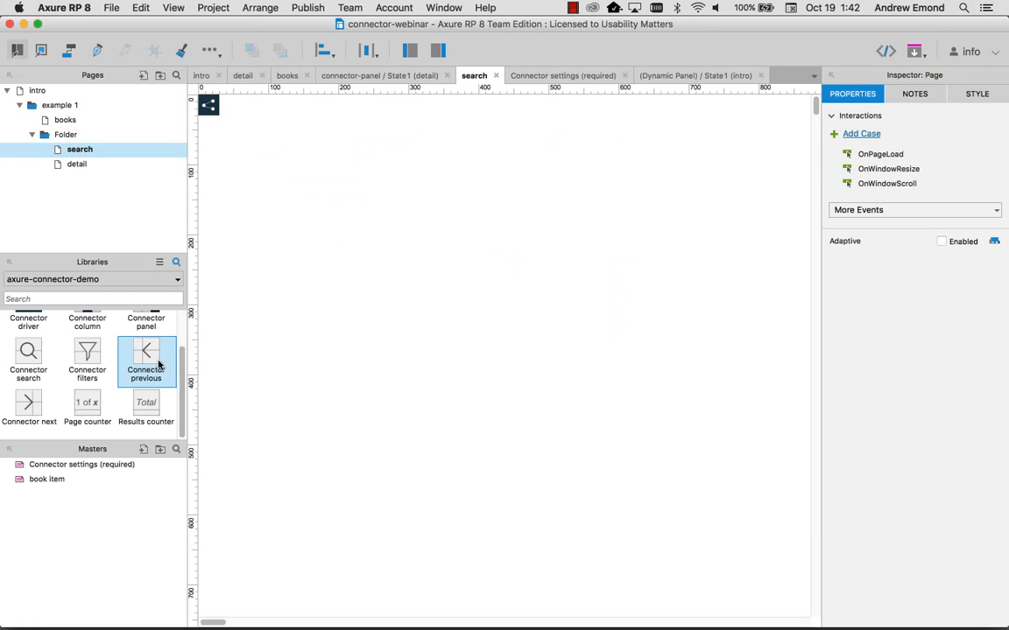
scroll(182, 359, "up", 1)
scroll(181, 359, "down", 1)
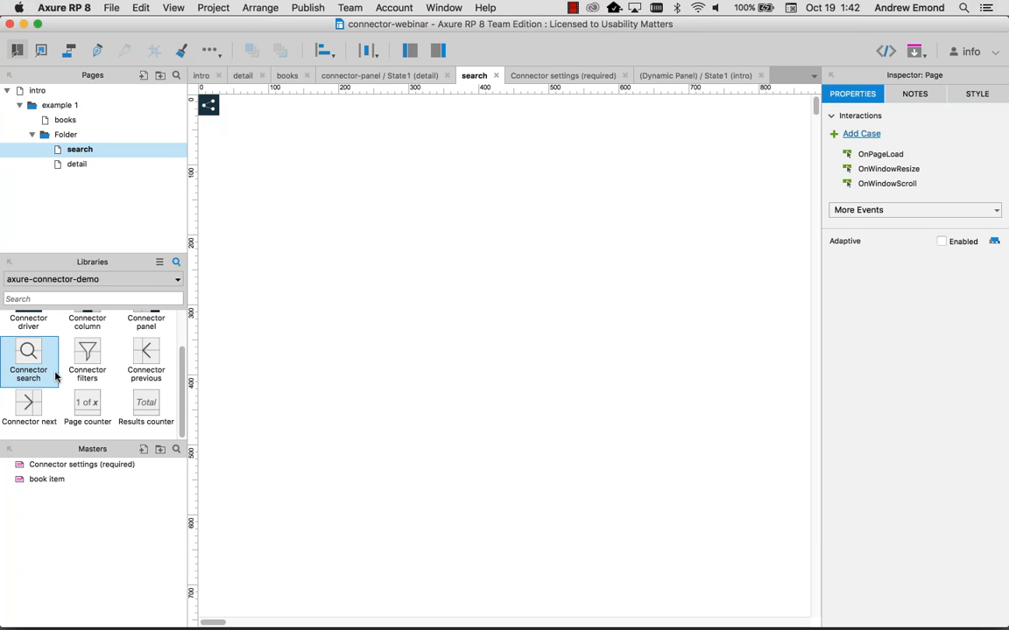
Step: Place a Connector search box on the search page and open its State1 for editing
left_click_drag(34, 333, 269, 159)
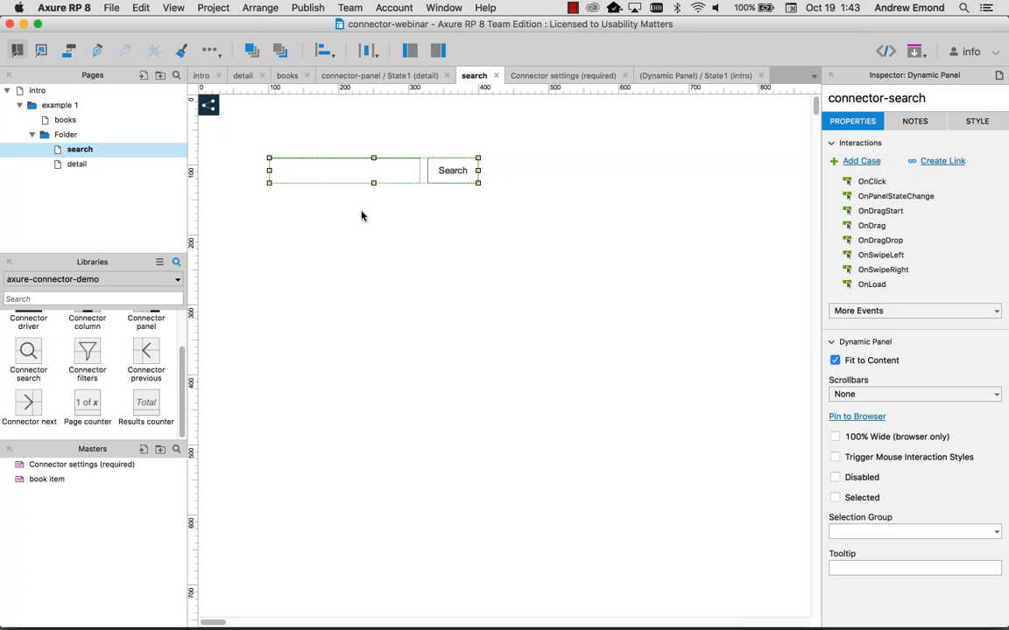
double_click(450, 168)
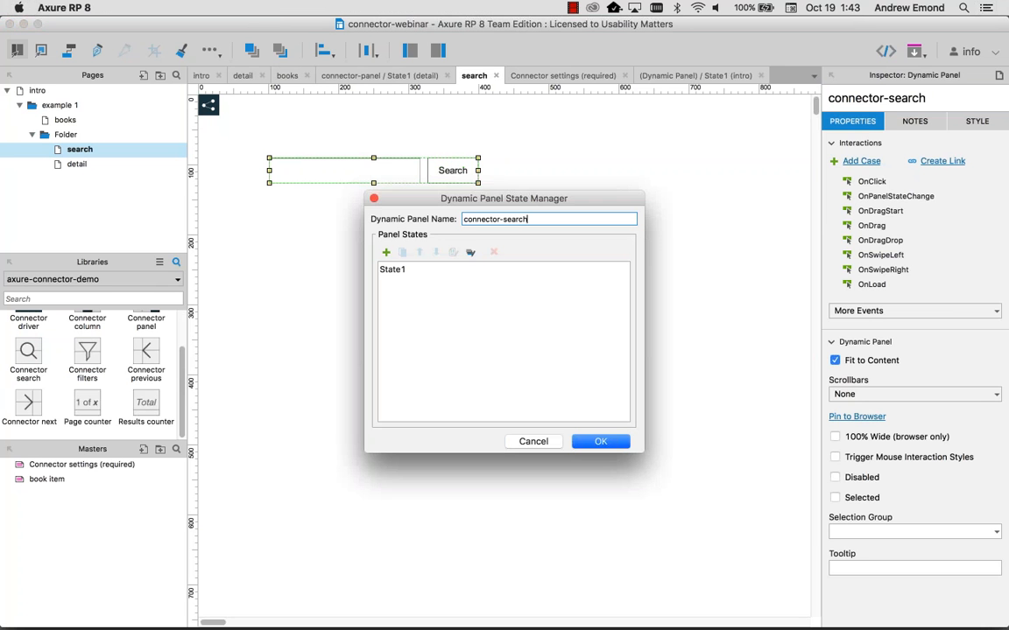
double_click(391, 270)
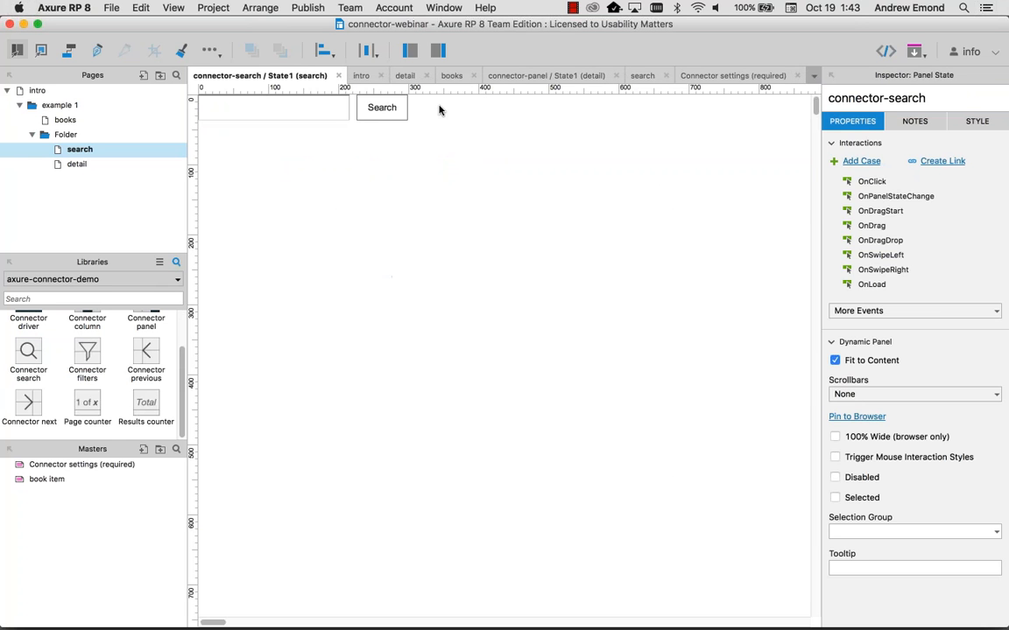
Step: Point the Search button's Open Link action to the books page and preview the search page
left_click(382, 106)
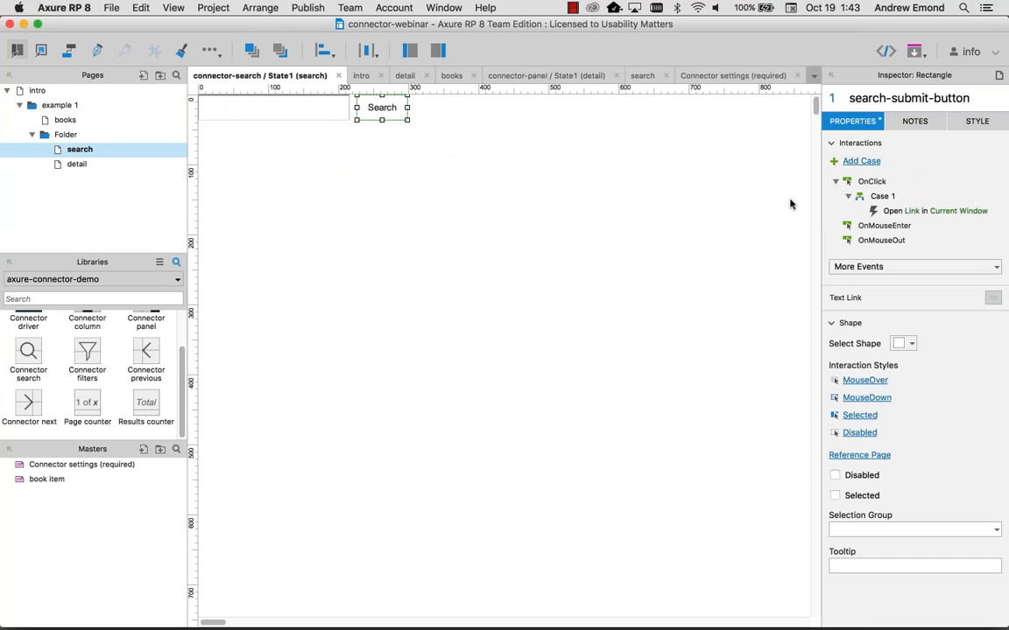
left_click(904, 212)
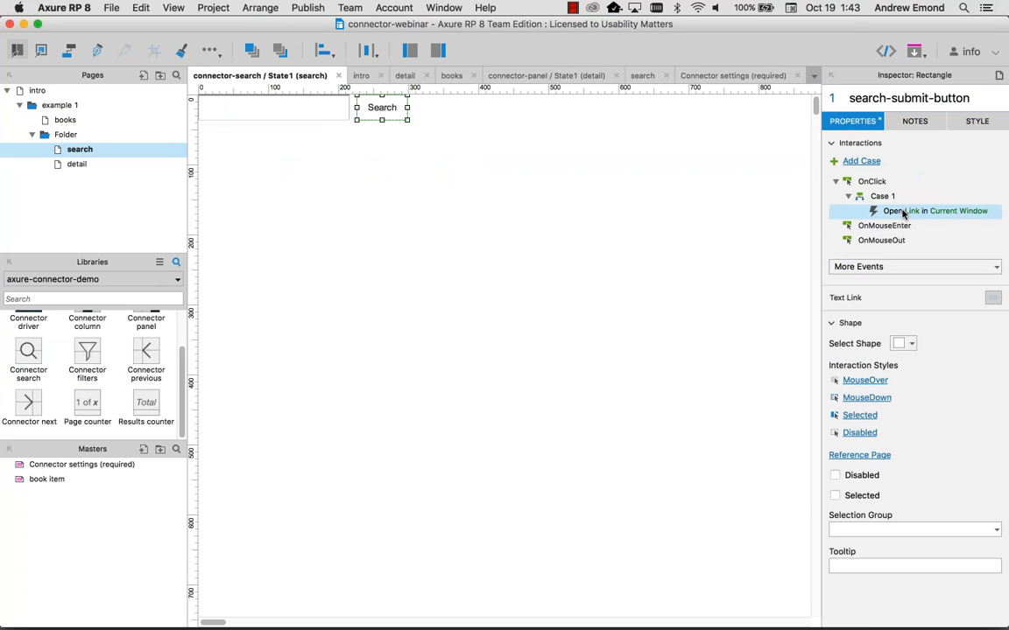
double_click(903, 212)
left_click(647, 281)
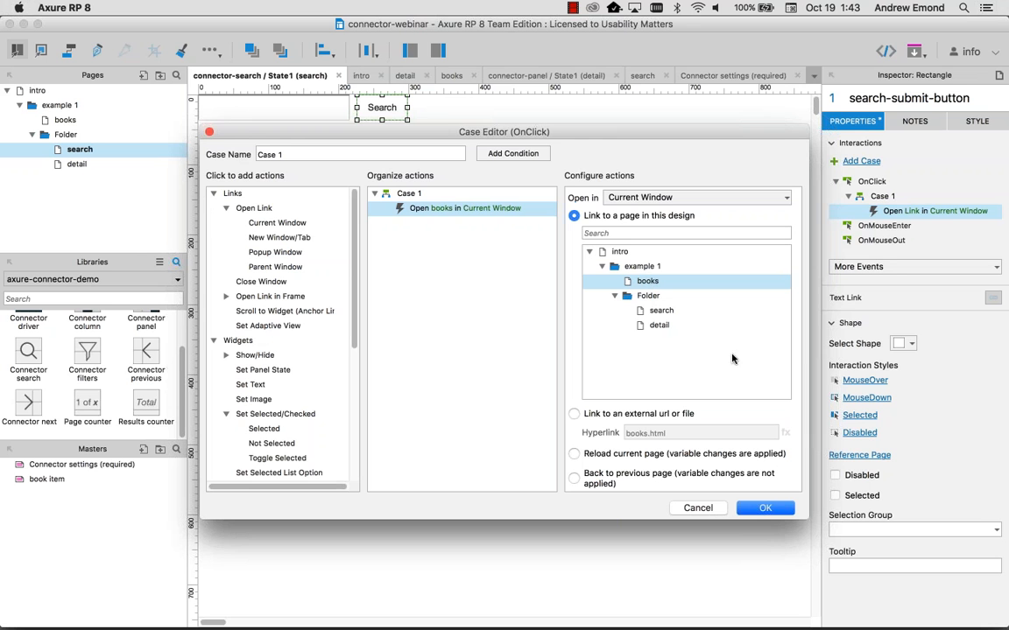
left_click(763, 510)
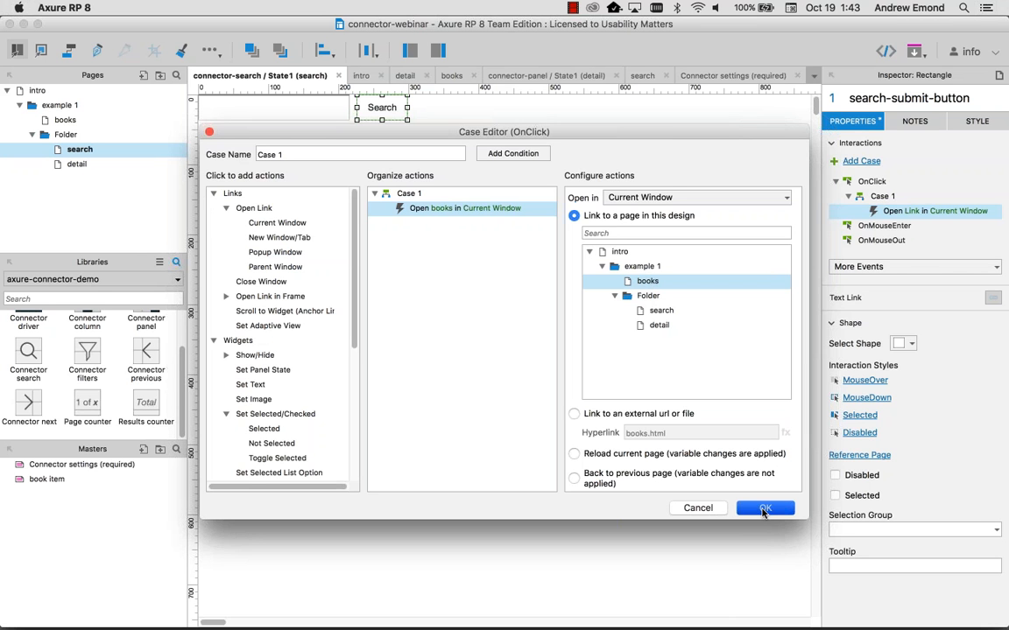
left_click(266, 183)
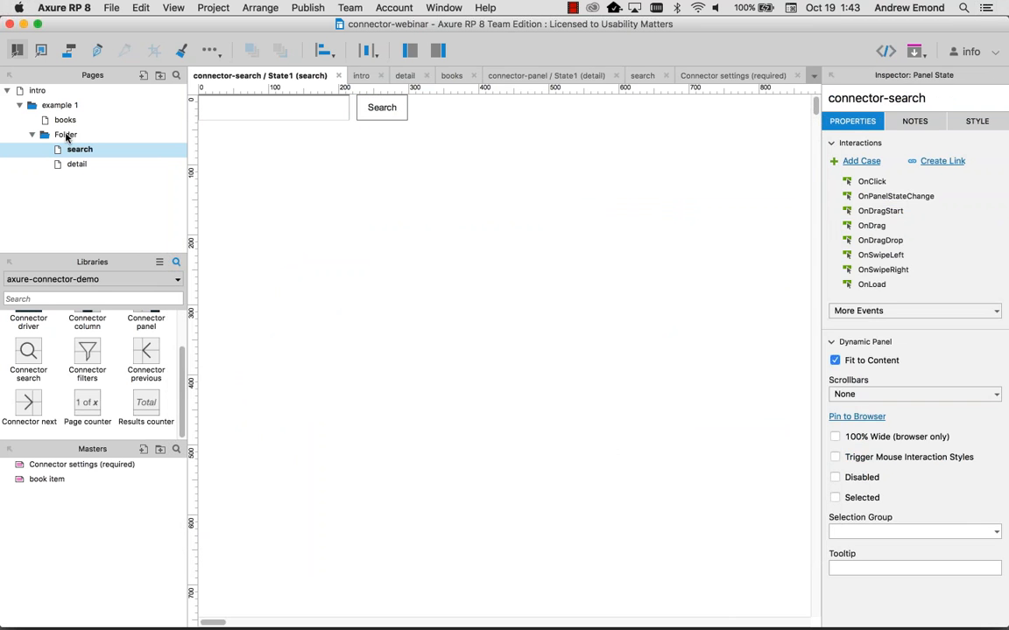
double_click(71, 151)
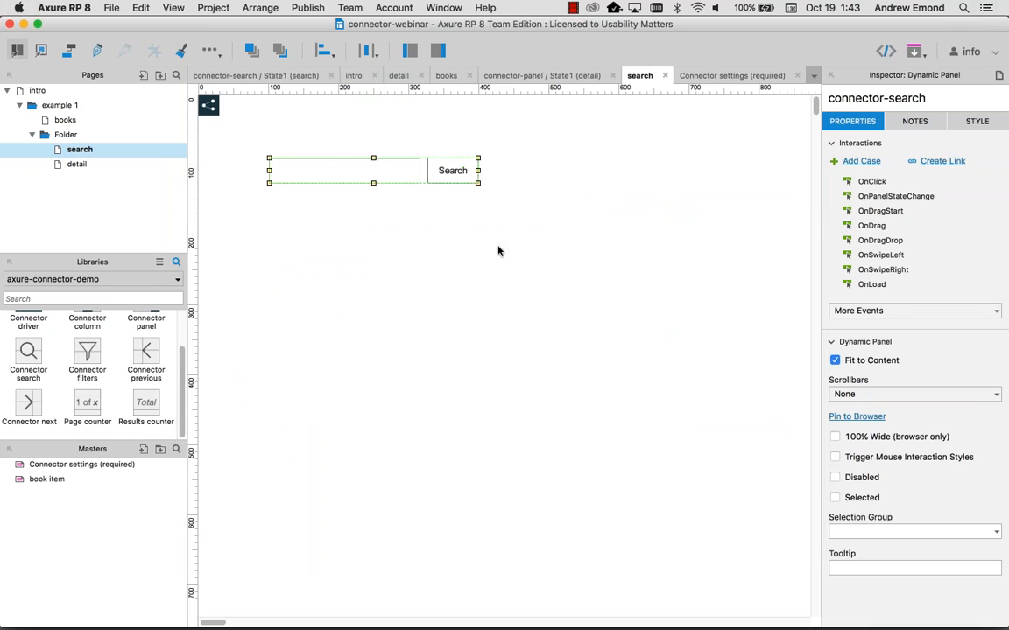
key("super+period")
Step: Search for 'fiction' and page through the results to page 2 and back
left_click(153, 141)
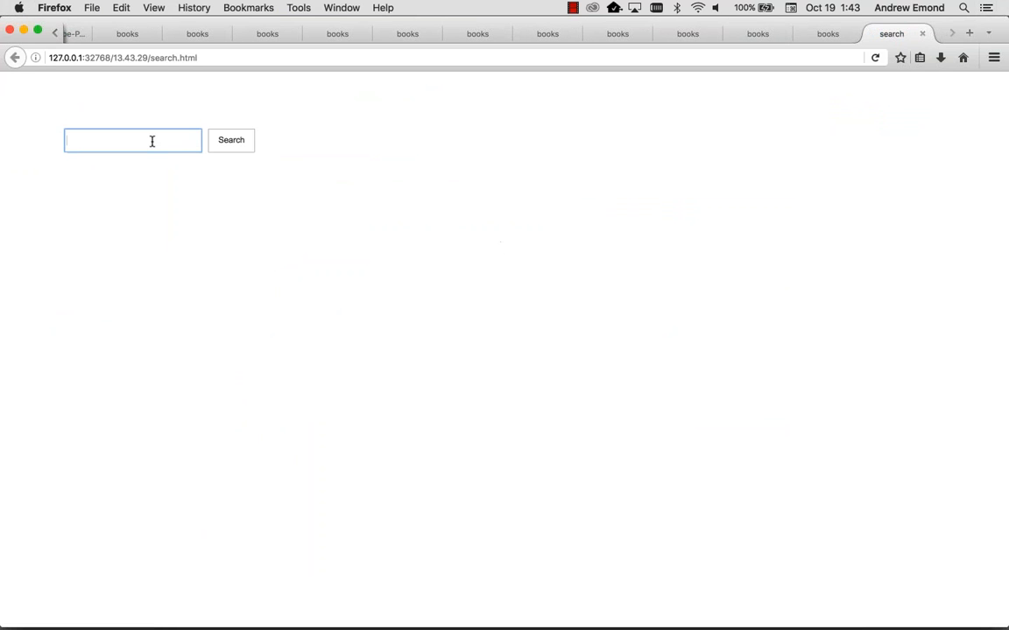
type("fiction")
left_click(233, 142)
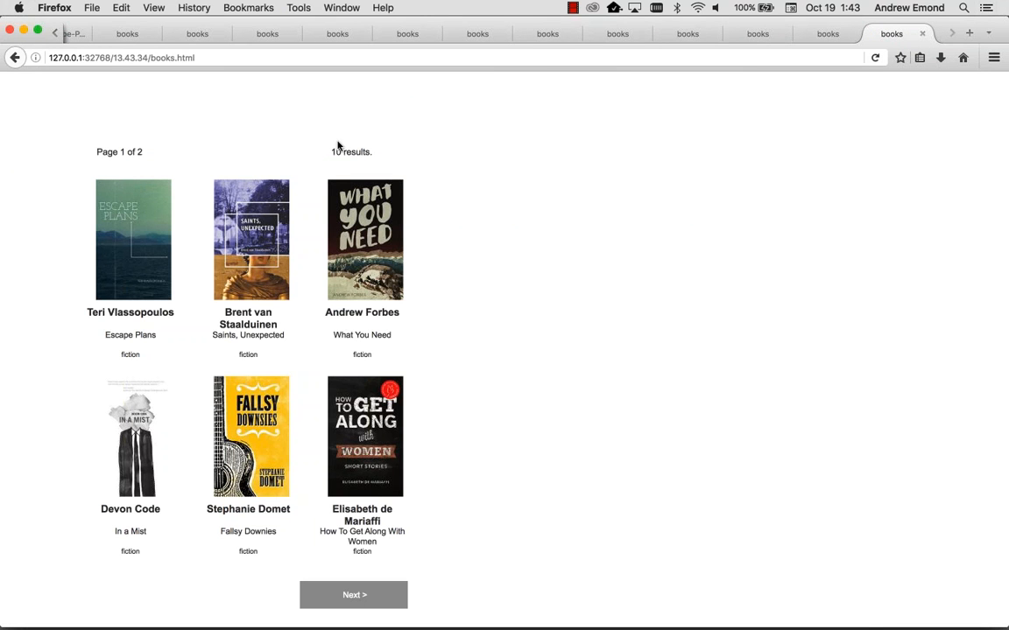
left_click(355, 597)
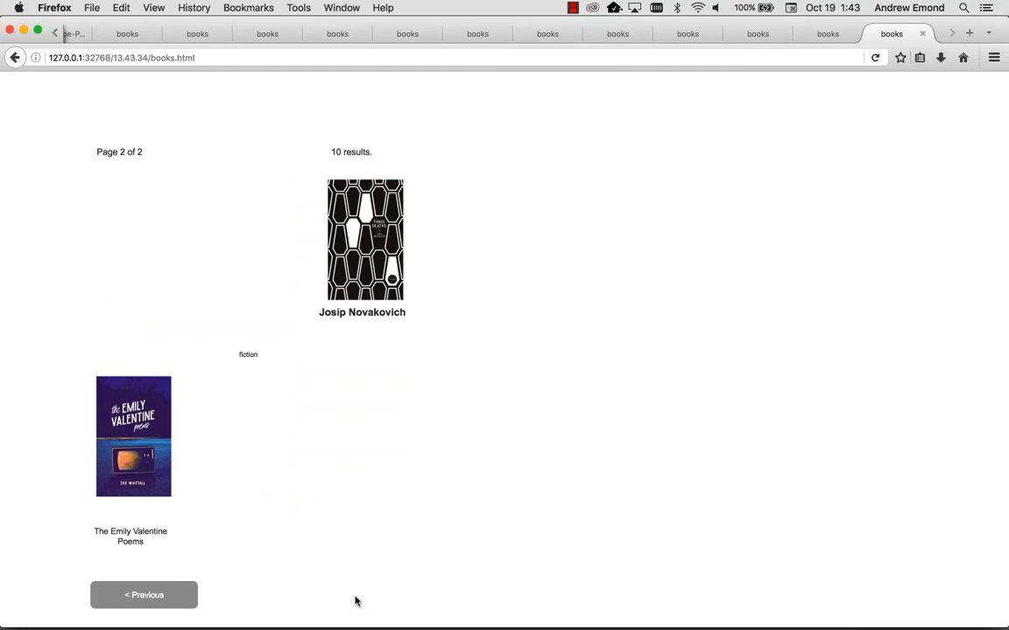
left_click(165, 596)
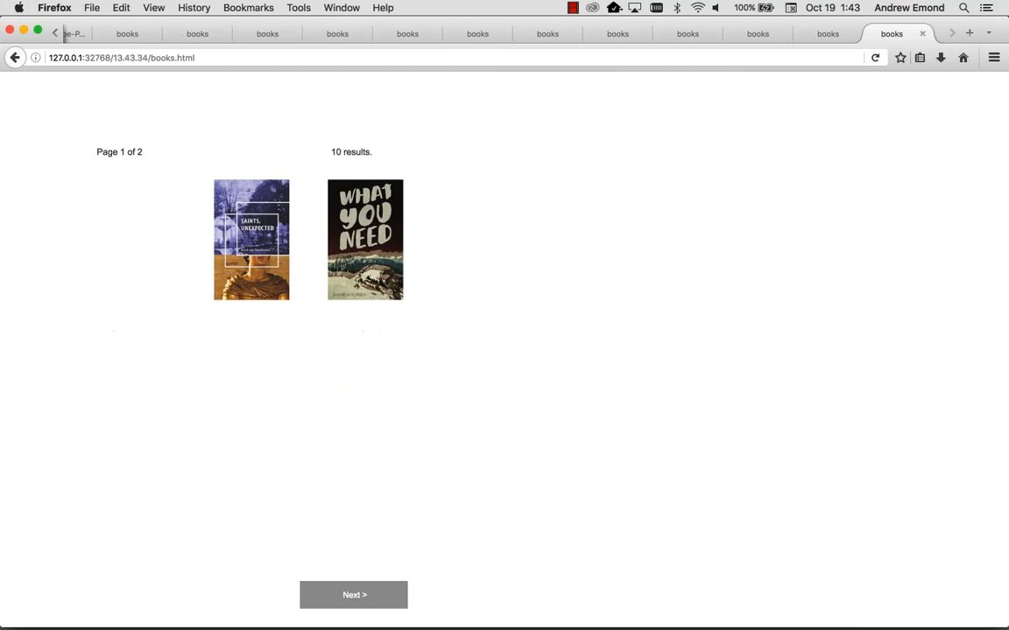
Step: Re-preview the search page from Axure and enter 'teri' in the search field
key("super+Tab")
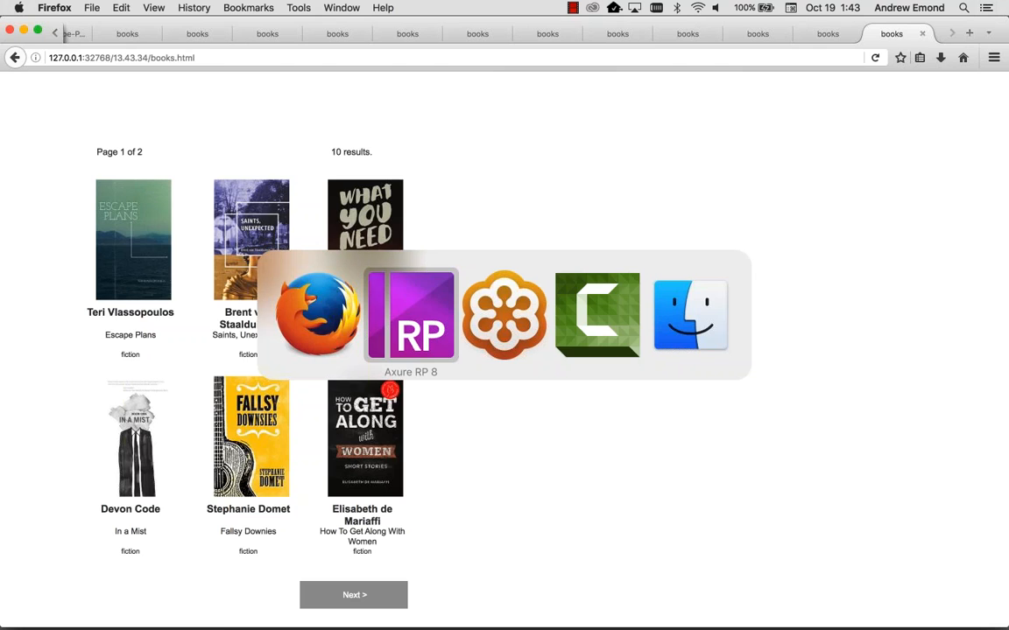
key("super+period")
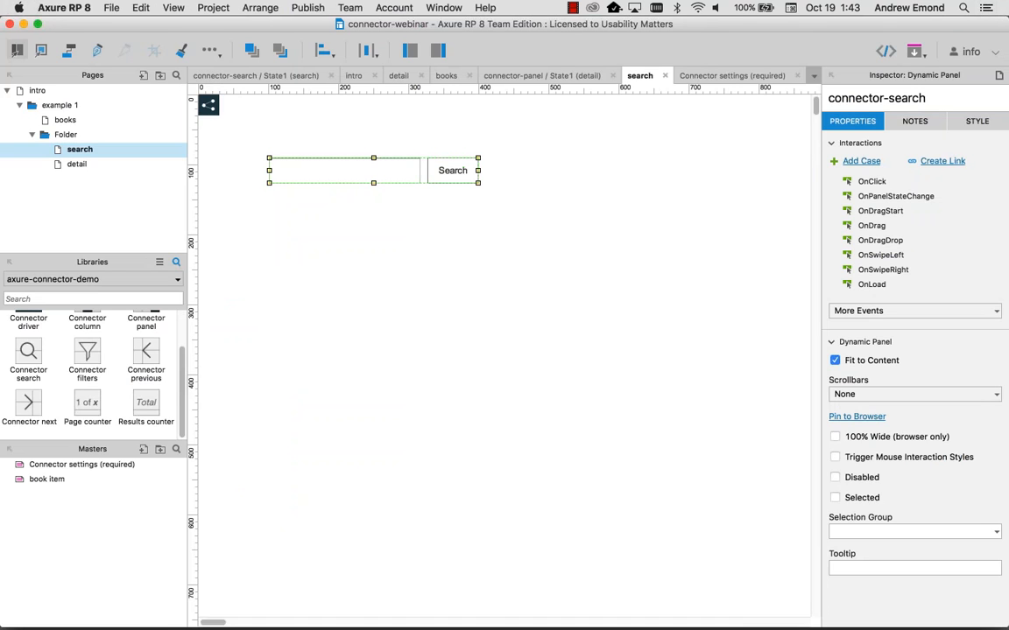
left_click(129, 142)
type("teri")
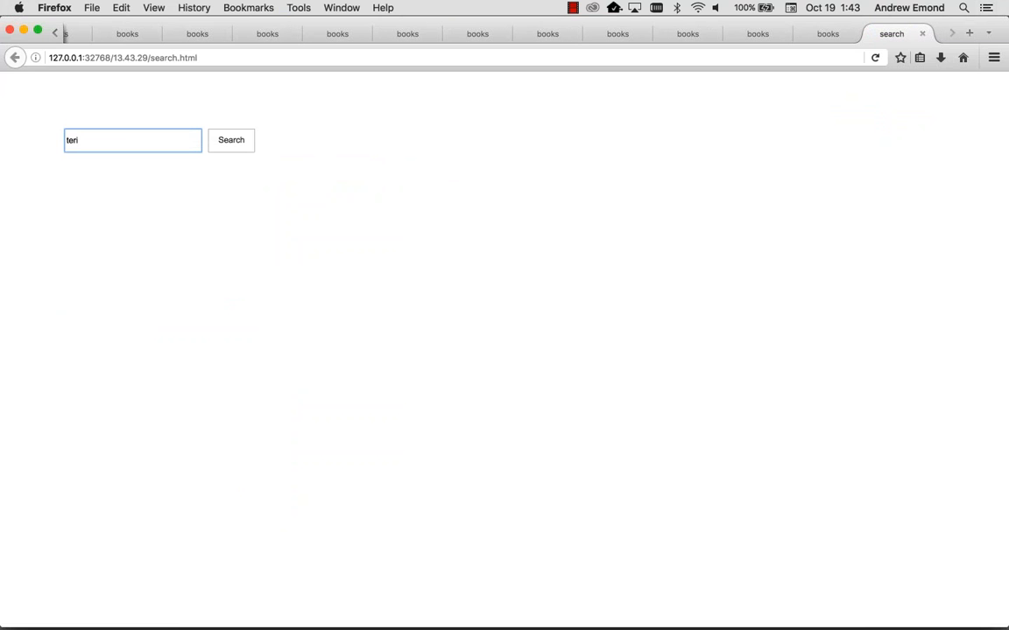
Step: Run the 'teri' search to list Escape Plans and Bats or Swallows, enlarging the page
left_click(230, 141)
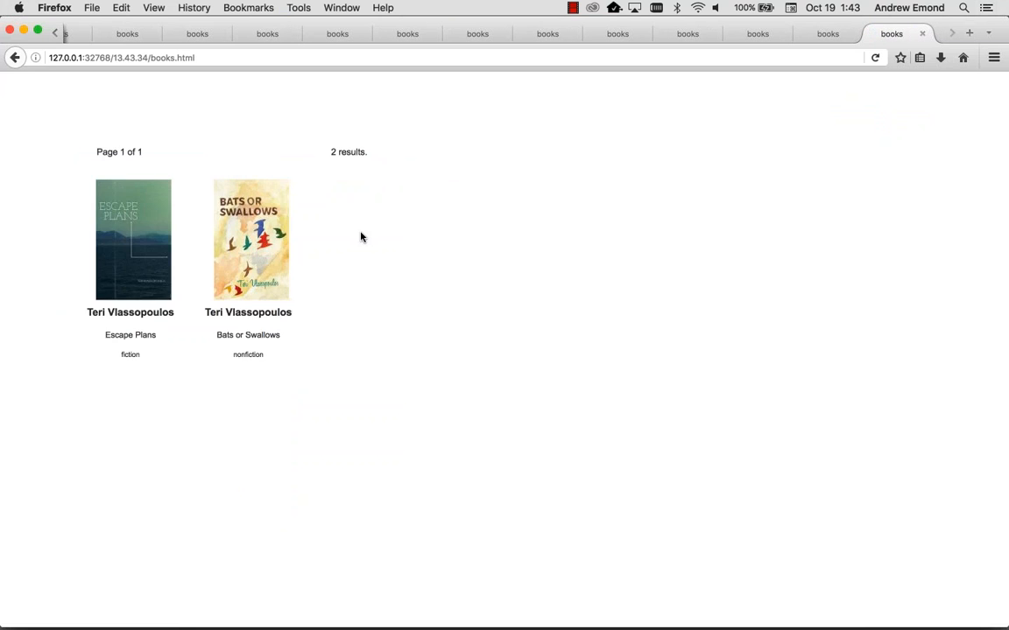
key("super+plus")
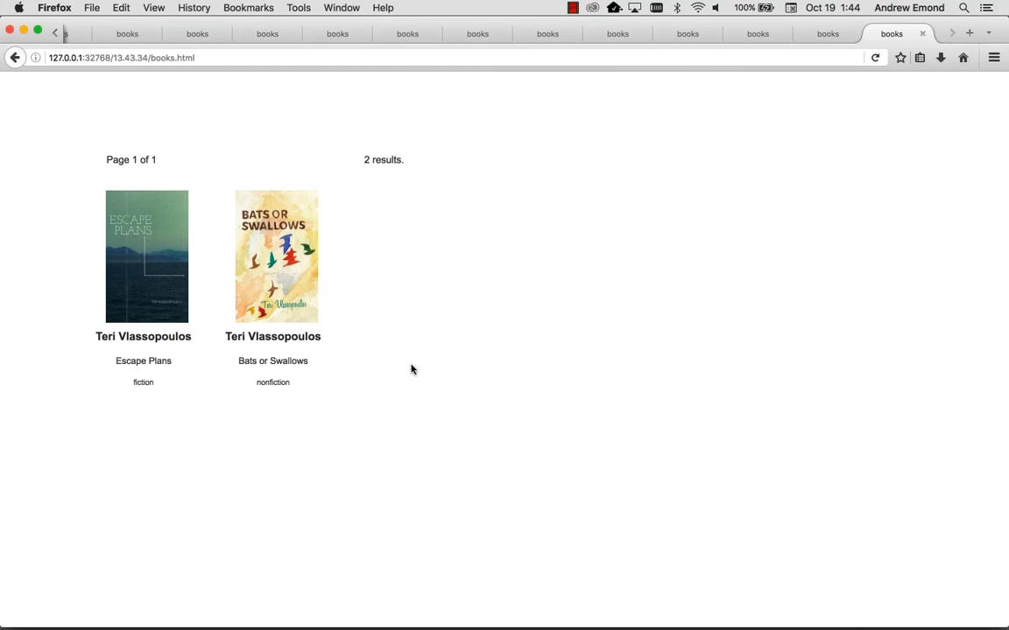
key("super+Tab")
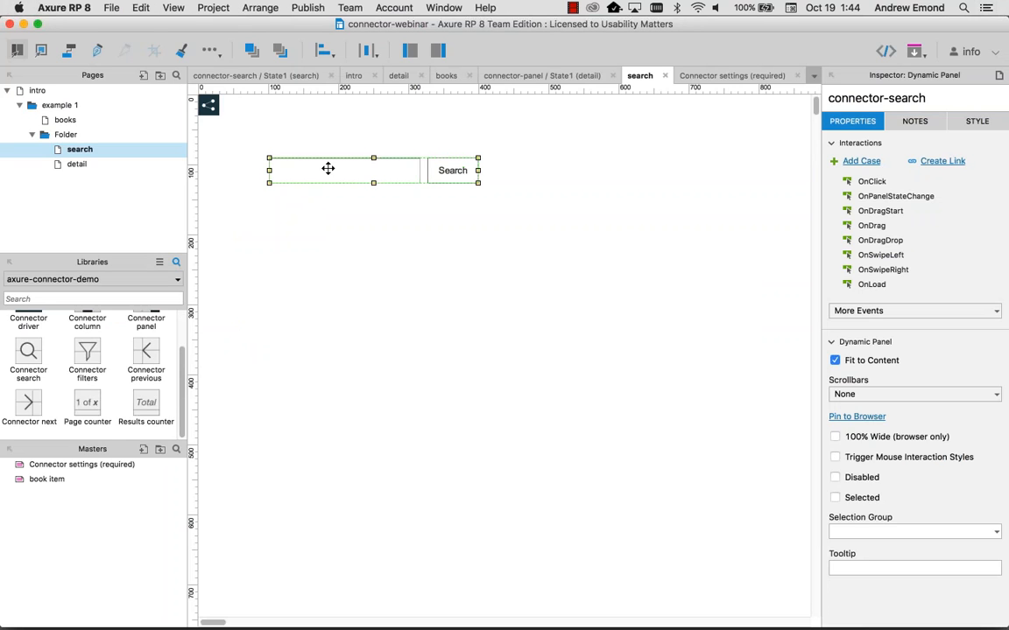
Step: Check connector-search's single state in the State Manager, cancel, and preview the search page
key("super+Tab")
key("super+Tab")
double_click(333, 169)
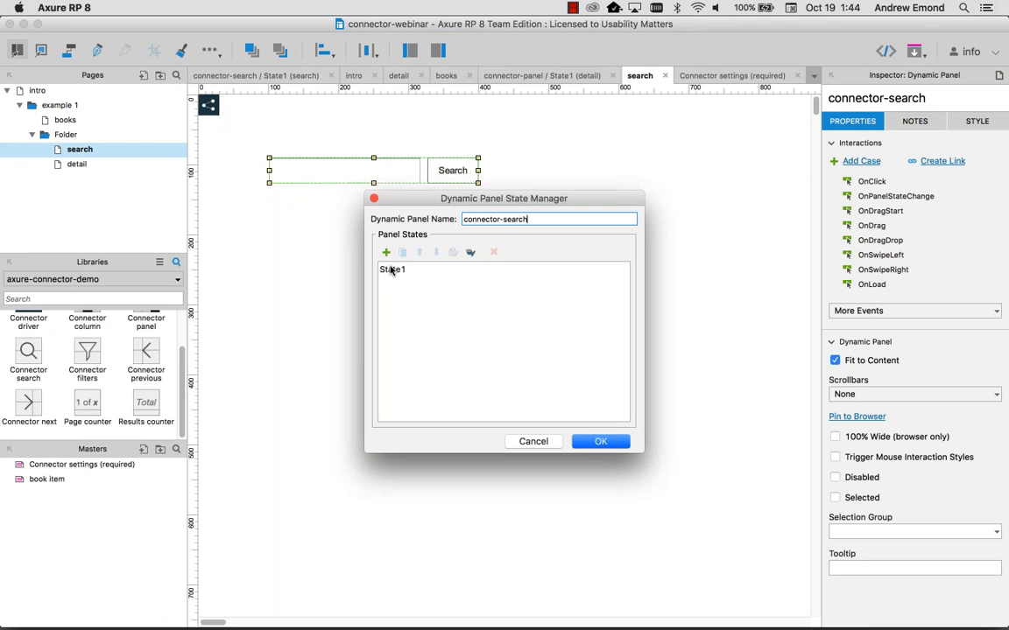
left_click(544, 446)
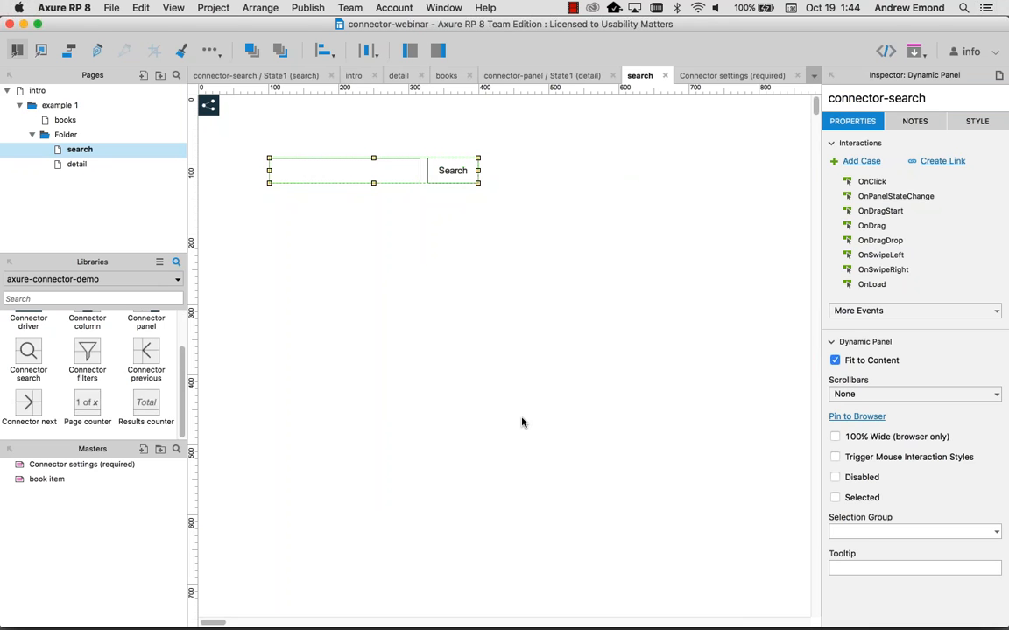
key("super+period")
Step: Search for 'poetry', returning only The Emily Valentine Poems
left_click(169, 150)
type("poetry")
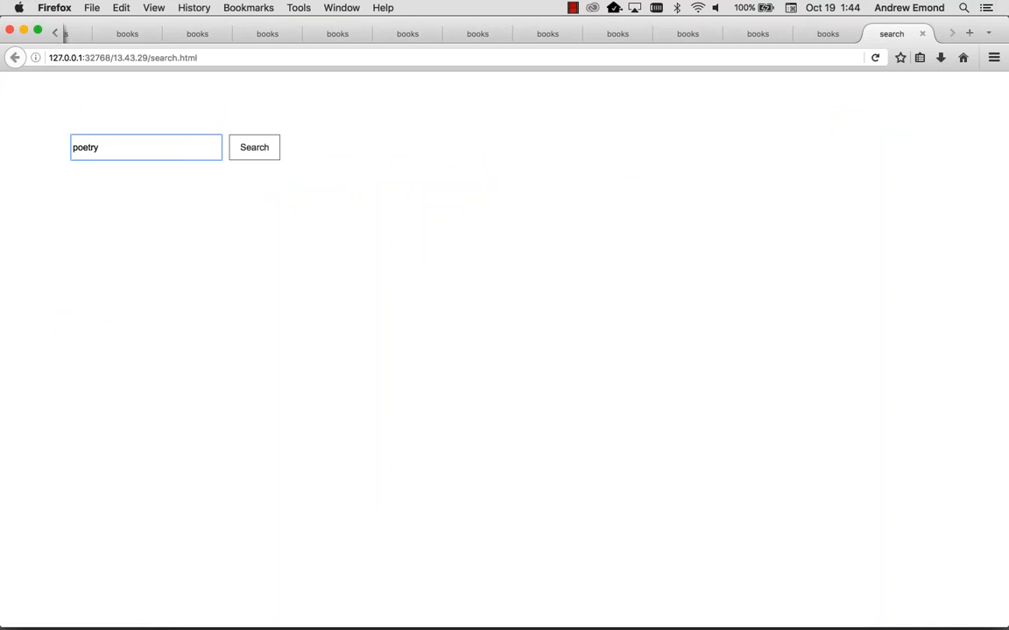
key("Return")
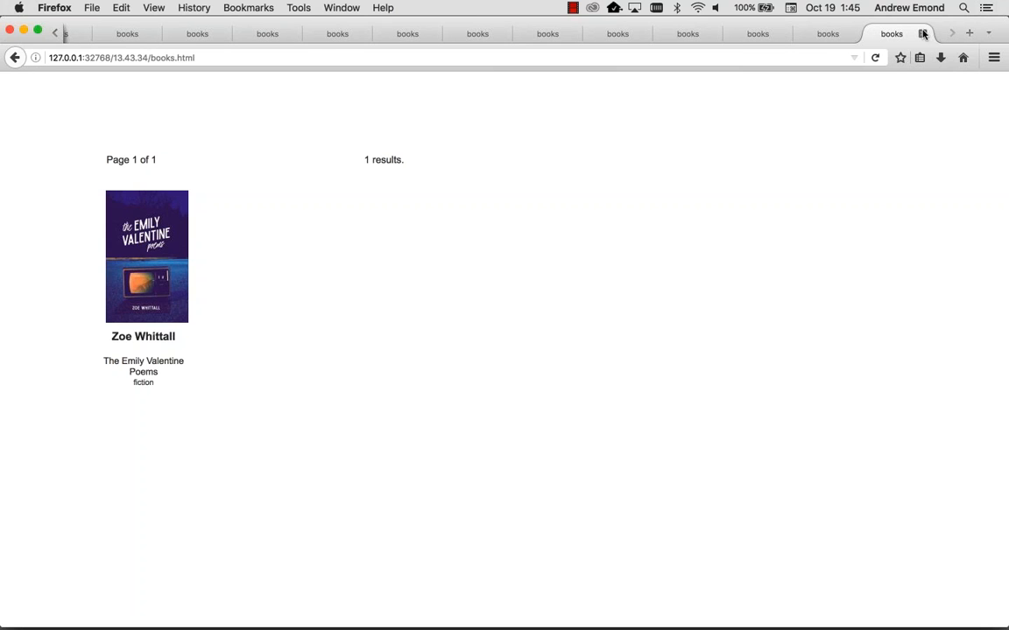
Step: Close the four extra preview tabs and return to Axure
left_click(923, 33)
left_click(922, 34)
left_click(923, 33)
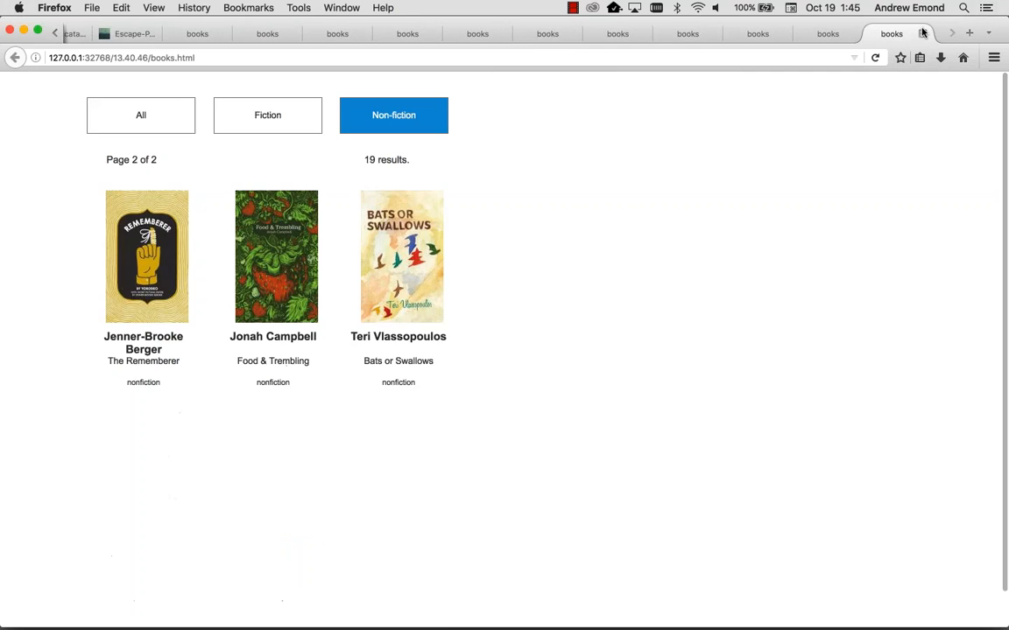
left_click(923, 33)
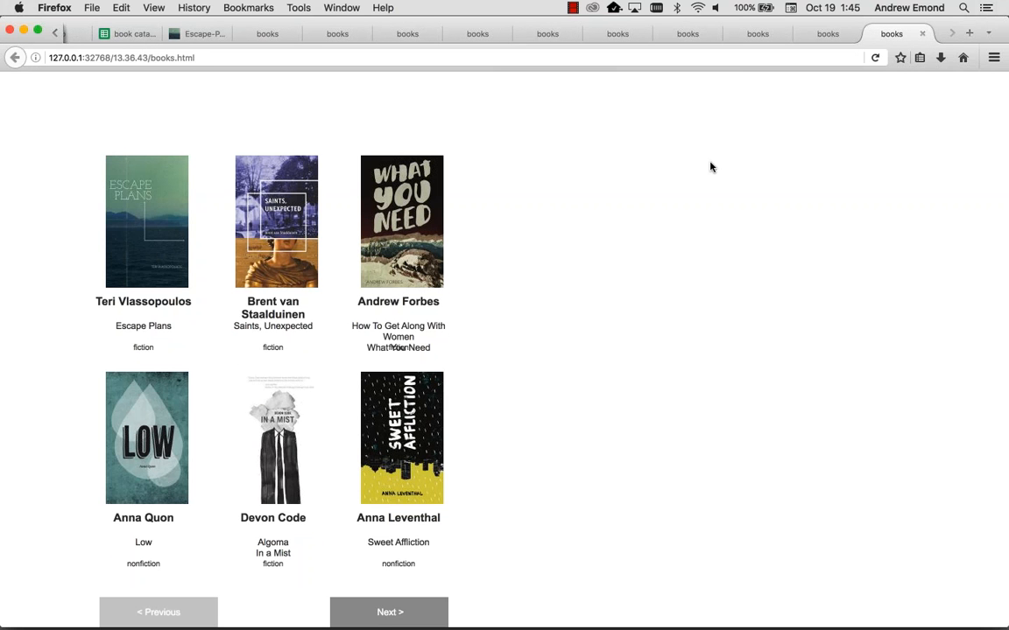
key("super+Tab")
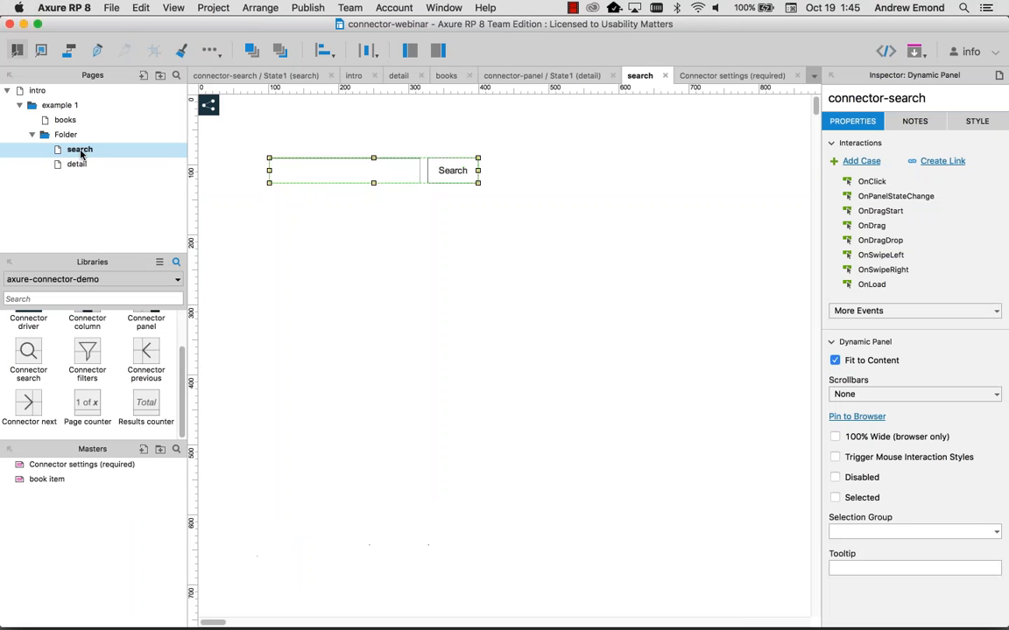
mouse_move(79, 153)
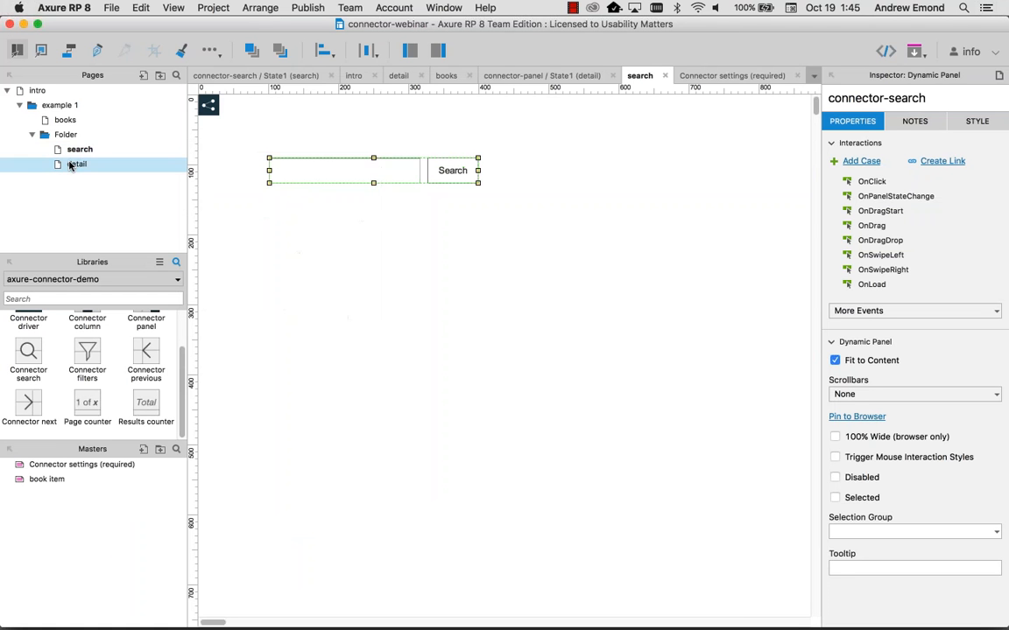
Step: Open the books page and select its top-right and top-left book items before returning to Firefox
double_click(69, 120)
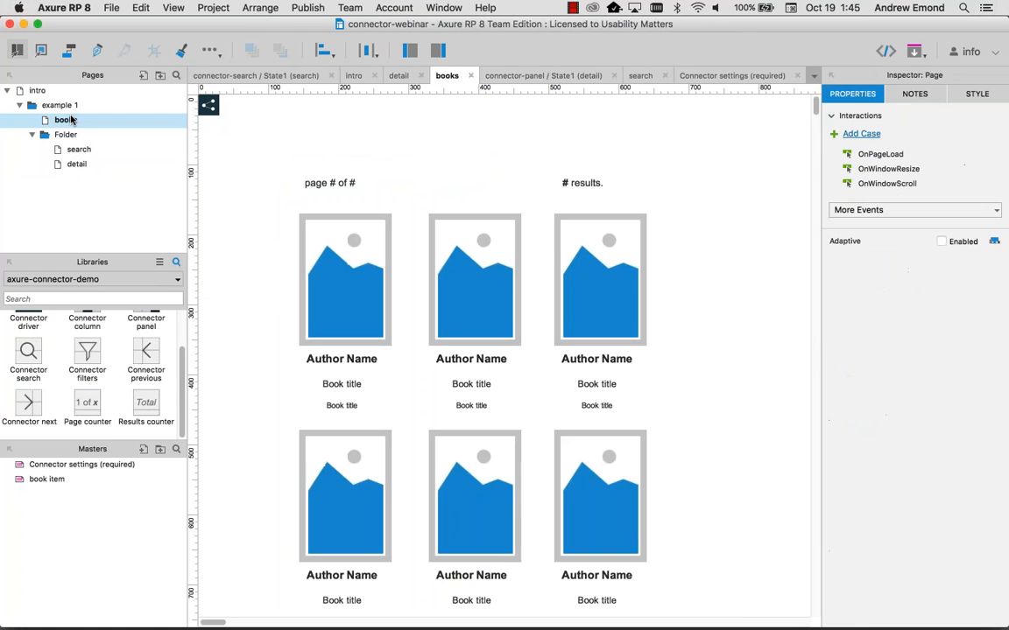
left_click(599, 280)
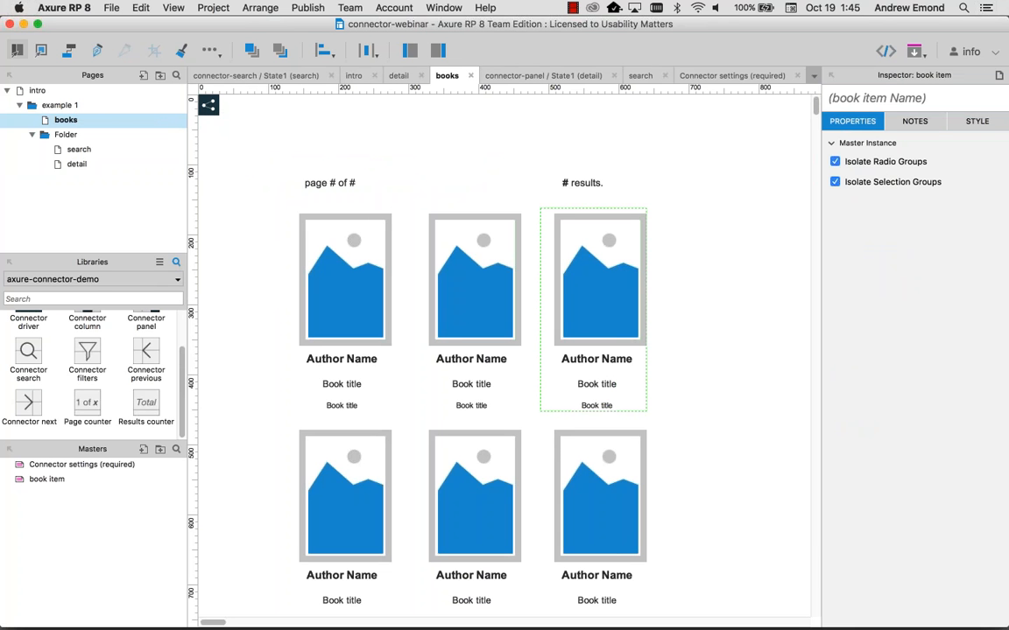
left_click(344, 310)
key("super+Tab")
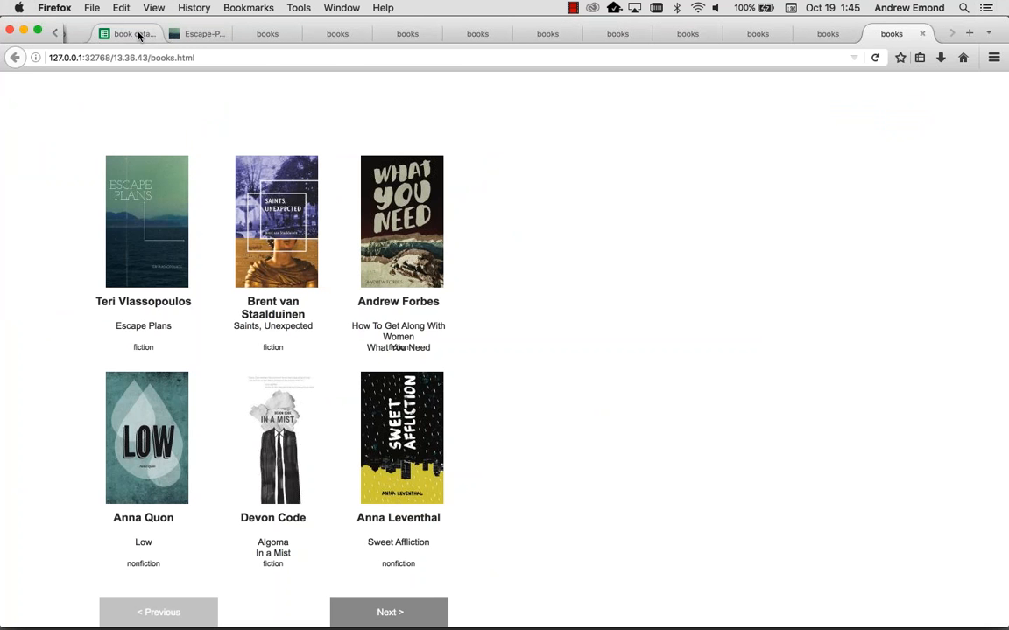
Step: Review the book catalog spreadsheet, checking the description in cell K2, then return to Axure
left_click(139, 35)
left_click(840, 214)
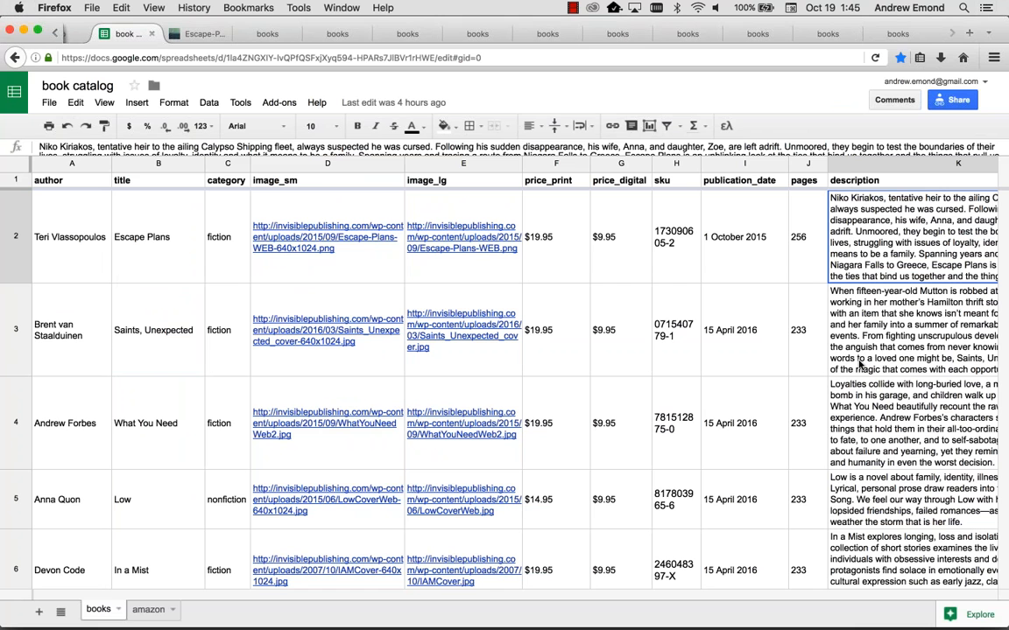
key("super+Tab")
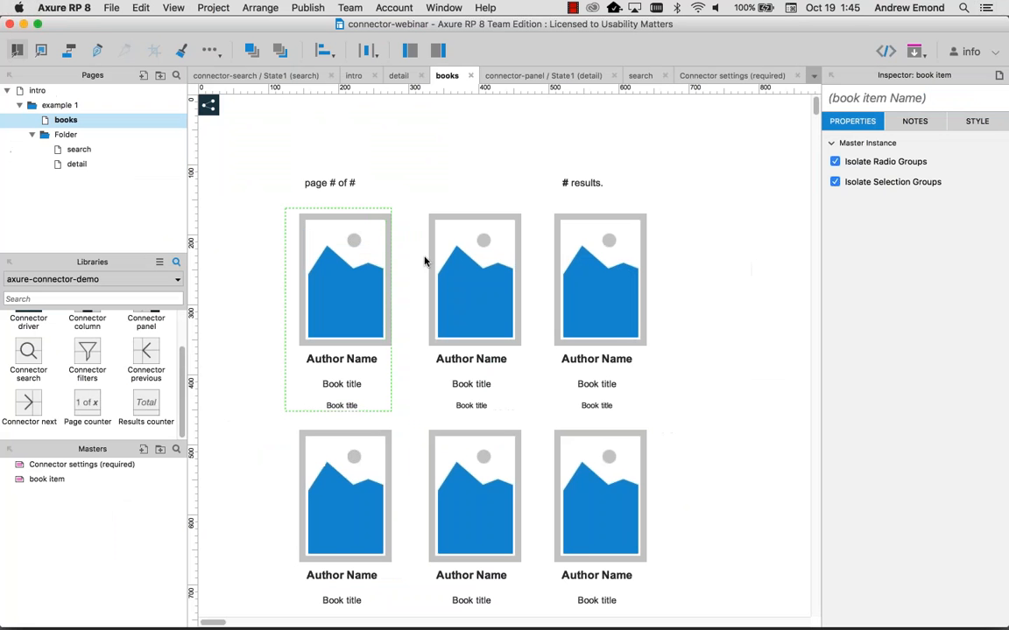
Step: Open the detail page for editing and zoom out
scroll(340, 277, "down", 2)
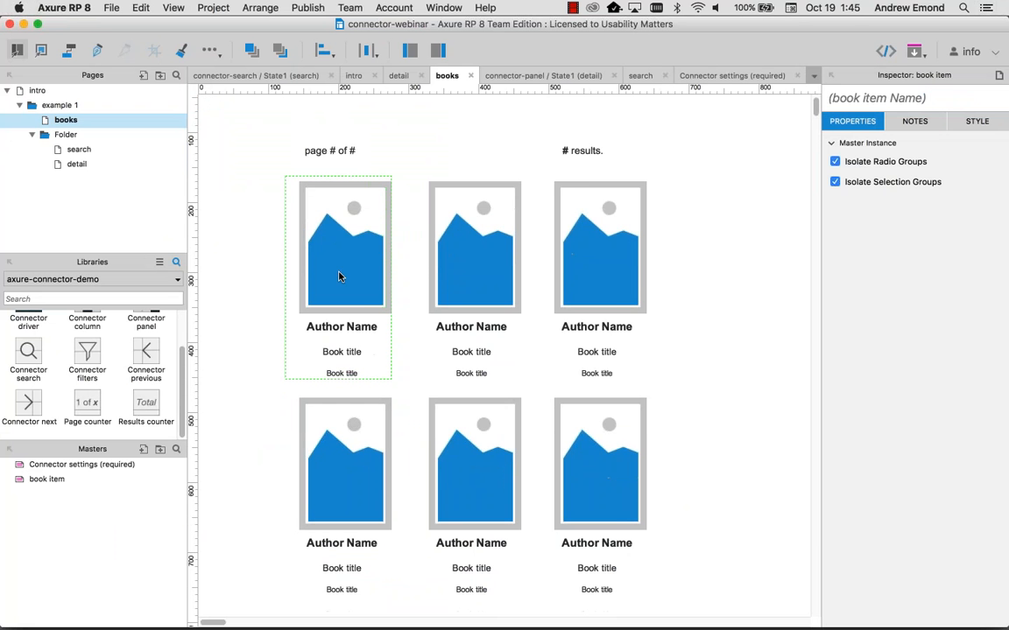
left_click(79, 149)
double_click(77, 165)
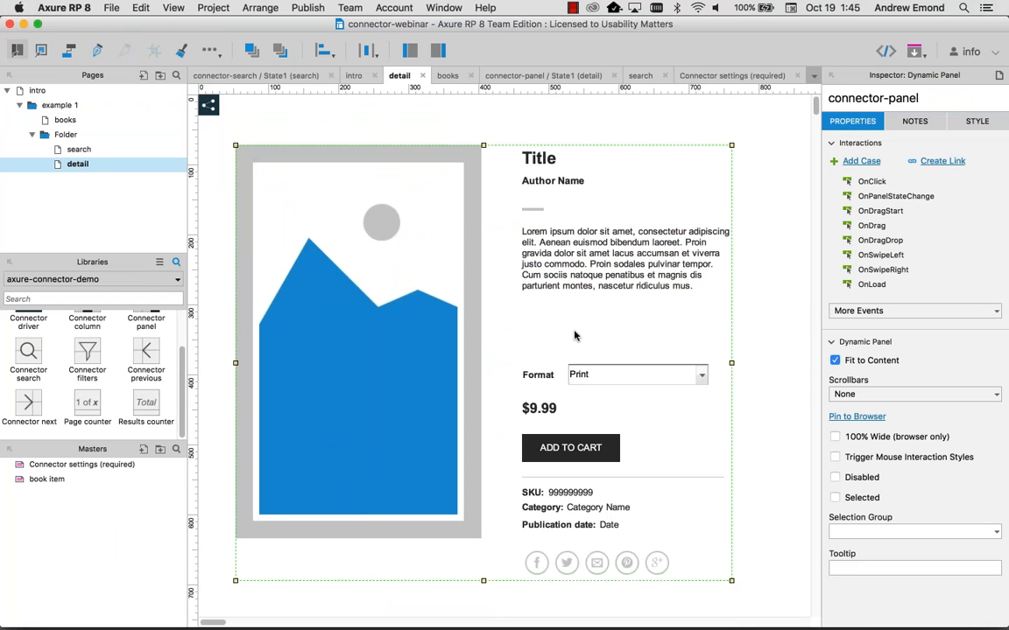
key("super+minus")
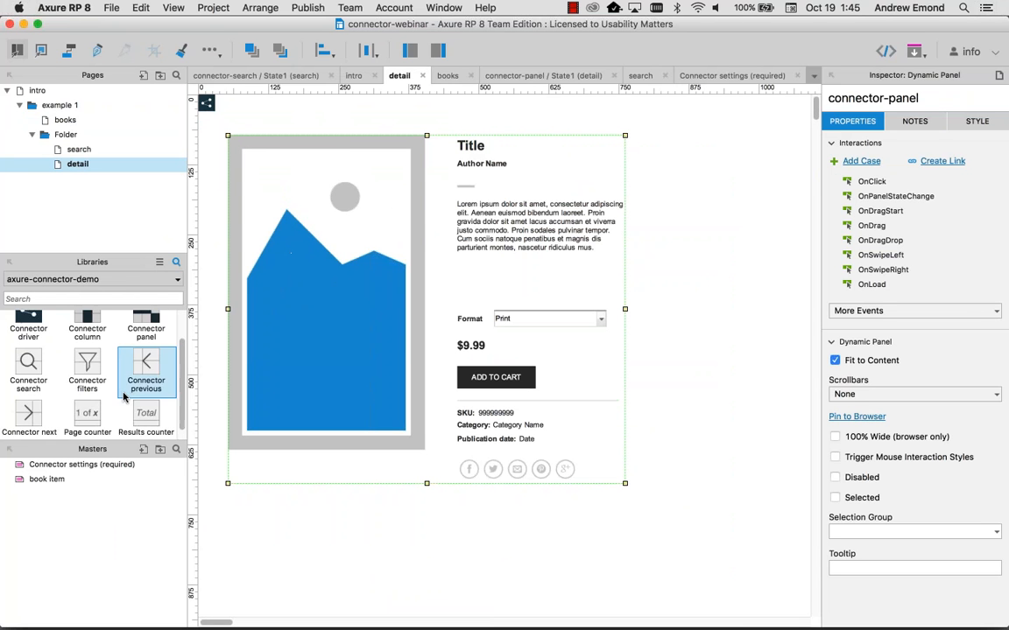
scroll(145, 376, "up", 2)
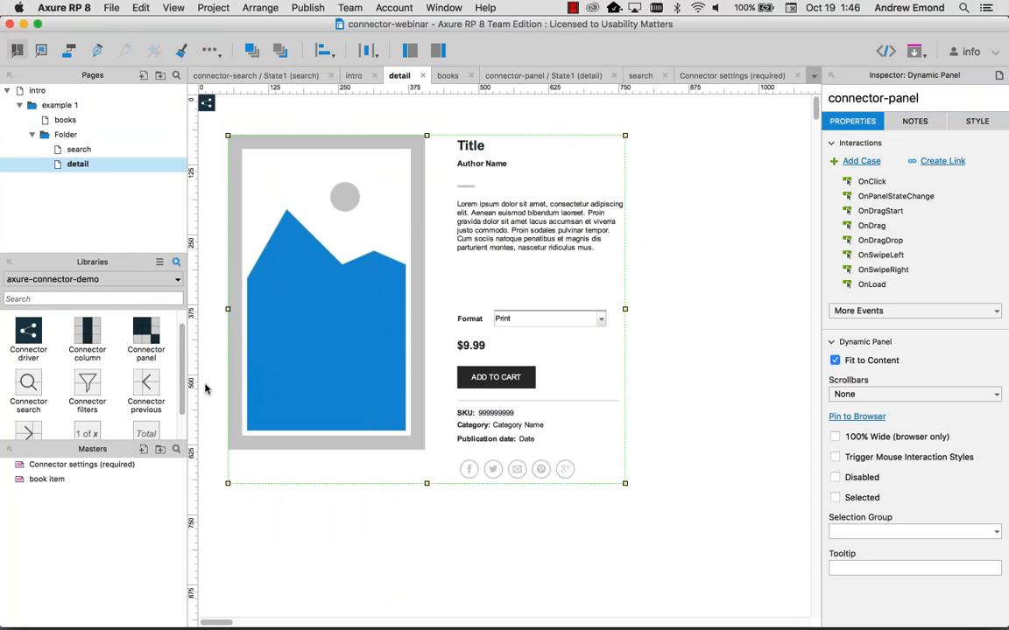
Step: Place and delete a Connector column widget, then open connector-panel's states and choose State1
left_click_drag(147, 337, 297, 480)
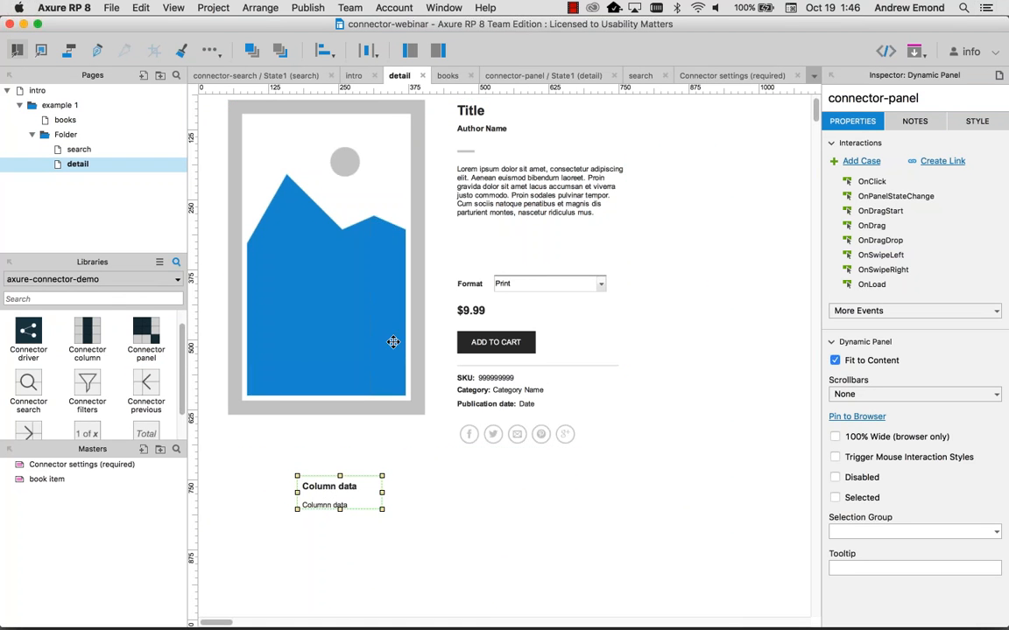
key("Delete")
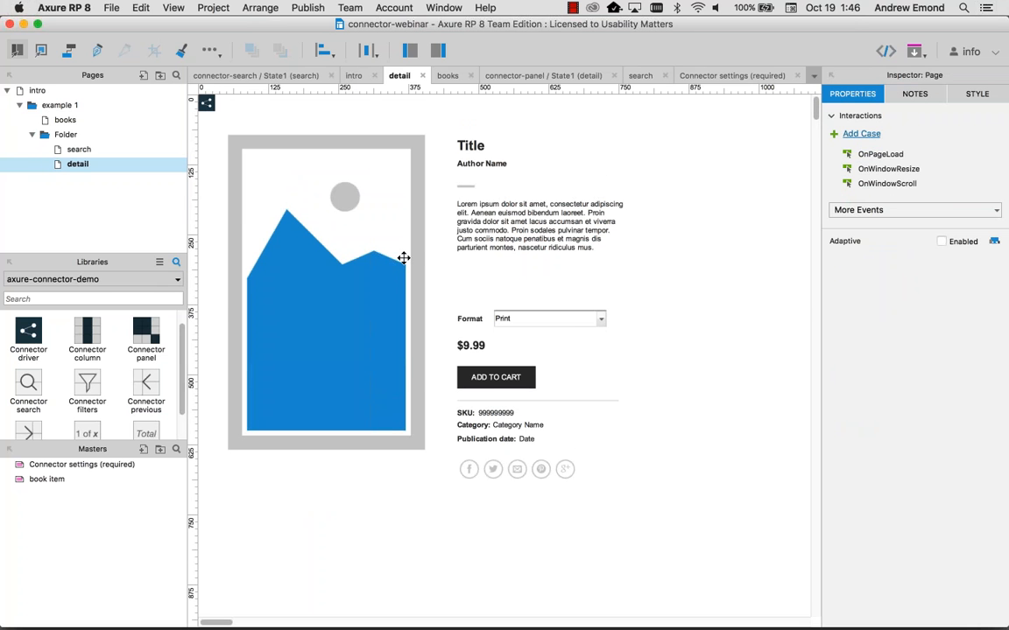
left_click(346, 281)
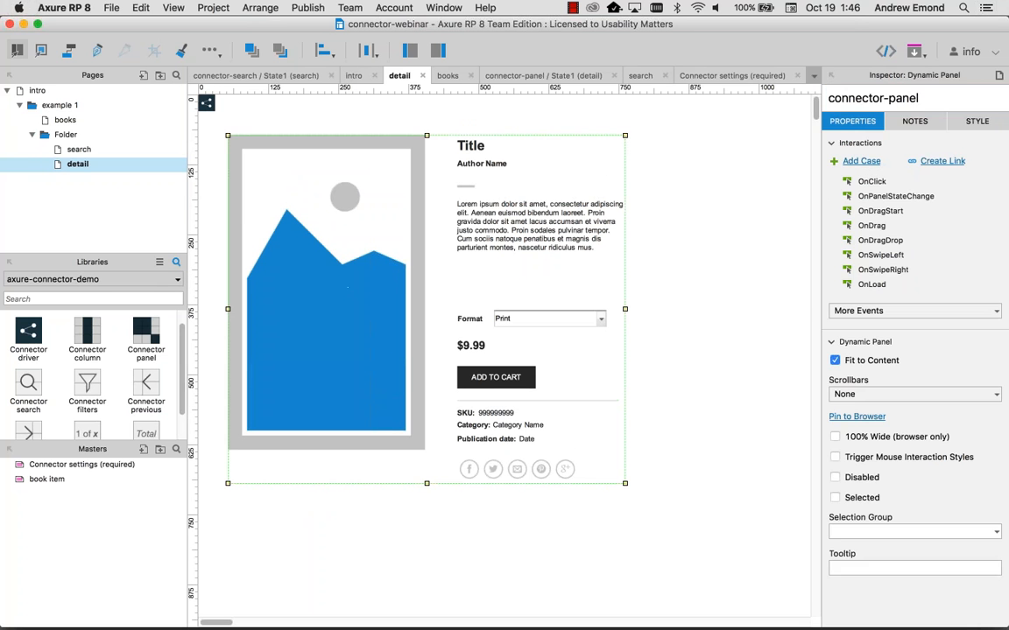
double_click(346, 281)
left_click(410, 269)
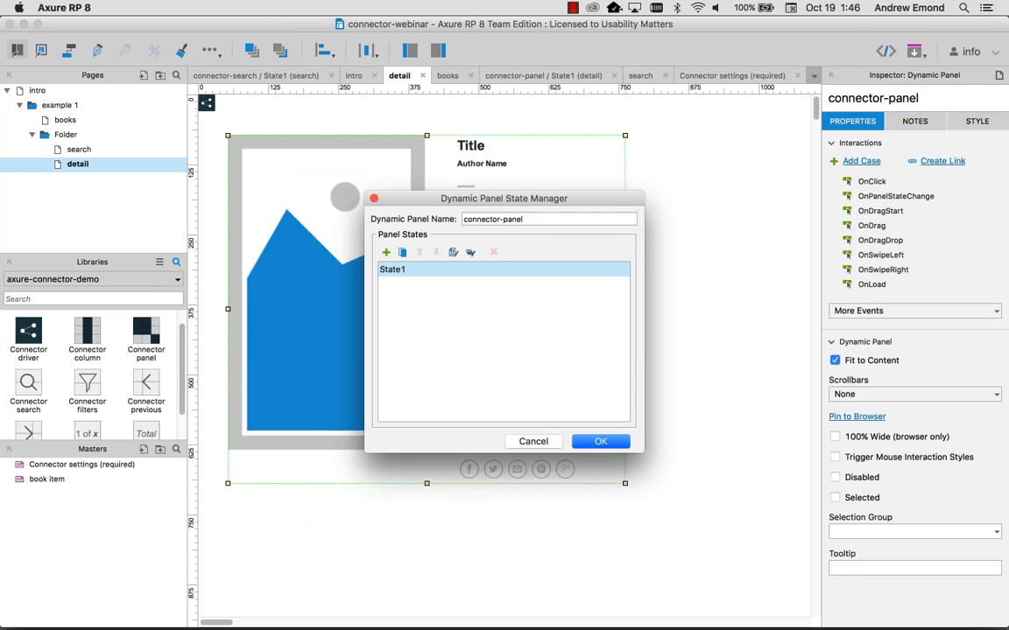
Step: In the connector panel's State1, check the title and author widgets' column names (column=title, column=author)
double_click(410, 268)
left_click(451, 105)
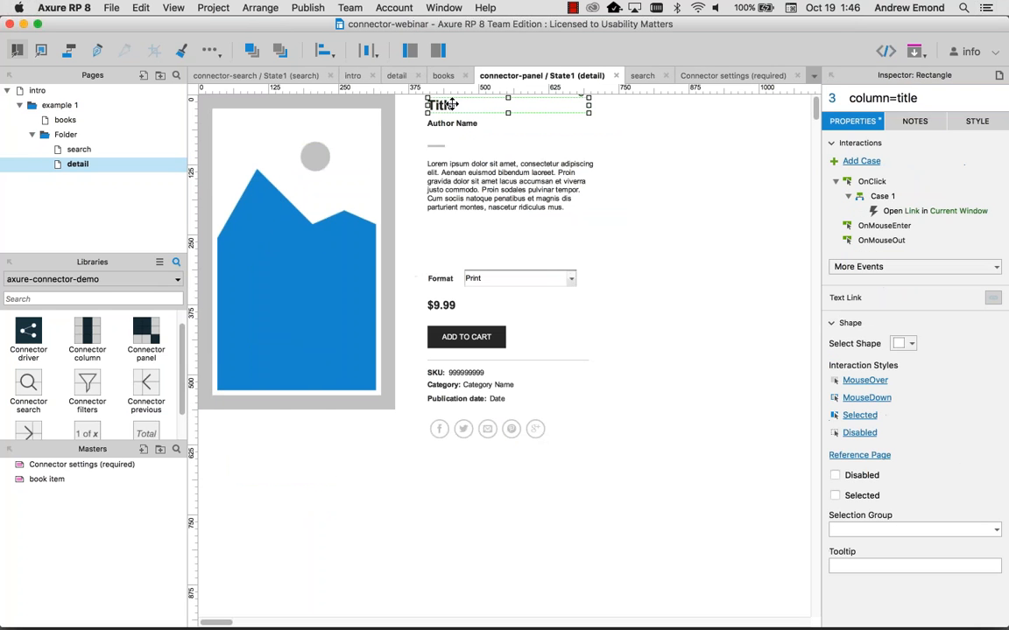
left_click(926, 98)
left_click_drag(926, 98, 893, 98)
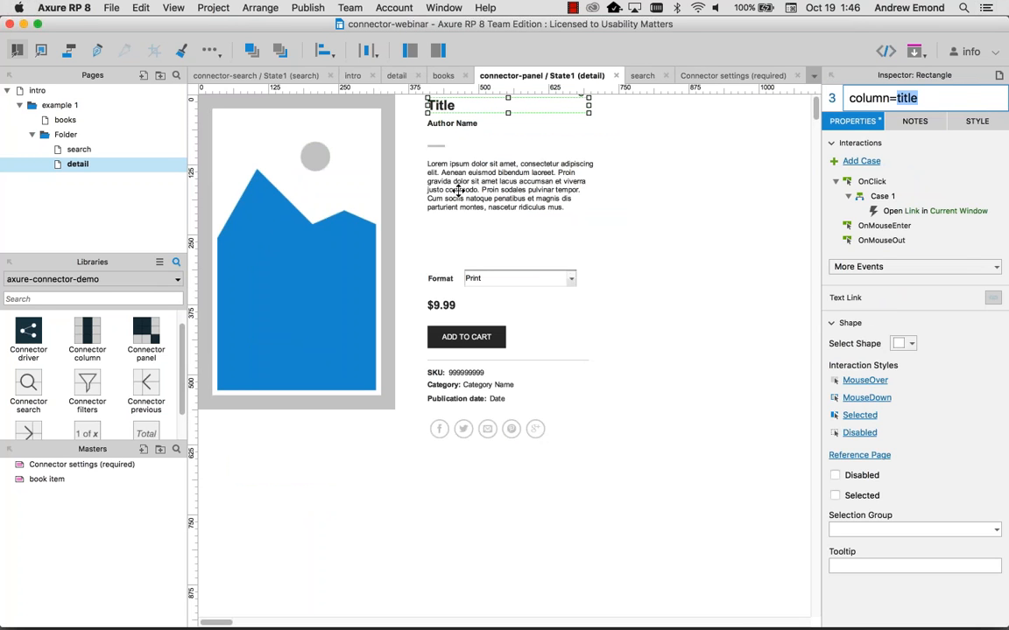
left_click(452, 123)
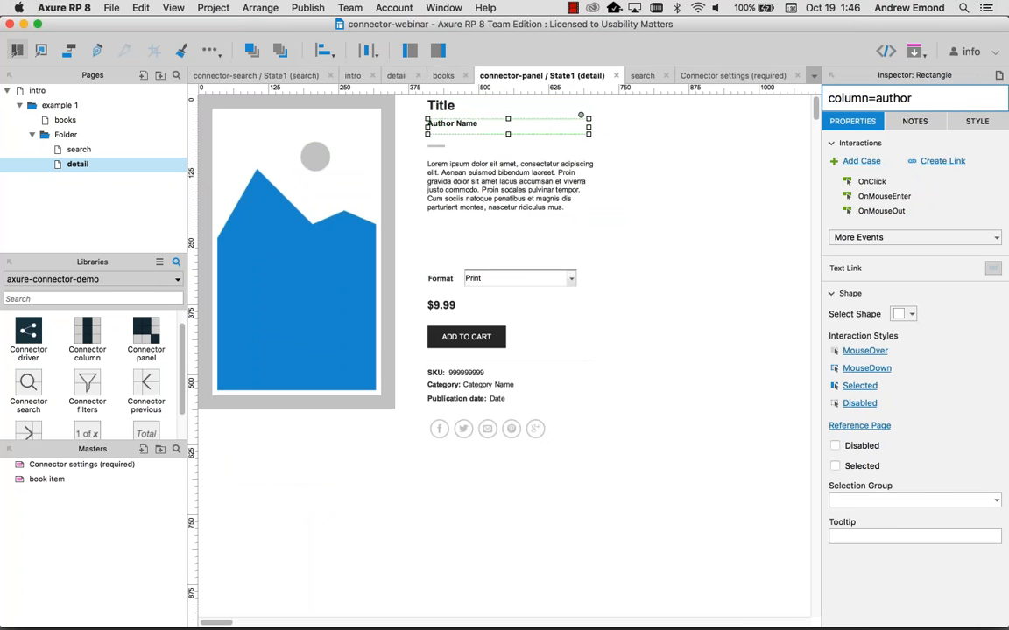
double_click(913, 98)
Step: Check the description and large image column names (column=description, column=image_lg), then go back to the books page
left_click(508, 186)
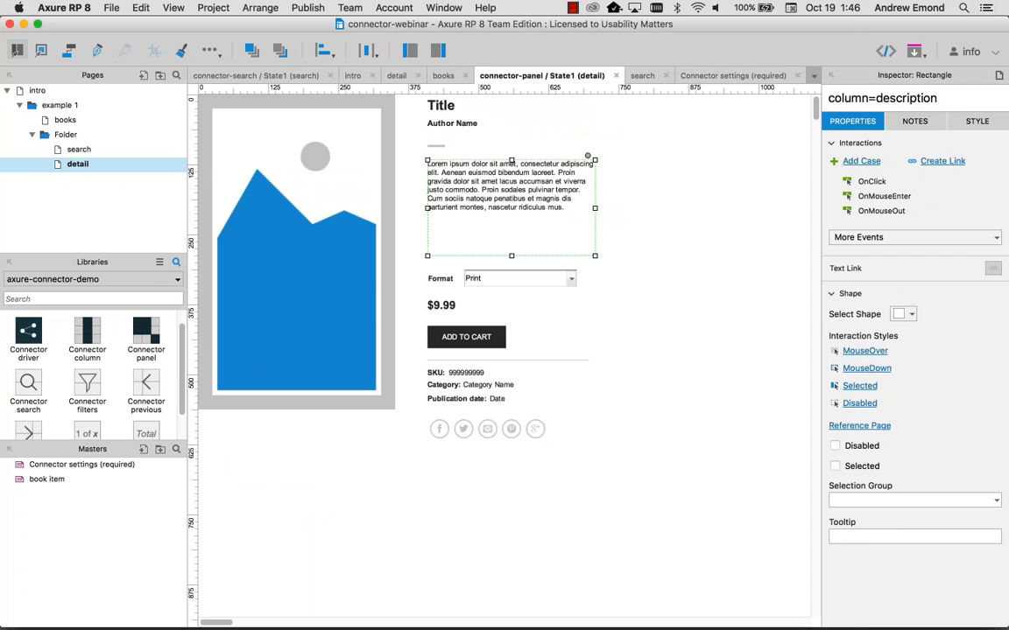
double_click(948, 98)
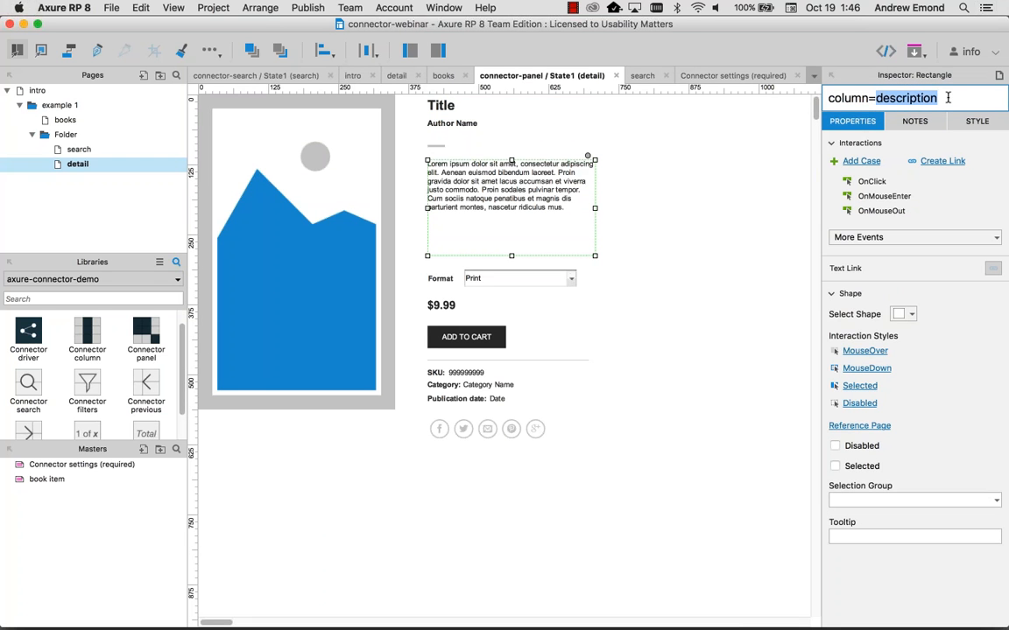
key("Escape")
left_click(297, 280)
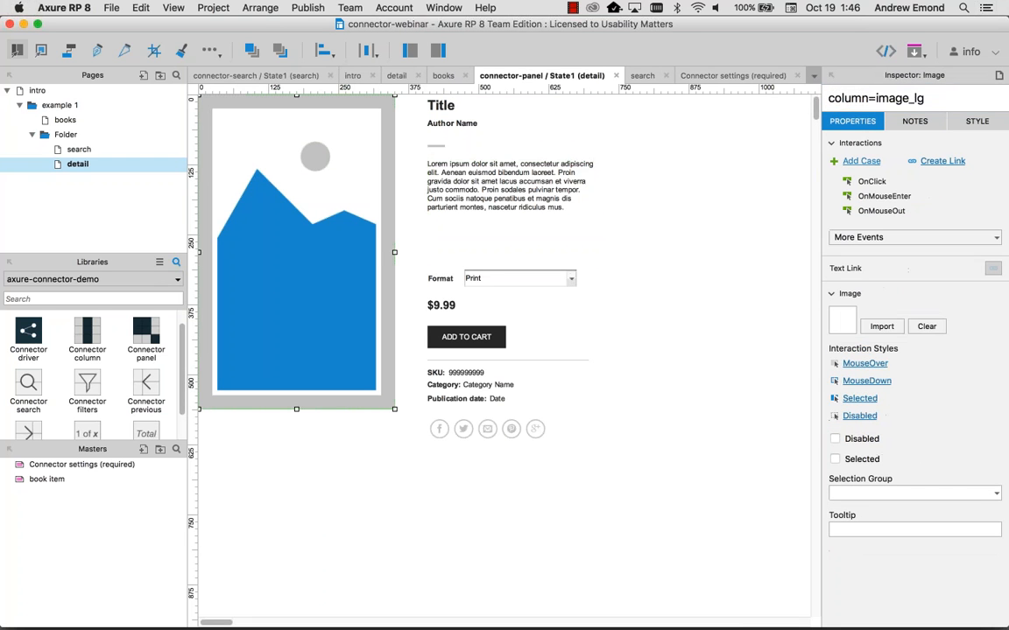
double_click(932, 98)
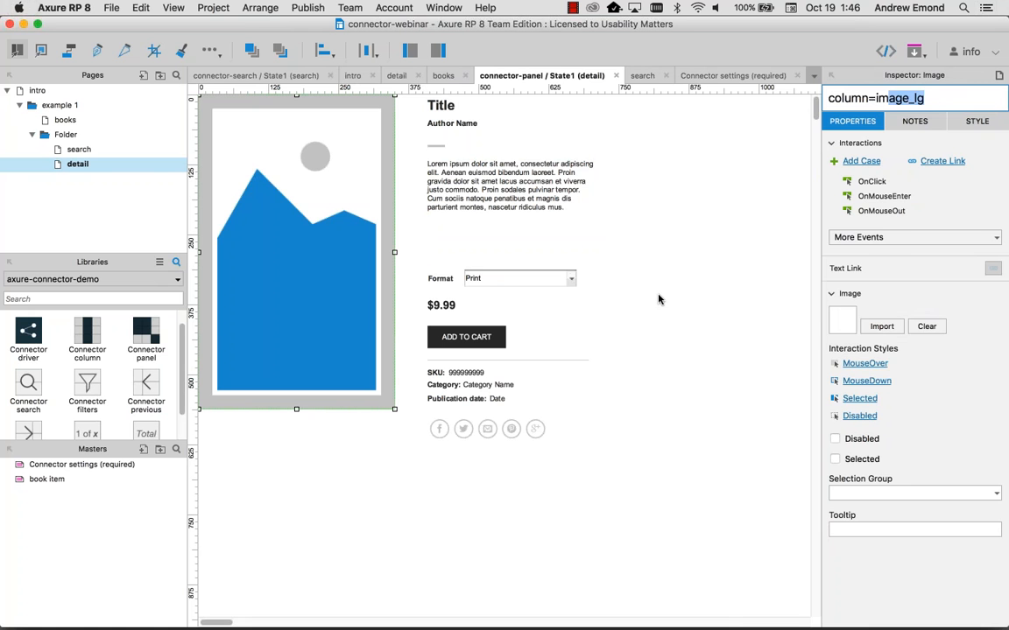
left_click(595, 271)
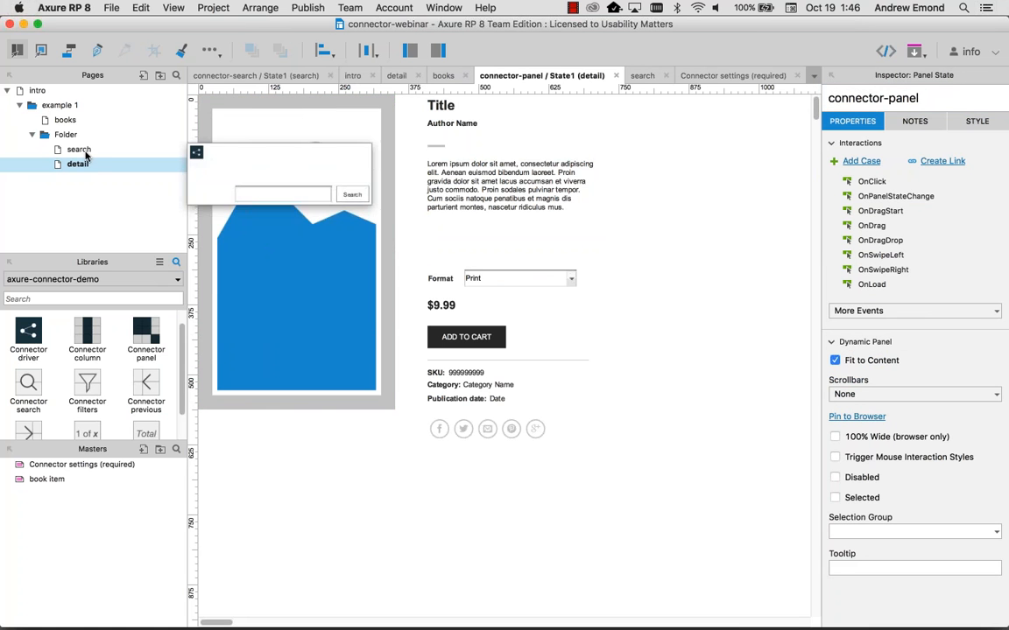
double_click(63, 122)
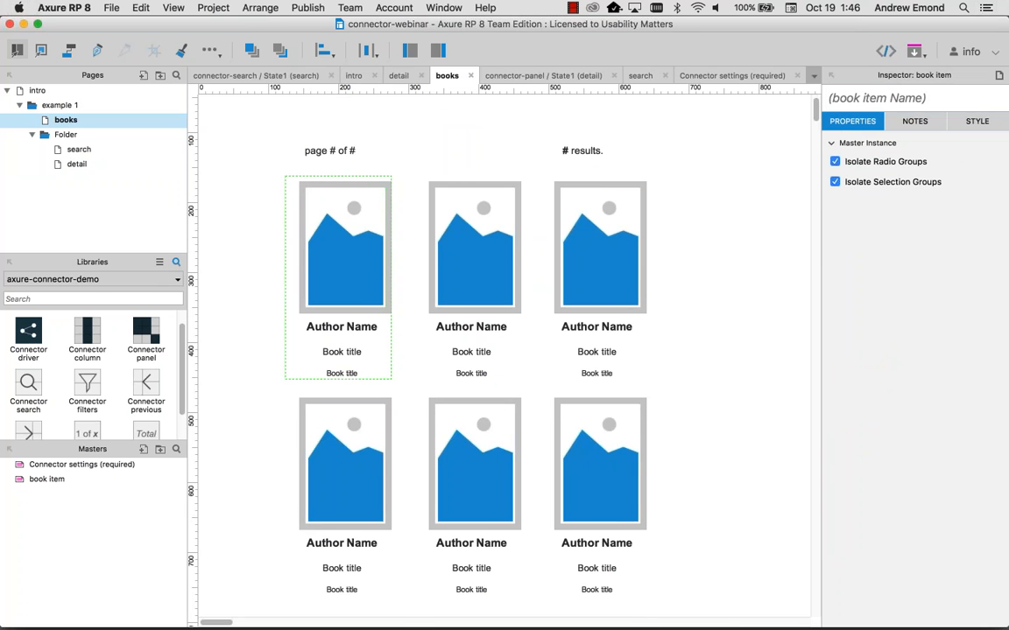
Step: Open the book item master's connector-panel State1 and select its cover image
scroll(504, 351, "down", 2)
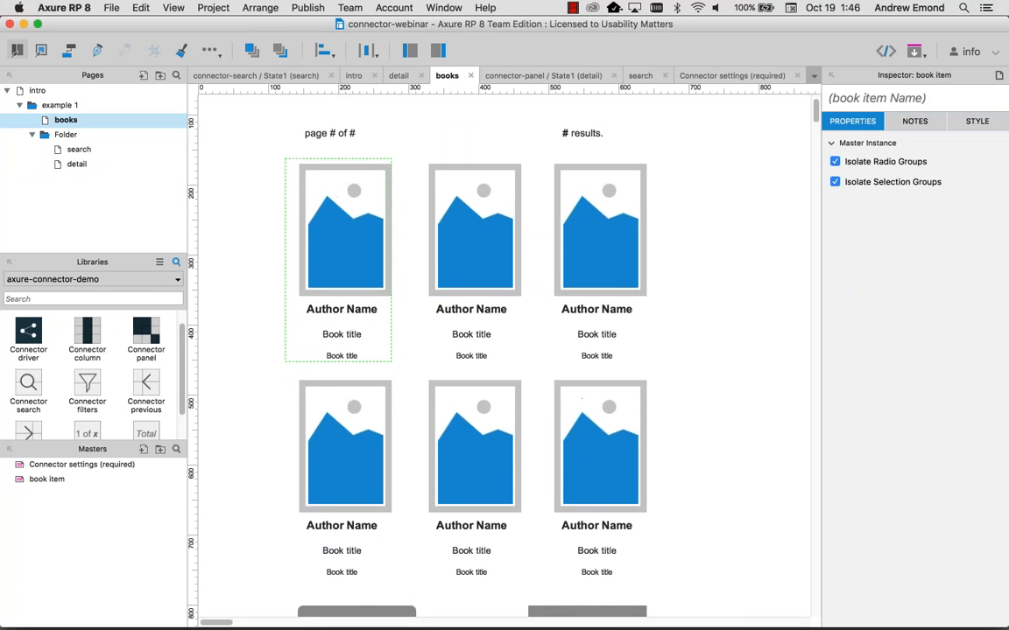
double_click(352, 247)
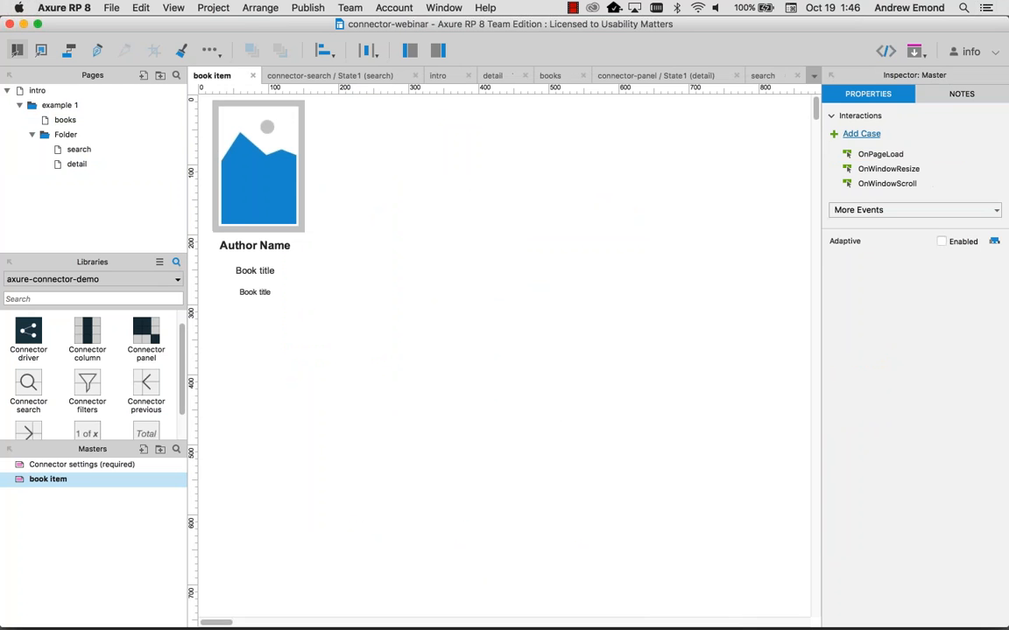
double_click(253, 190)
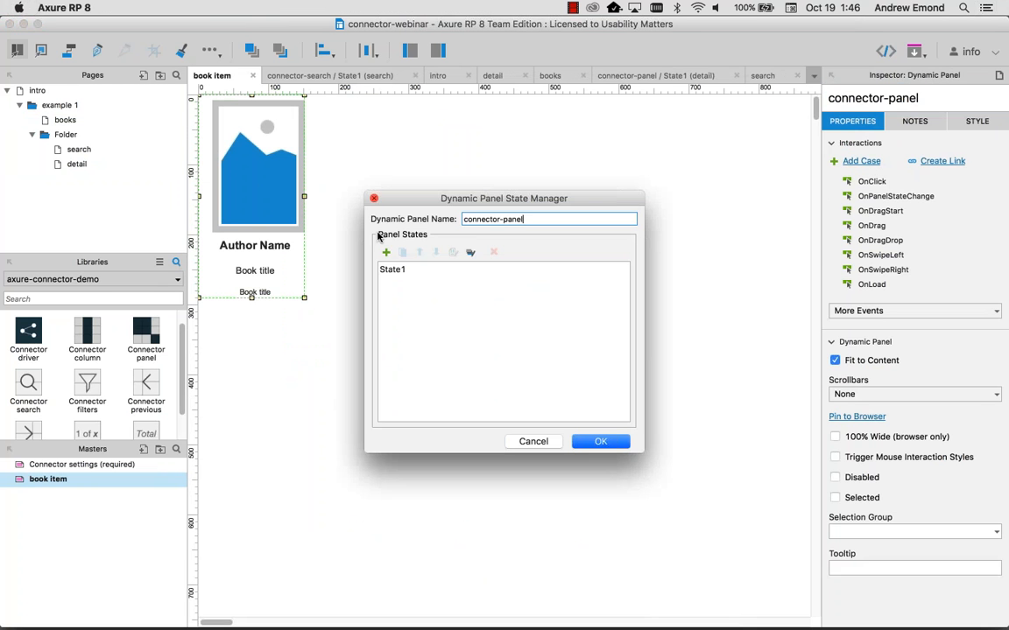
double_click(394, 271)
left_click(261, 148)
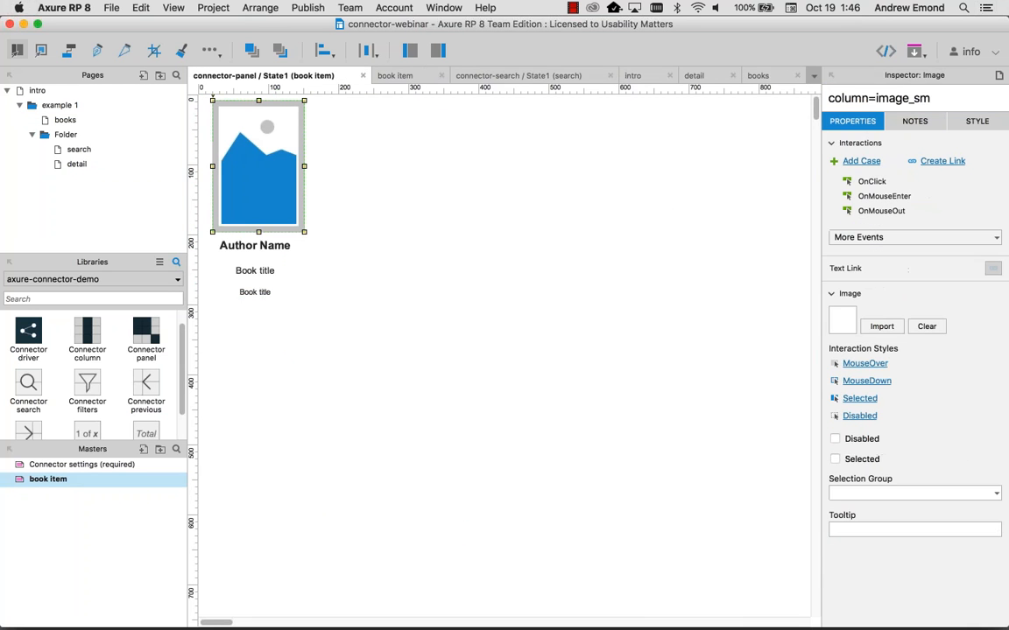
Step: Give the cover image an OnClick case: Open Link to detail in Current Window, then return to books
left_click(869, 182)
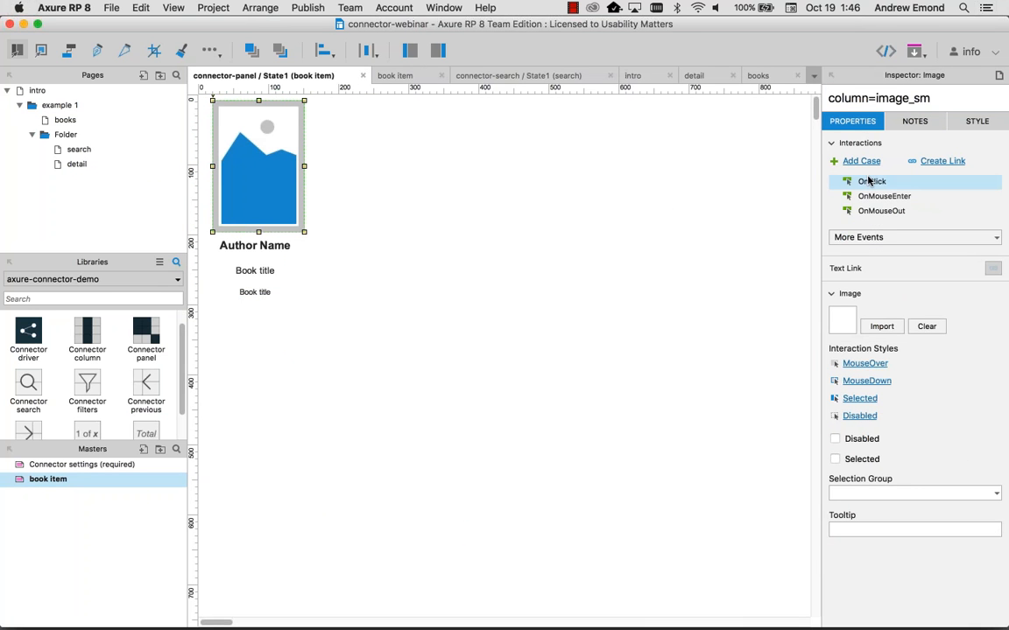
double_click(868, 181)
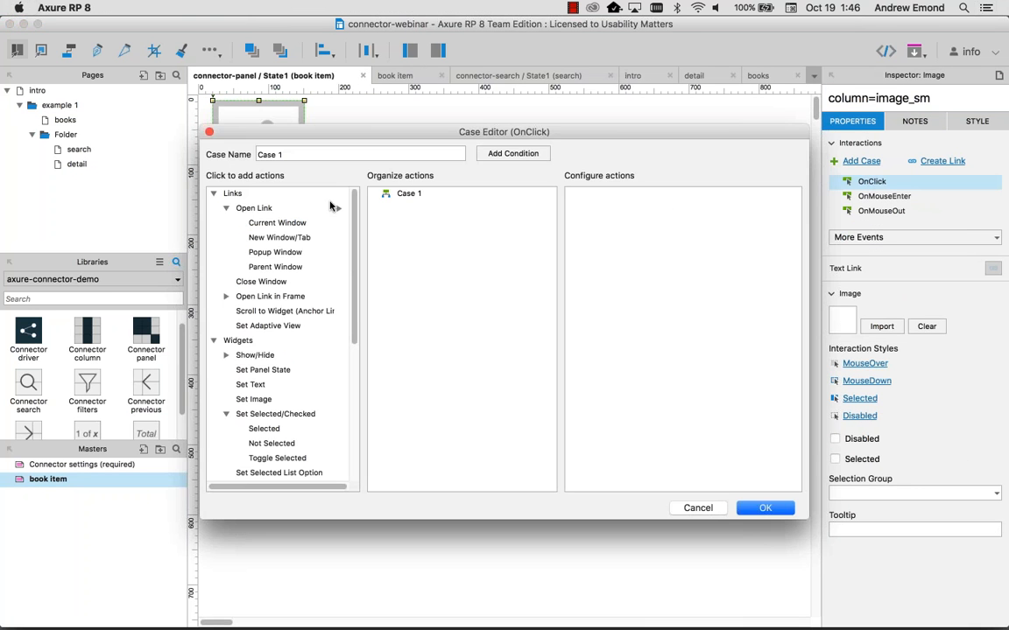
left_click(261, 224)
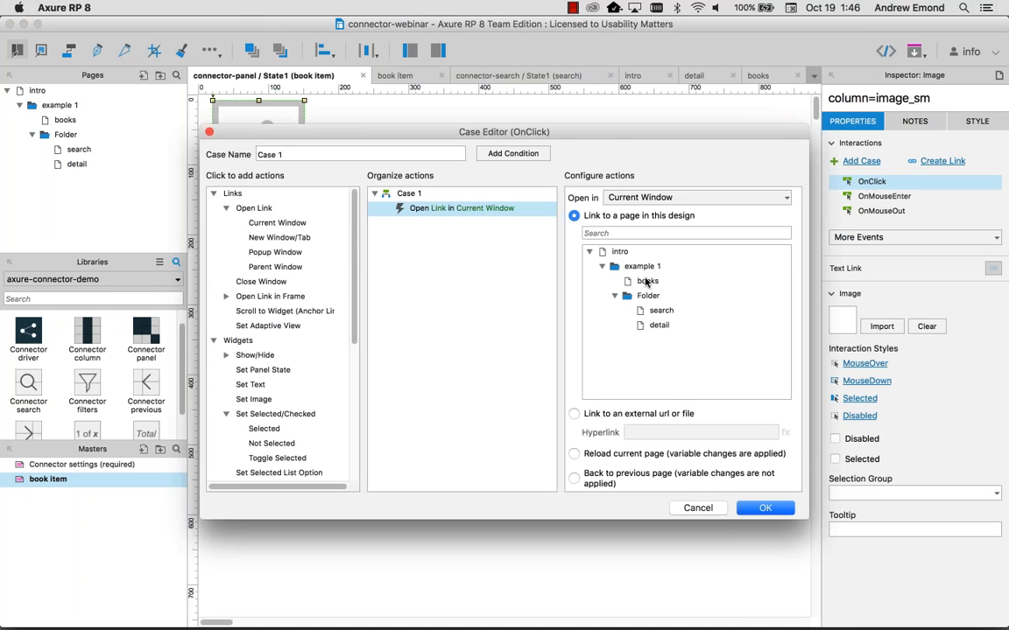
left_click(659, 325)
left_click(763, 509)
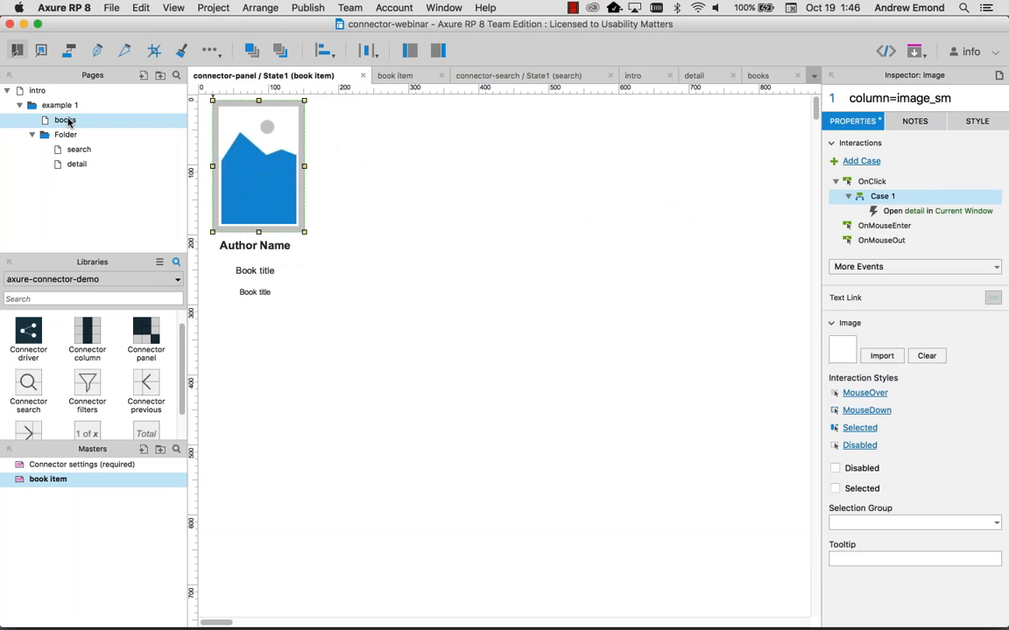
double_click(68, 121)
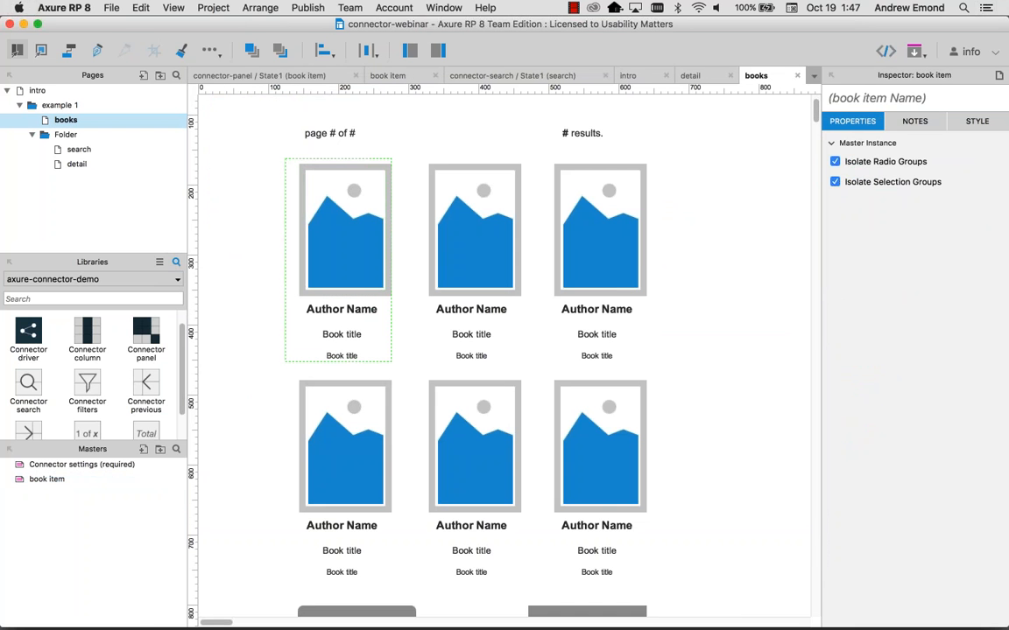
left_click(232, 205)
Step: Preview in Firefox, open Sweet Affliction's detail page from its cover, and go back to the grid
key("super+period")
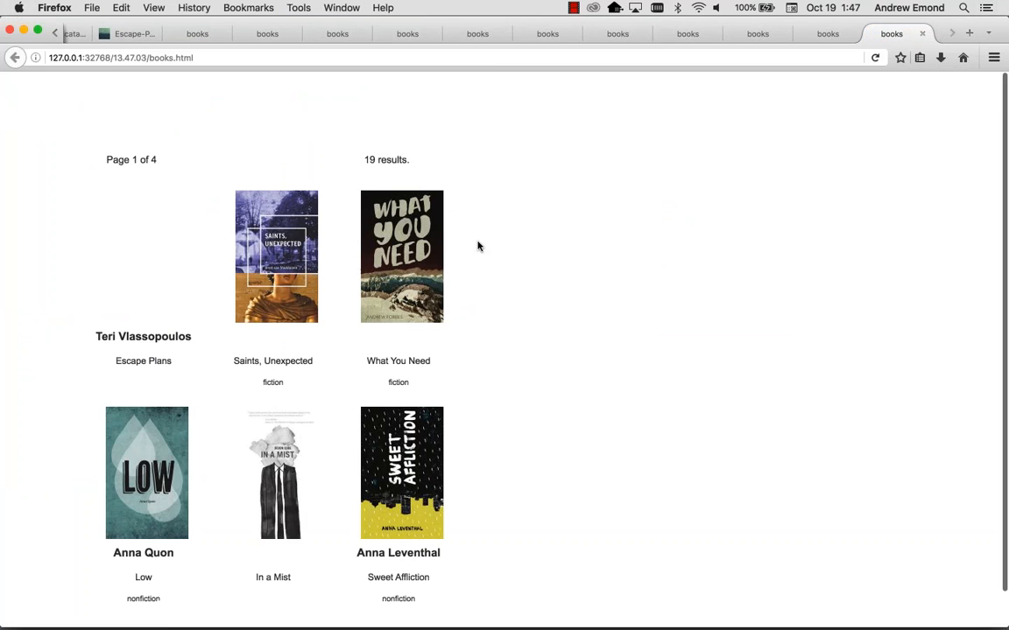
scroll(477, 244, "down", 1)
left_click(347, 411)
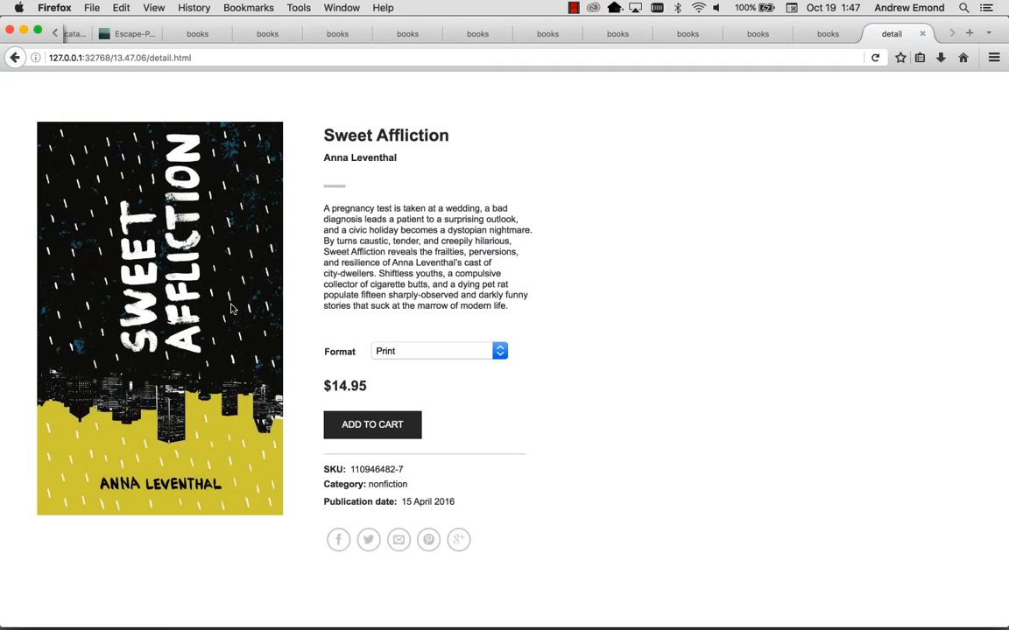
left_click(16, 58)
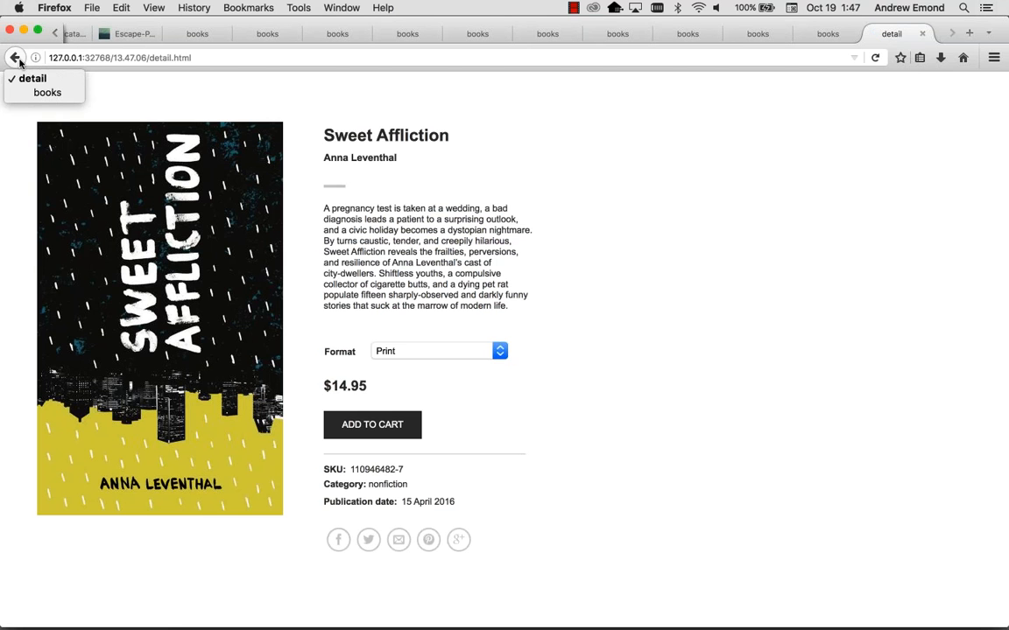
left_click(16, 58)
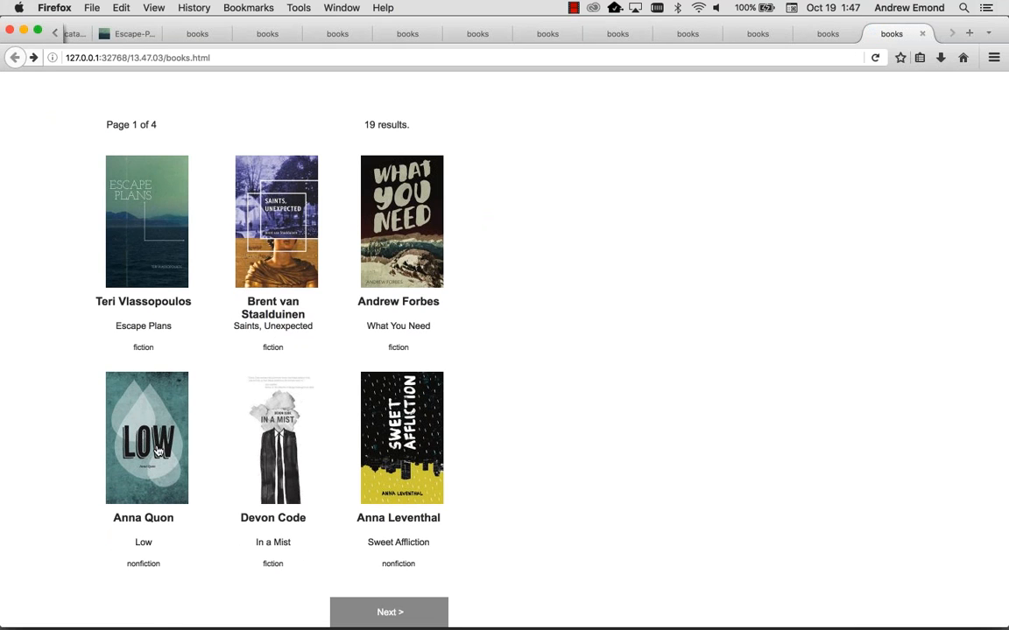
Step: Open Low's detail page, return to the grid, and view the Saints, Unexpected detail page
left_click(143, 405)
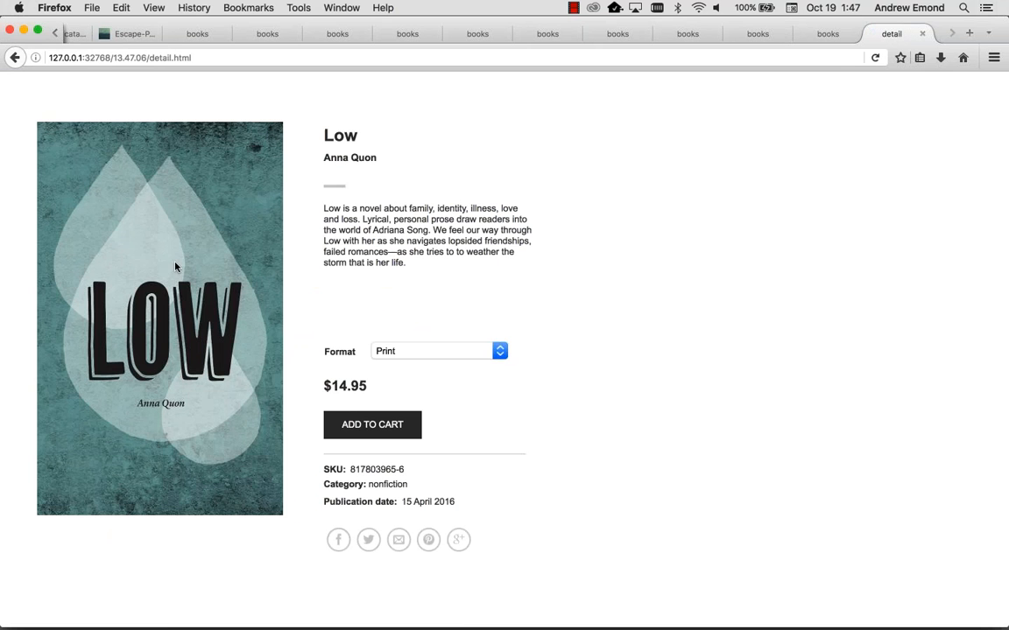
left_click_drag(17, 58, 17, 58)
left_click(17, 58)
left_click(17, 58)
left_click(16, 58)
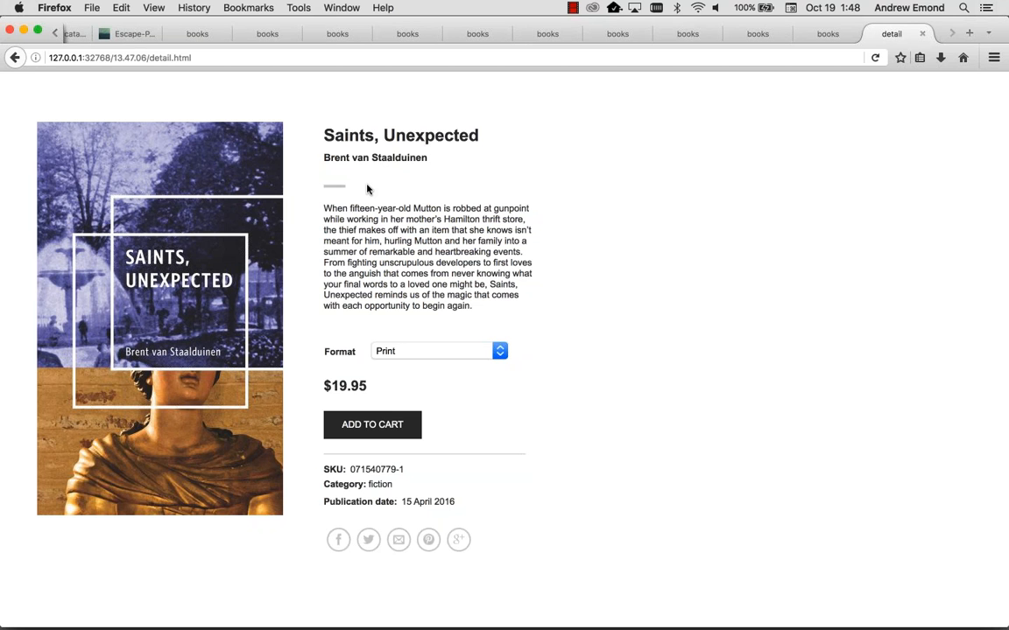
left_click_drag(482, 219, 531, 230)
left_click(475, 232)
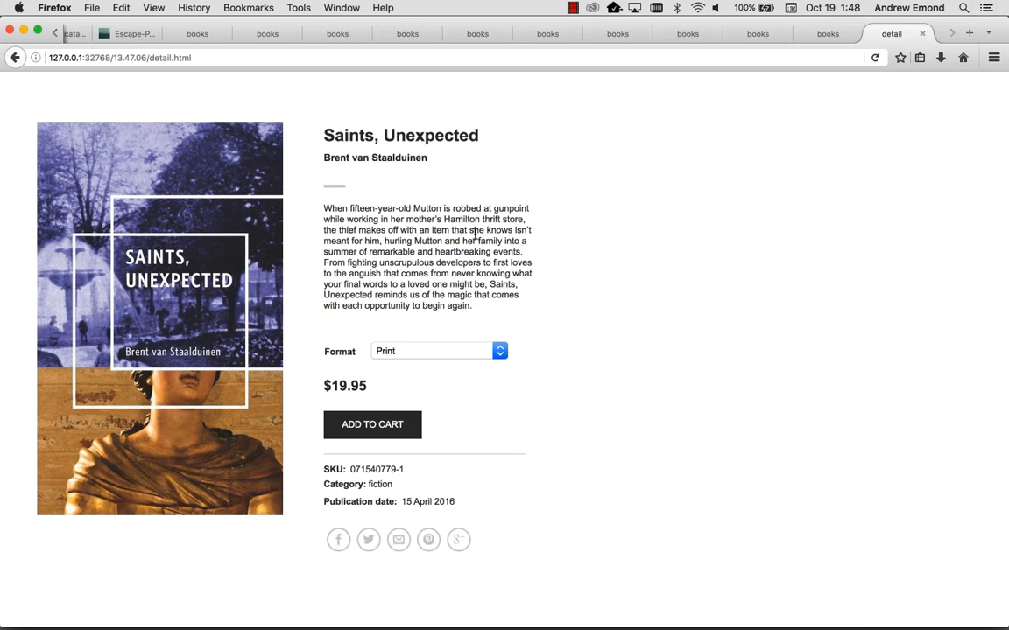